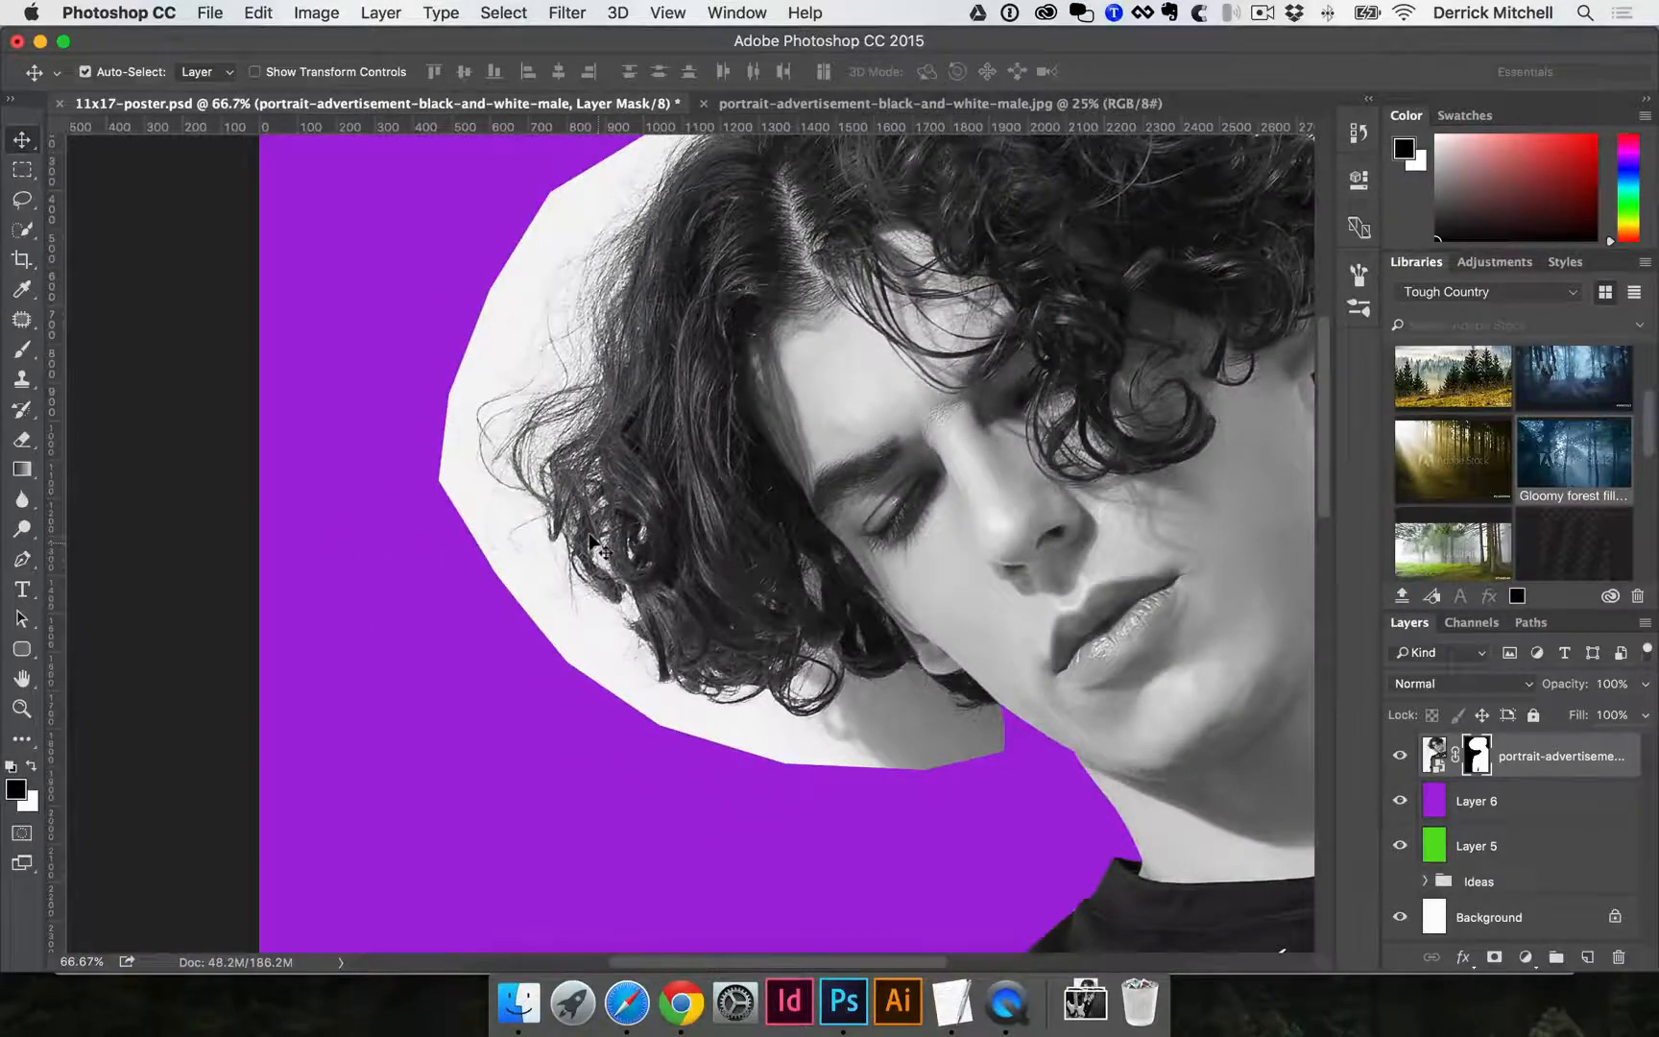
Lasso the white background below the left-hand curls down to the ear, fill it black on the layer mask, and deselect.
{"action": "scroll", "coordinate": [788, 542], "scroll_direction": "up", "scroll_amount": 3}
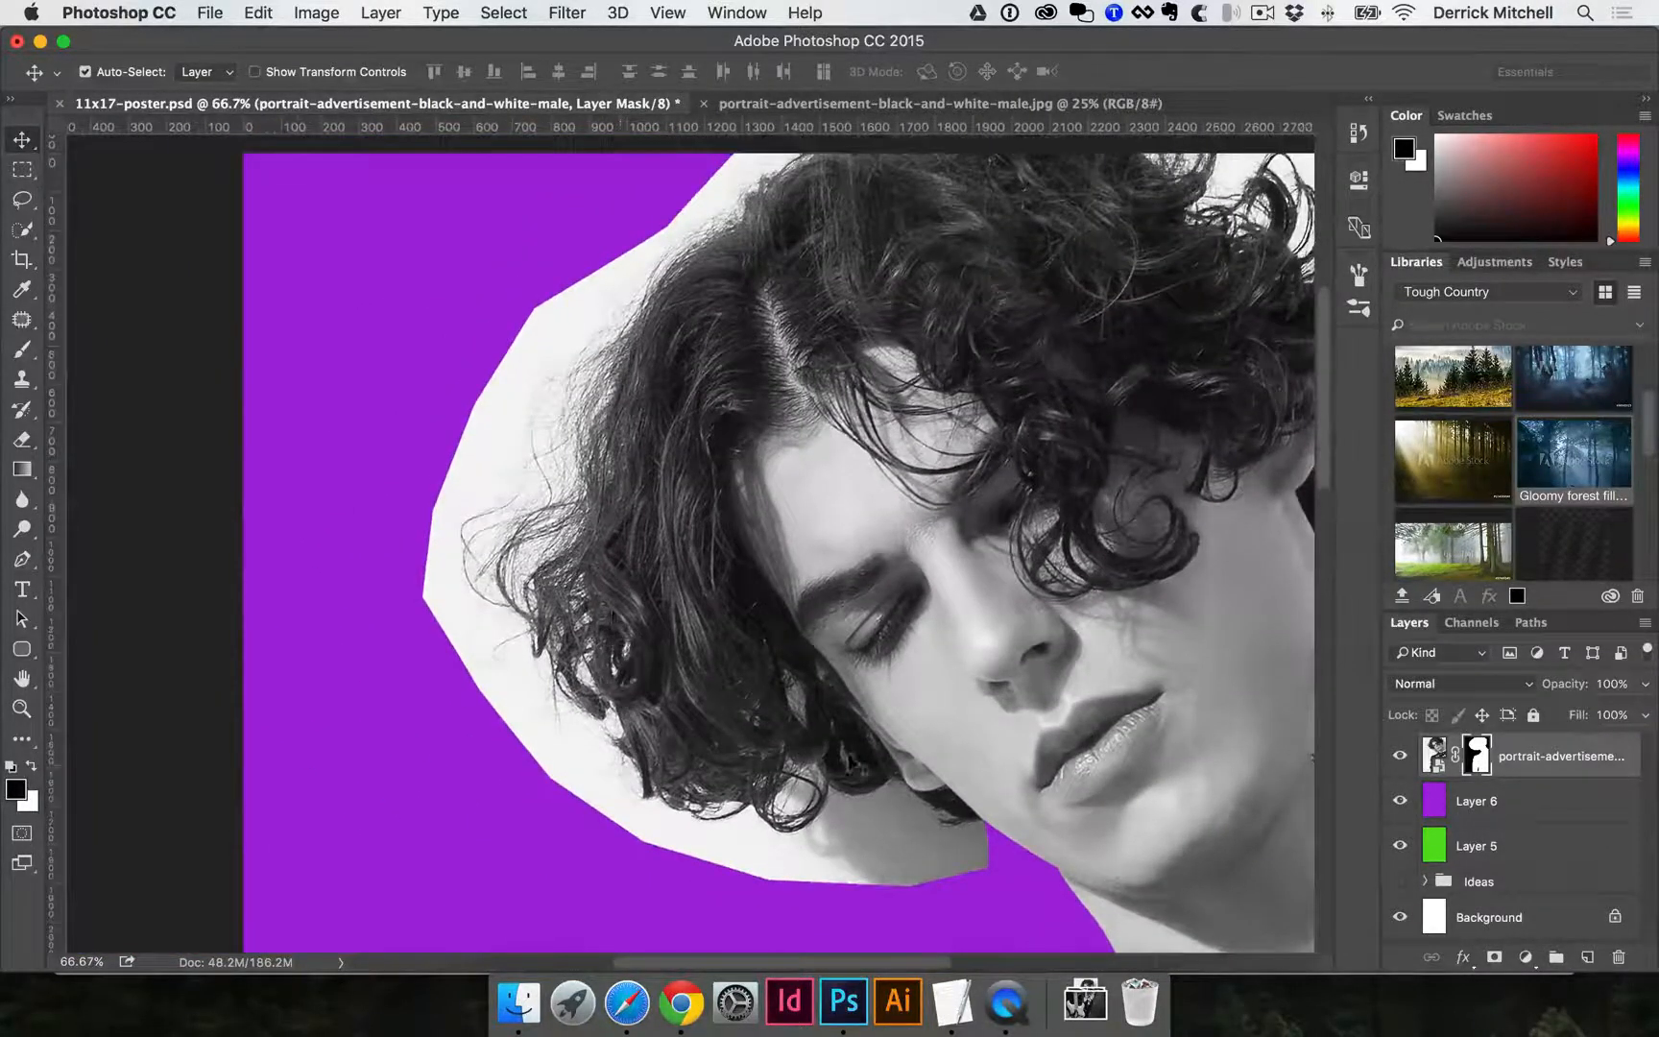
{"action": "scroll", "coordinate": [849, 764], "scroll_direction": "up", "scroll_amount": 2}
{"action": "scroll", "coordinate": [720, 699], "scroll_direction": "down", "scroll_amount": 3}
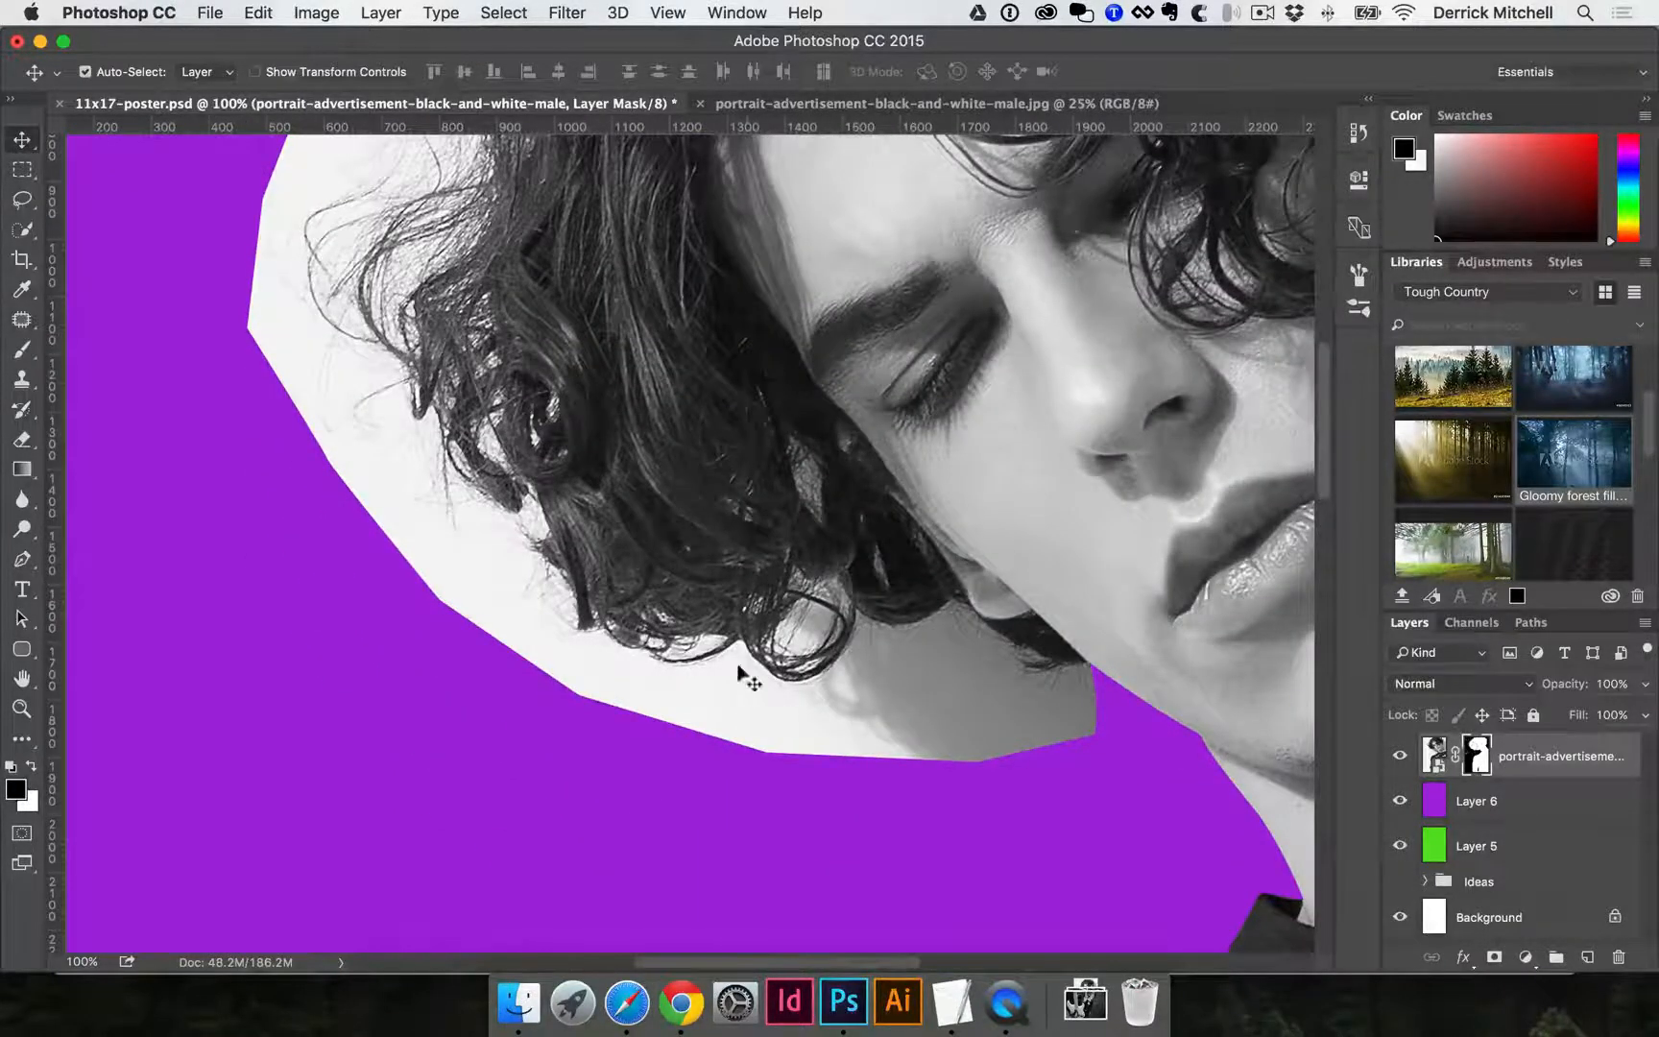
{"action": "key", "text": "l"}
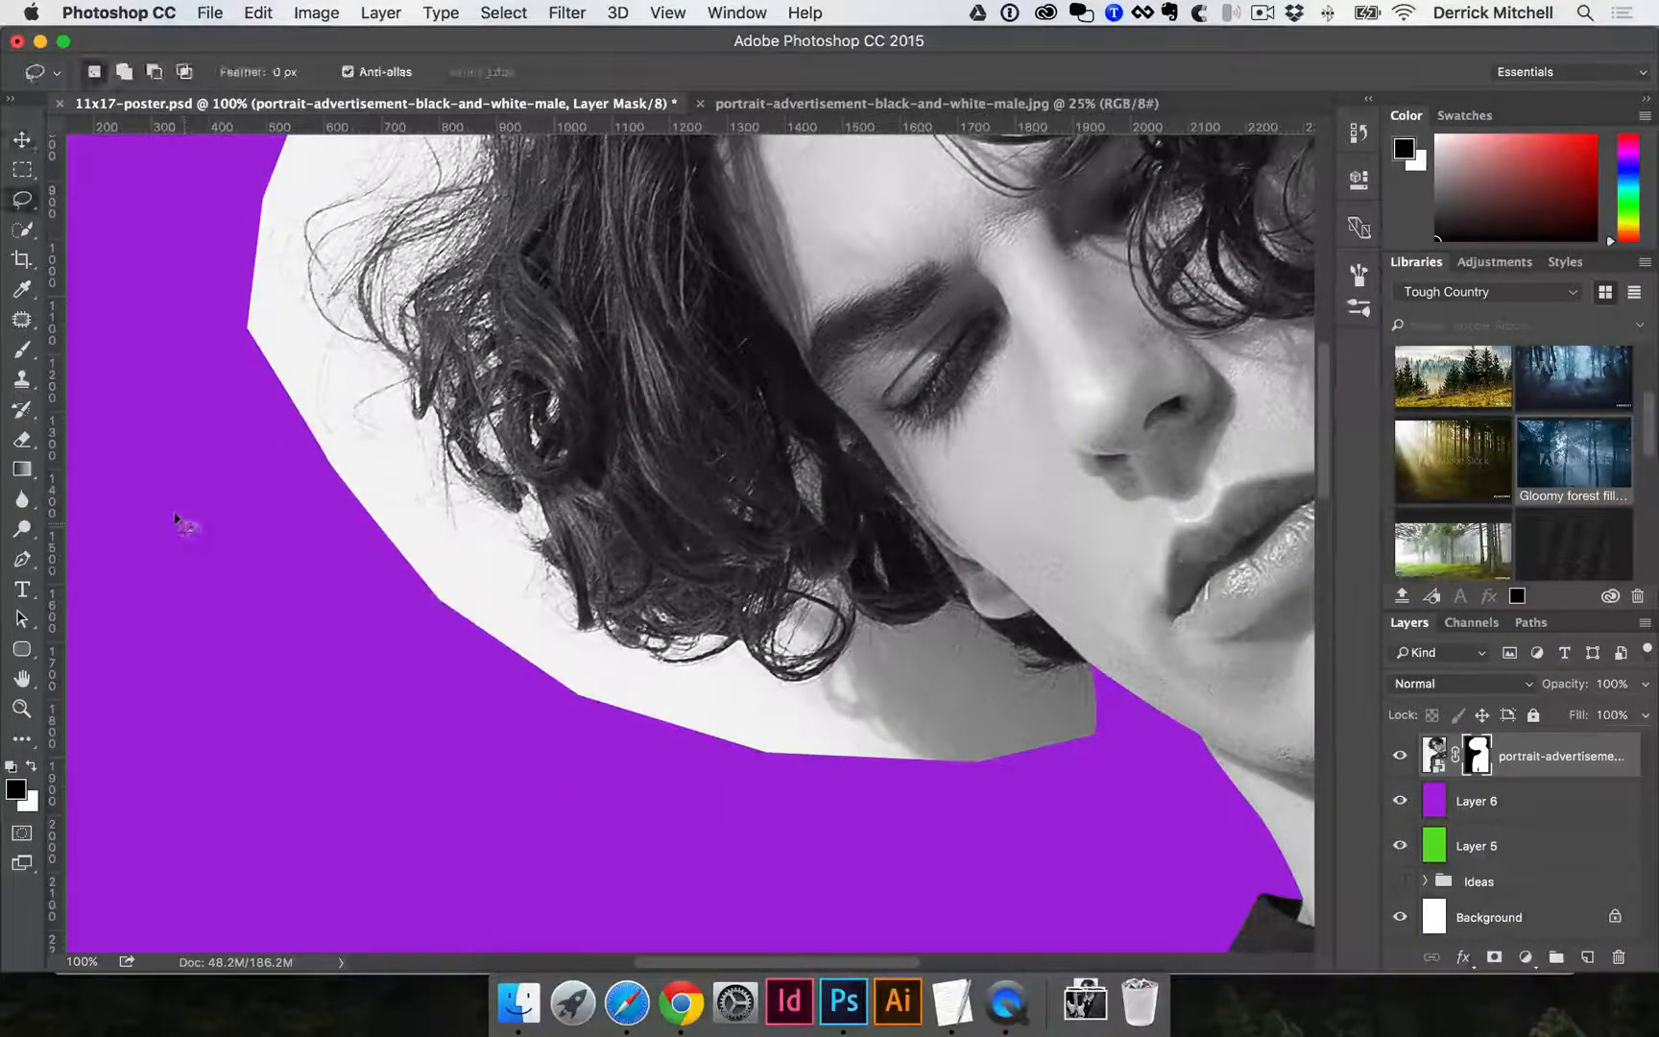
{"action": "left_click", "coordinate": [23, 199]}
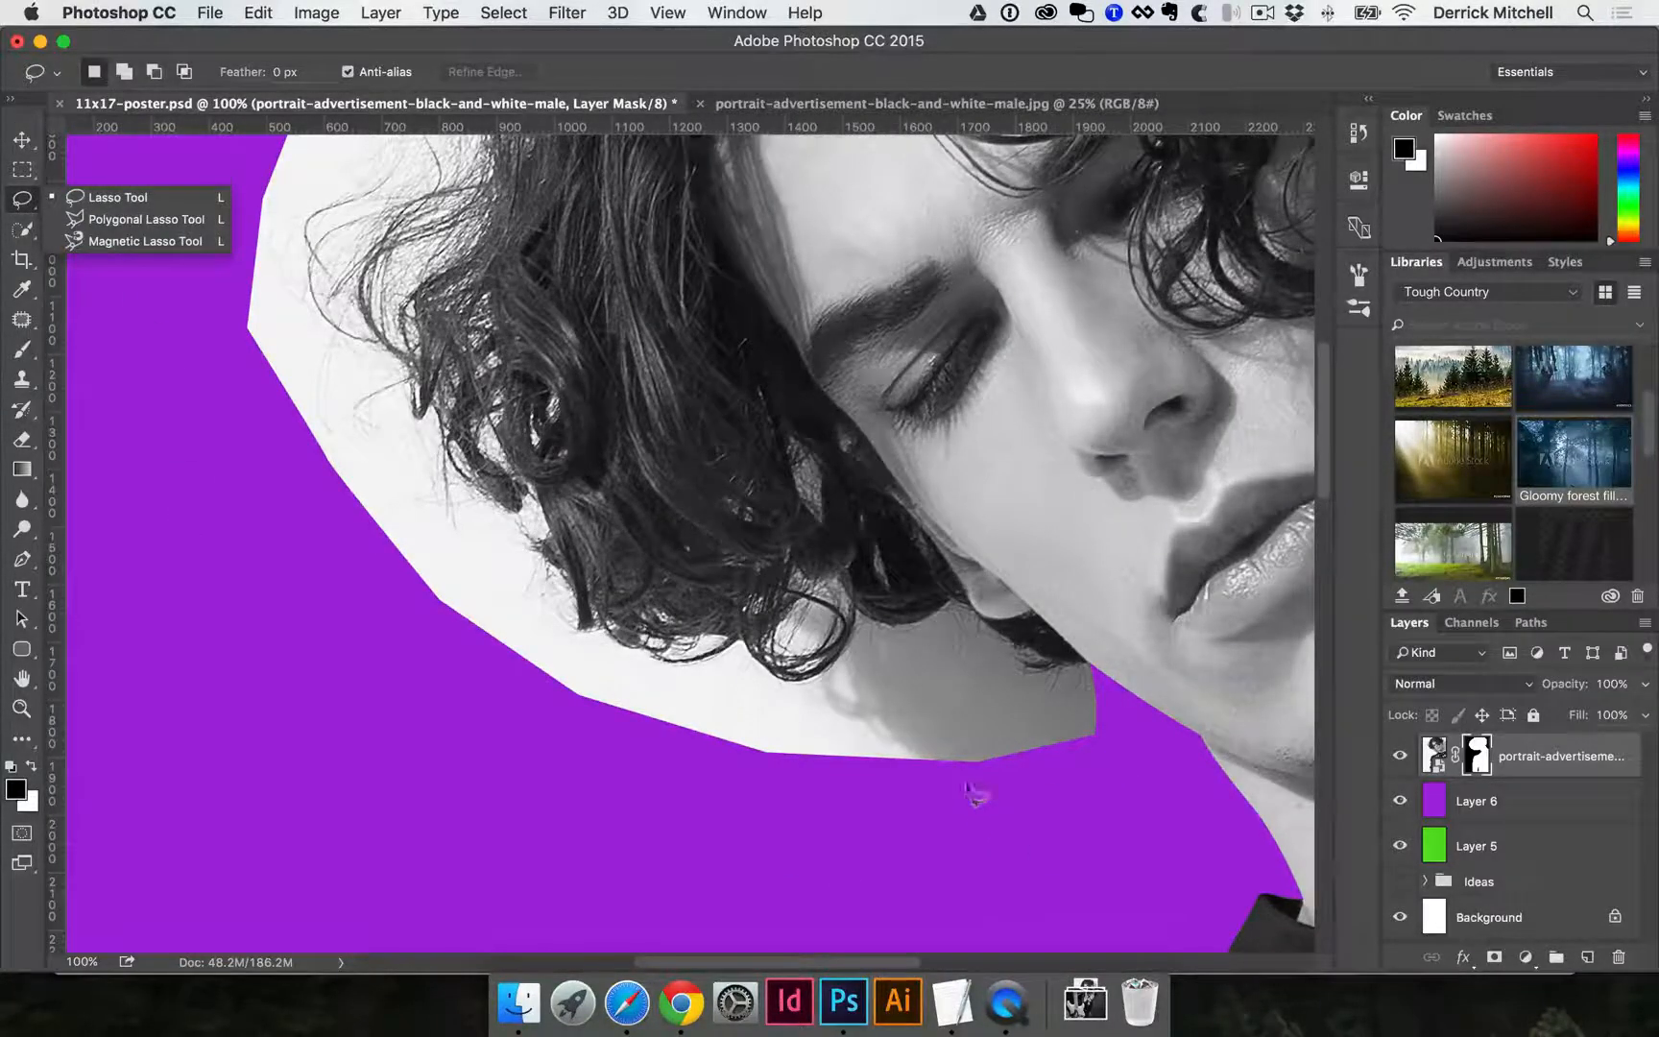
{"action": "left_click", "coordinate": [970, 790]}
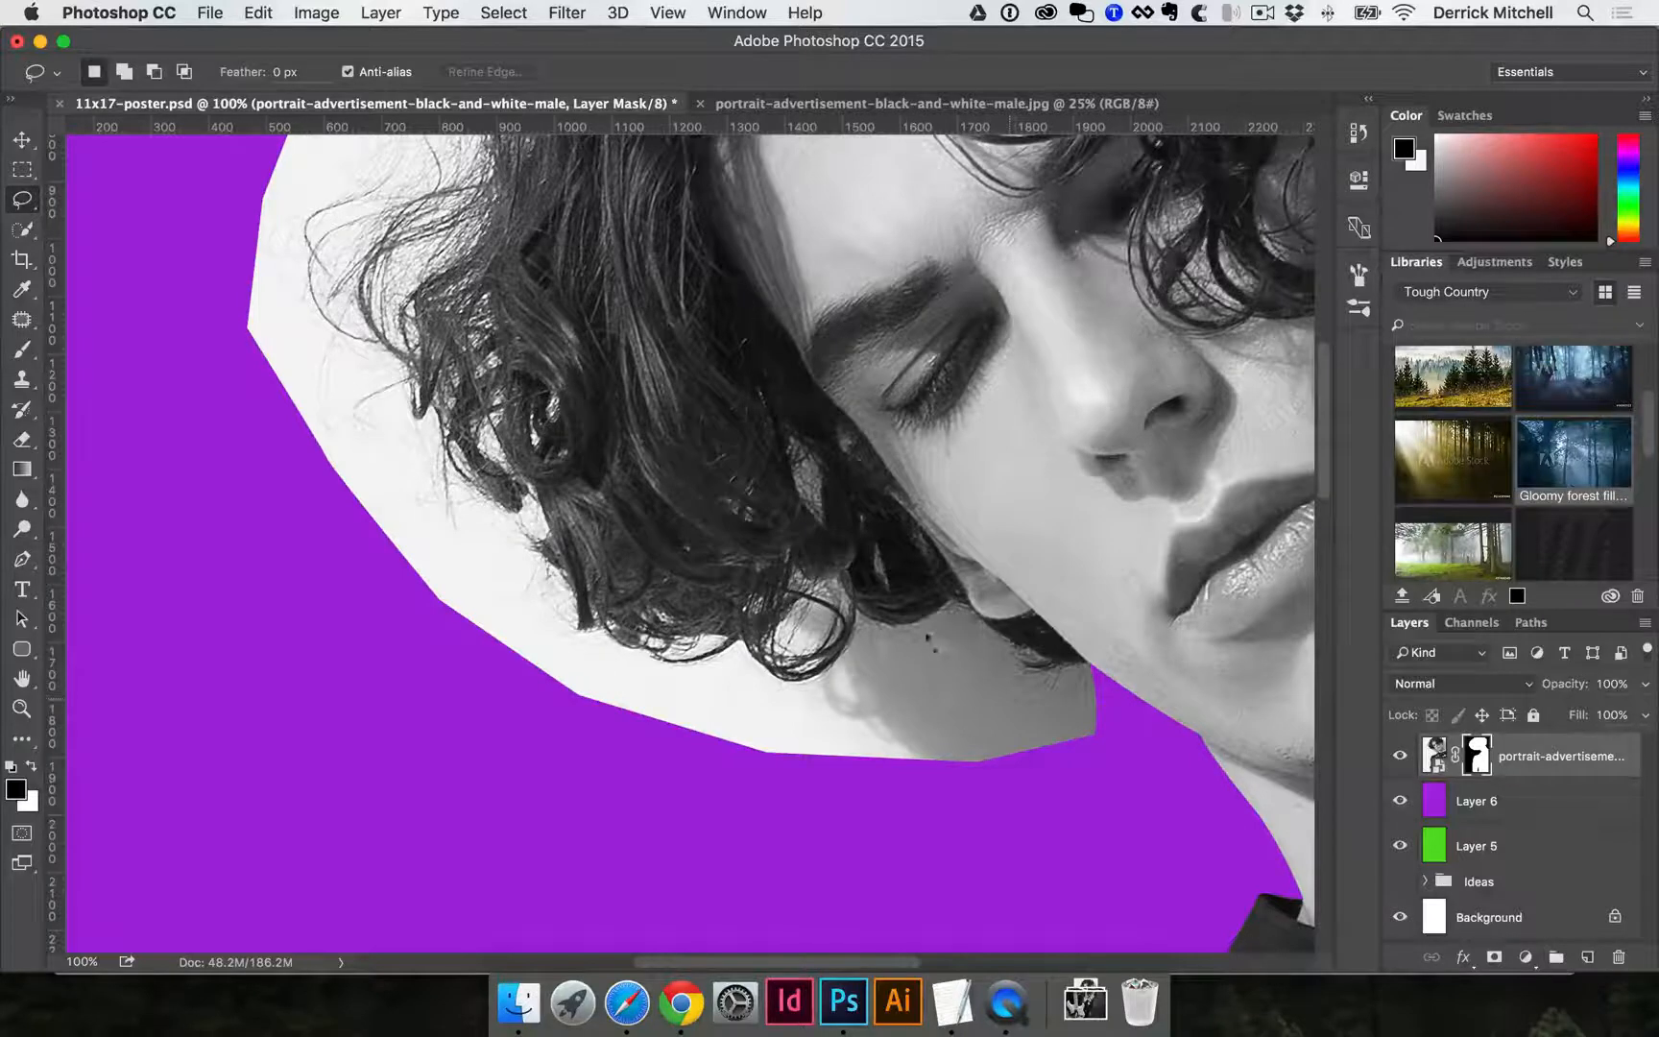
{"action": "mouse_move", "coordinate": [842, 672]}
{"action": "left_mouse_down"}
{"action": "mouse_move", "coordinate": [754, 688]}
{"action": "mouse_move", "coordinate": [714, 663]}
{"action": "mouse_move", "coordinate": [627, 663]}
{"action": "mouse_move", "coordinate": [512, 618]}
{"action": "mouse_move", "coordinate": [484, 524]}
{"action": "mouse_move", "coordinate": [419, 523]}
{"action": "mouse_move", "coordinate": [368, 431]}
{"action": "mouse_move", "coordinate": [306, 442]}
{"action": "left_mouse_up"}
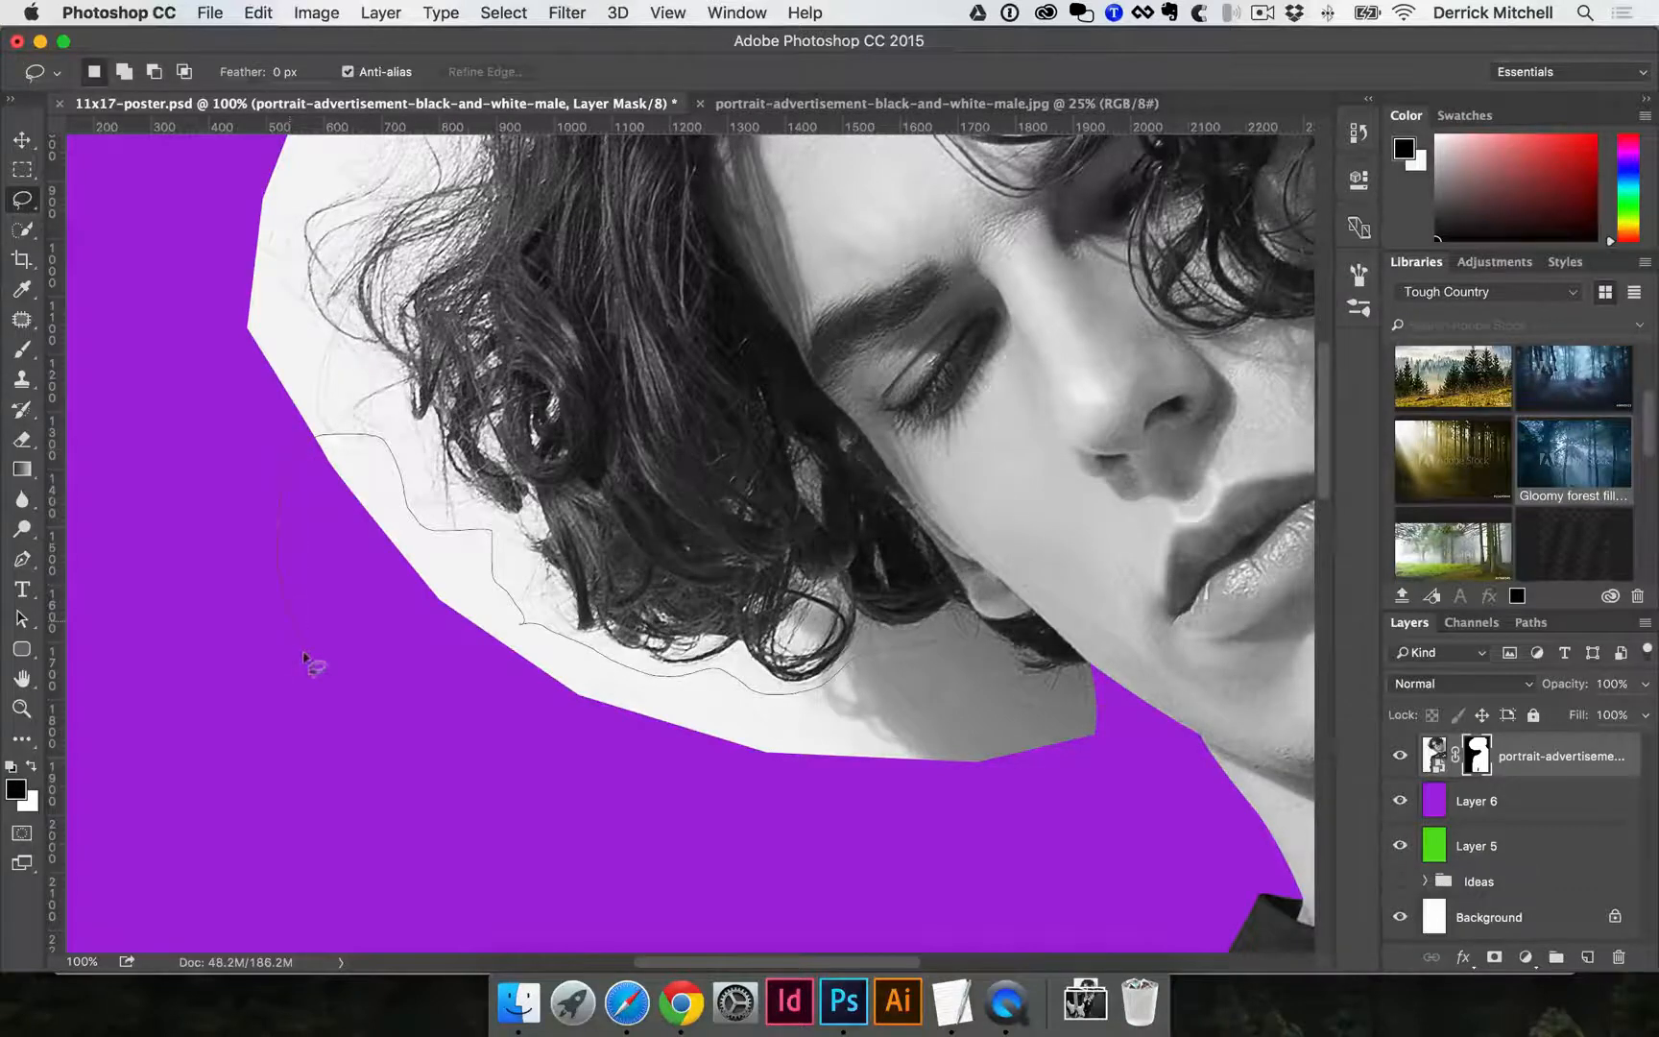
{"action": "left_click_drag", "start_coordinate": [303, 657], "coordinate": [360, 715]}
{"action": "mouse_move", "coordinate": [1072, 865]}
{"action": "left_mouse_down"}
{"action": "mouse_move", "coordinate": [1111, 722]}
{"action": "mouse_move", "coordinate": [993, 694]}
{"action": "left_mouse_up"}
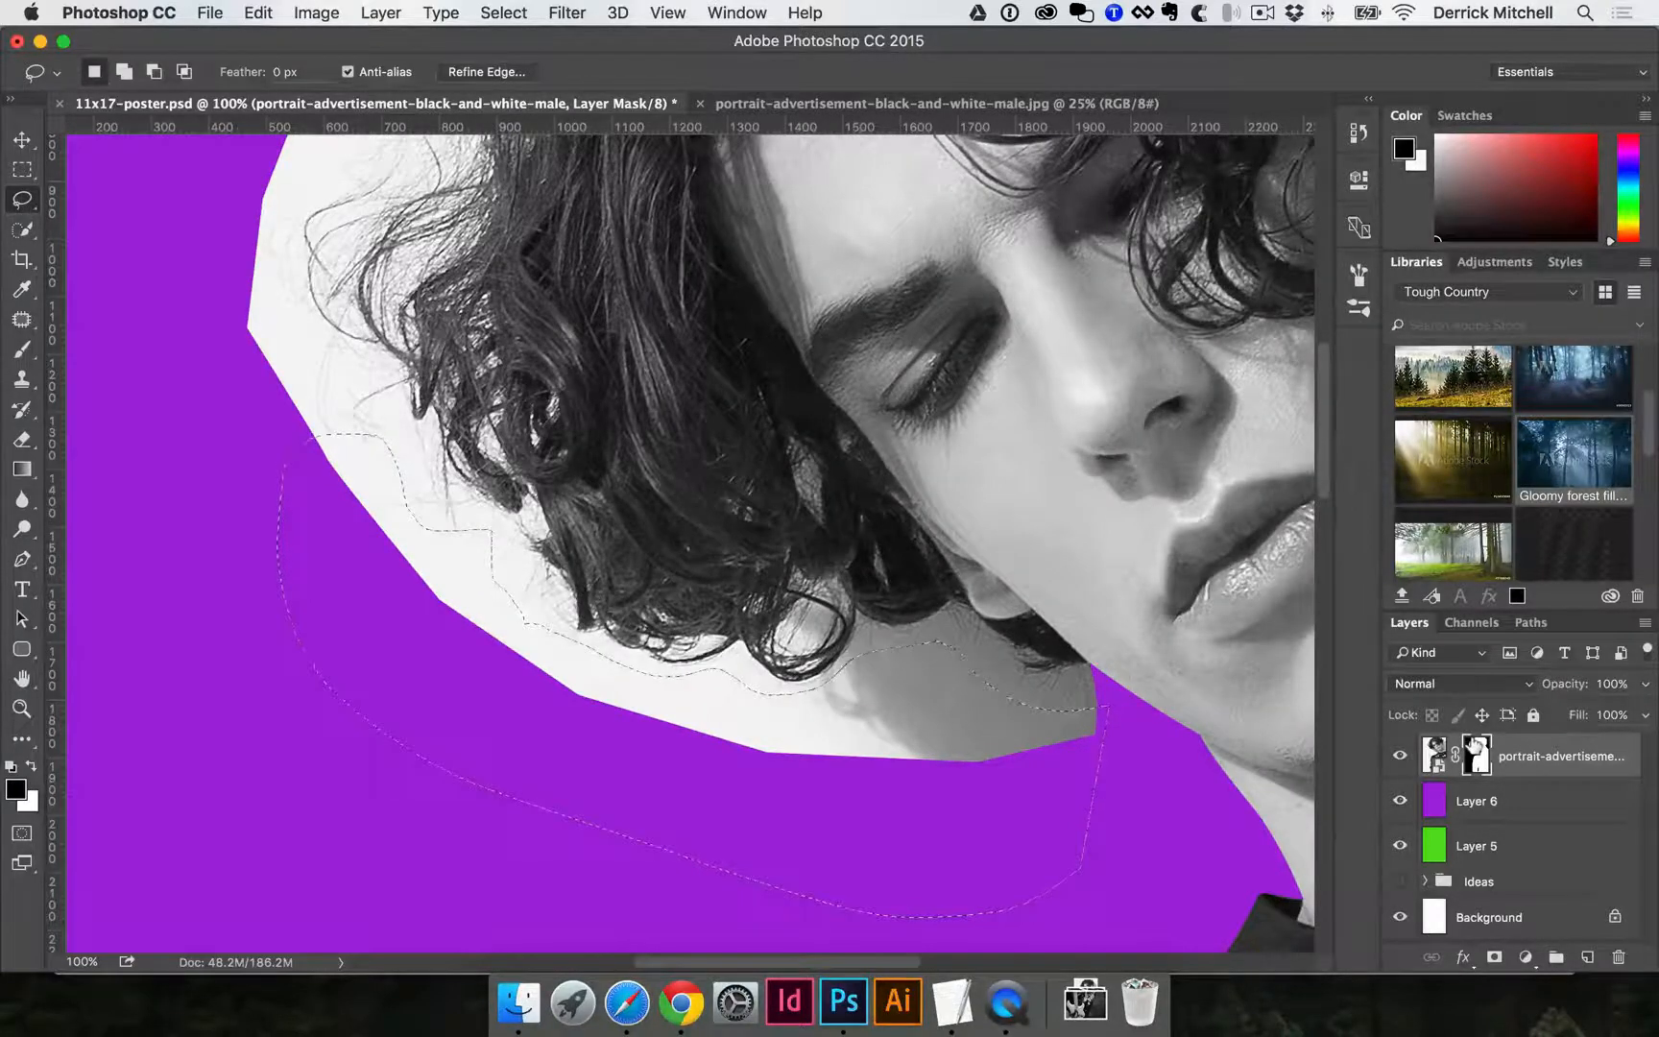
{"action": "key", "text": "alt+BackSpace"}
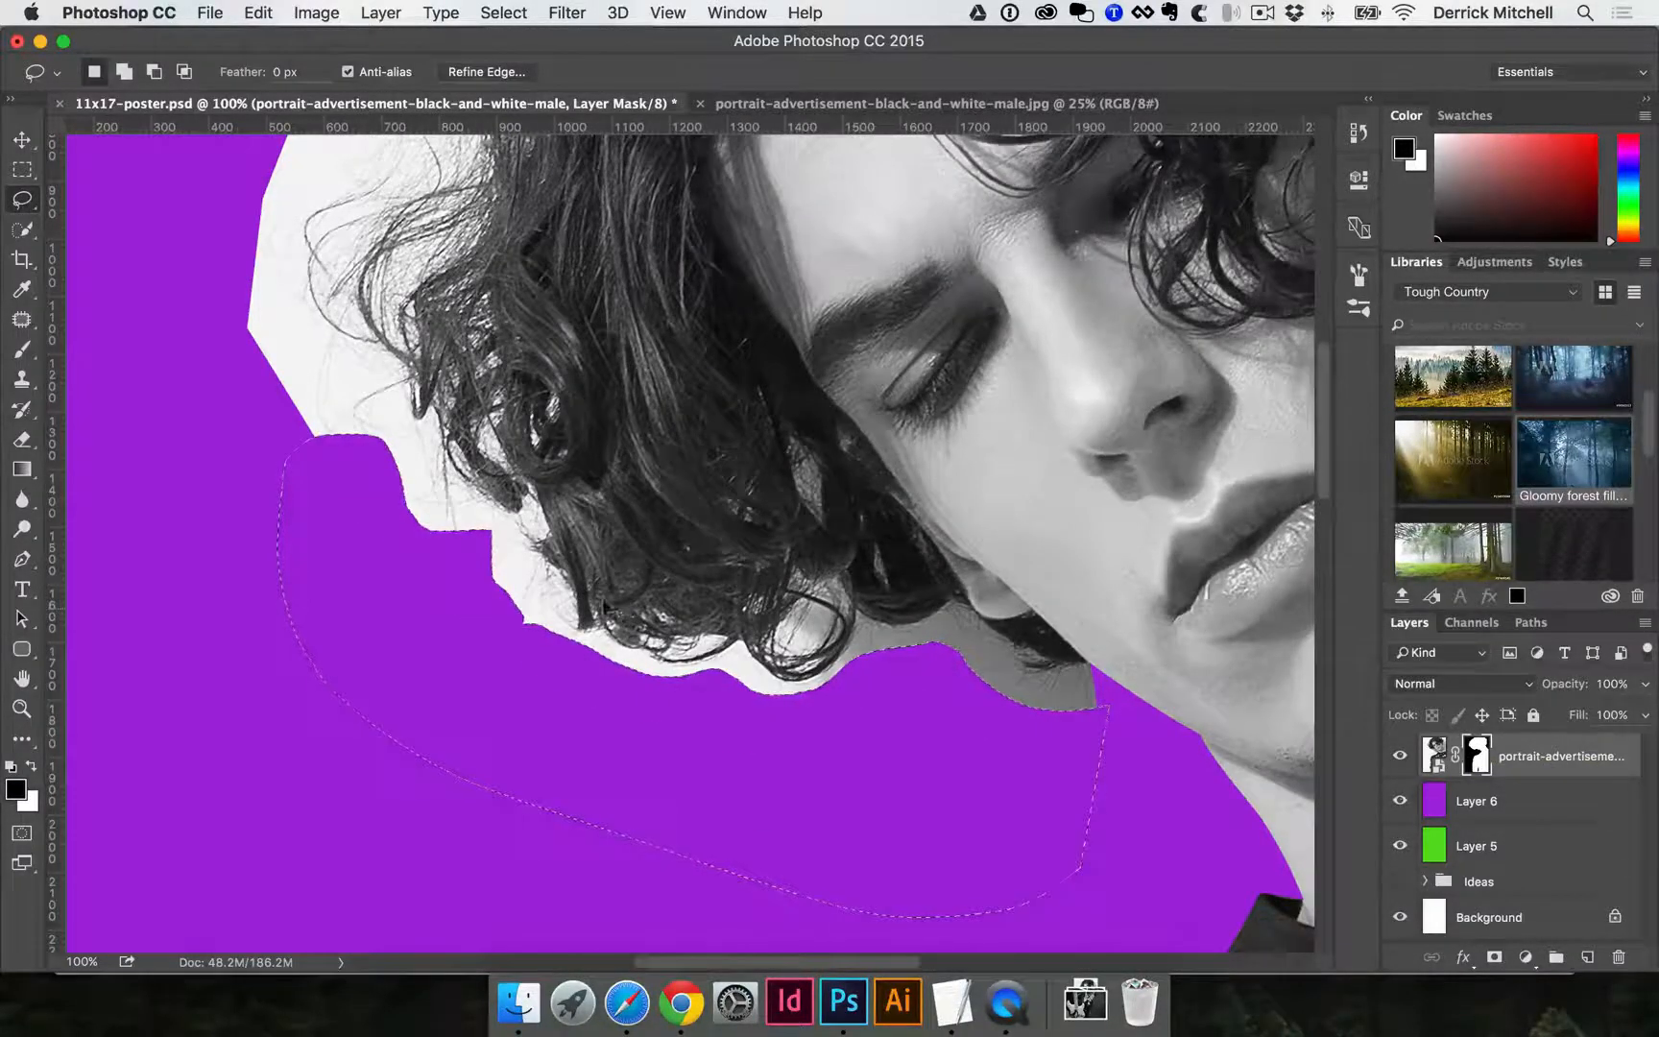
{"action": "key", "text": "super+d"}
{"action": "left_click", "coordinate": [503, 12]}
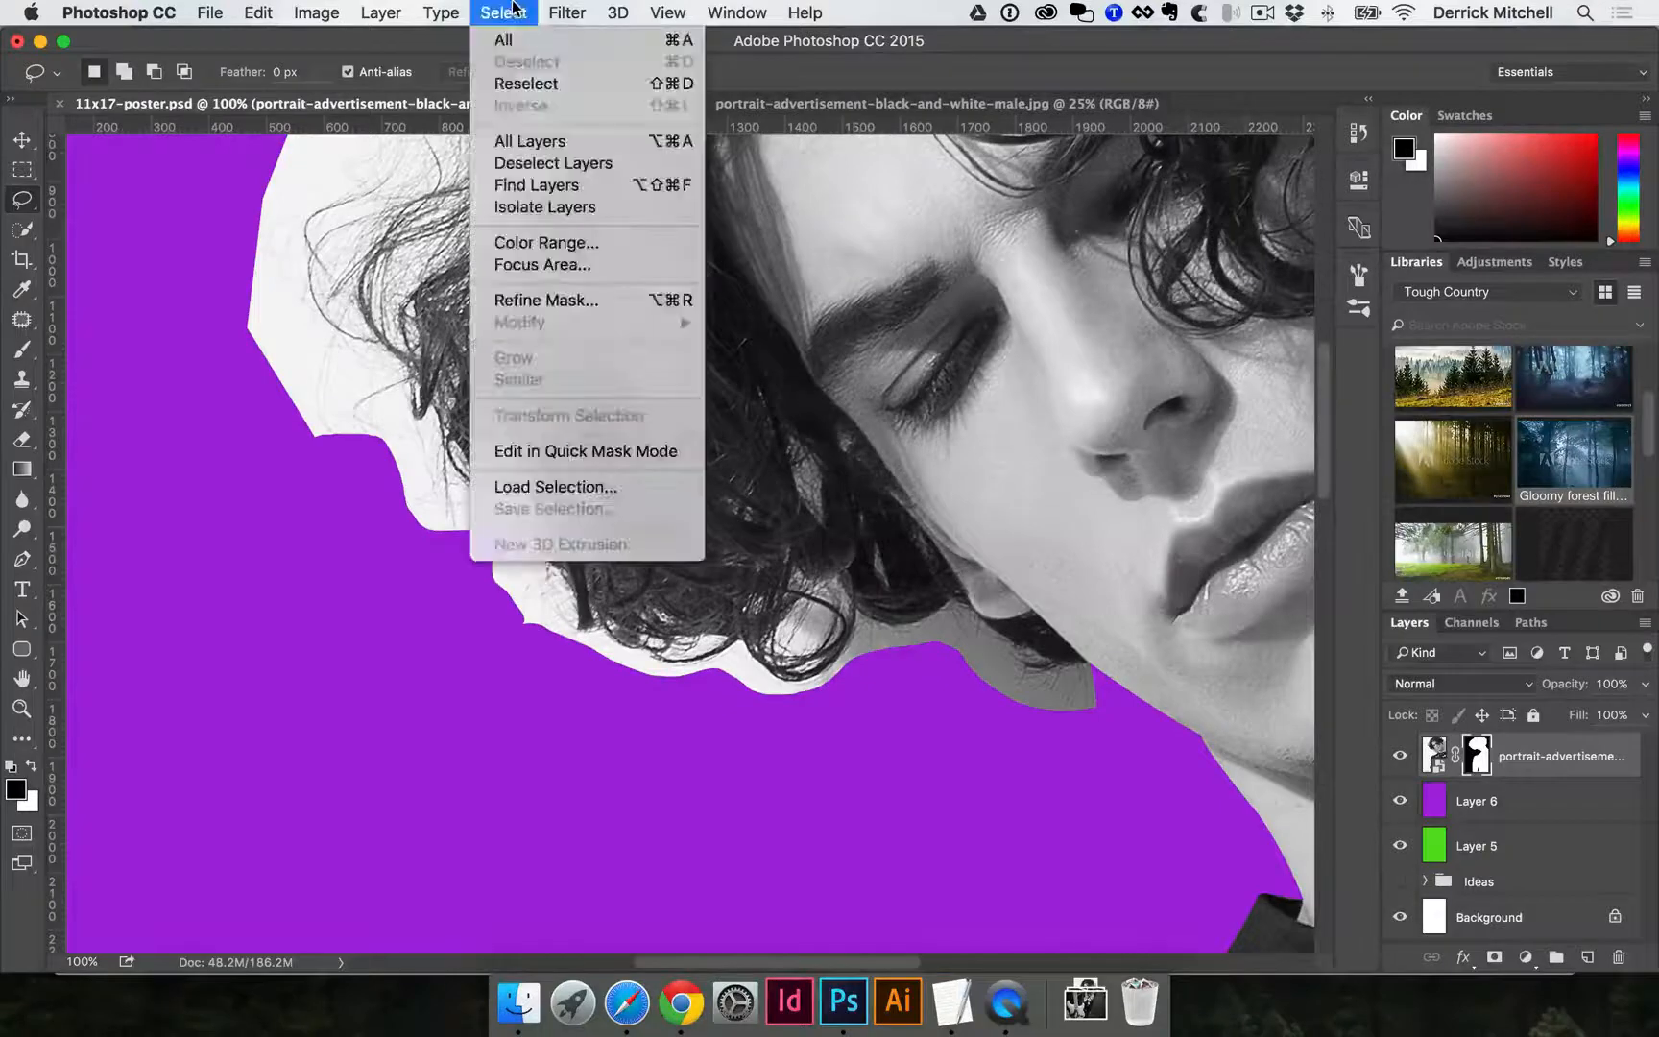
{"action": "left_click", "coordinate": [382, 339]}
Lasso the leftover background along the outer left side of the hair, fill it black on the mask, and deselect.
{"action": "left_click_drag", "start_coordinate": [324, 401], "coordinate": [524, 561]}
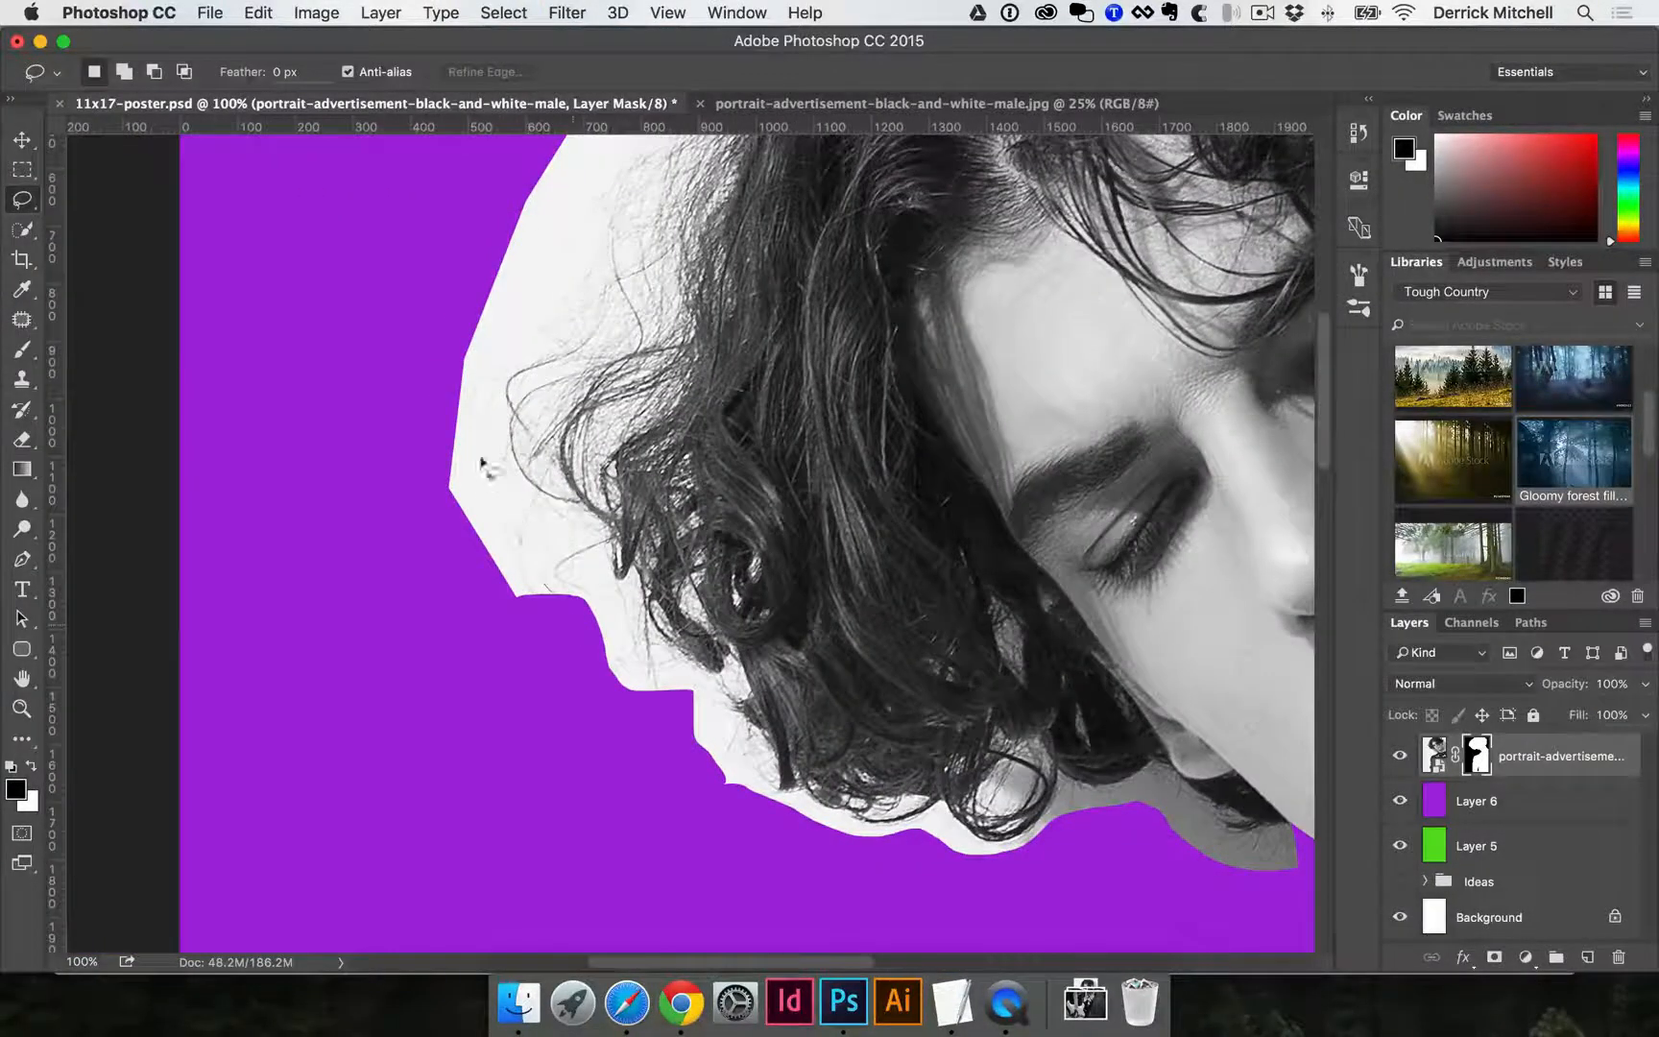
{"action": "mouse_move", "coordinate": [483, 465]}
{"action": "left_mouse_down"}
{"action": "mouse_move", "coordinate": [469, 381]}
{"action": "mouse_move", "coordinate": [530, 330]}
{"action": "mouse_move", "coordinate": [558, 255]}
{"action": "mouse_move", "coordinate": [507, 217]}
{"action": "left_mouse_up"}
{"action": "left_click_drag", "start_coordinate": [492, 634], "coordinate": [489, 631]}
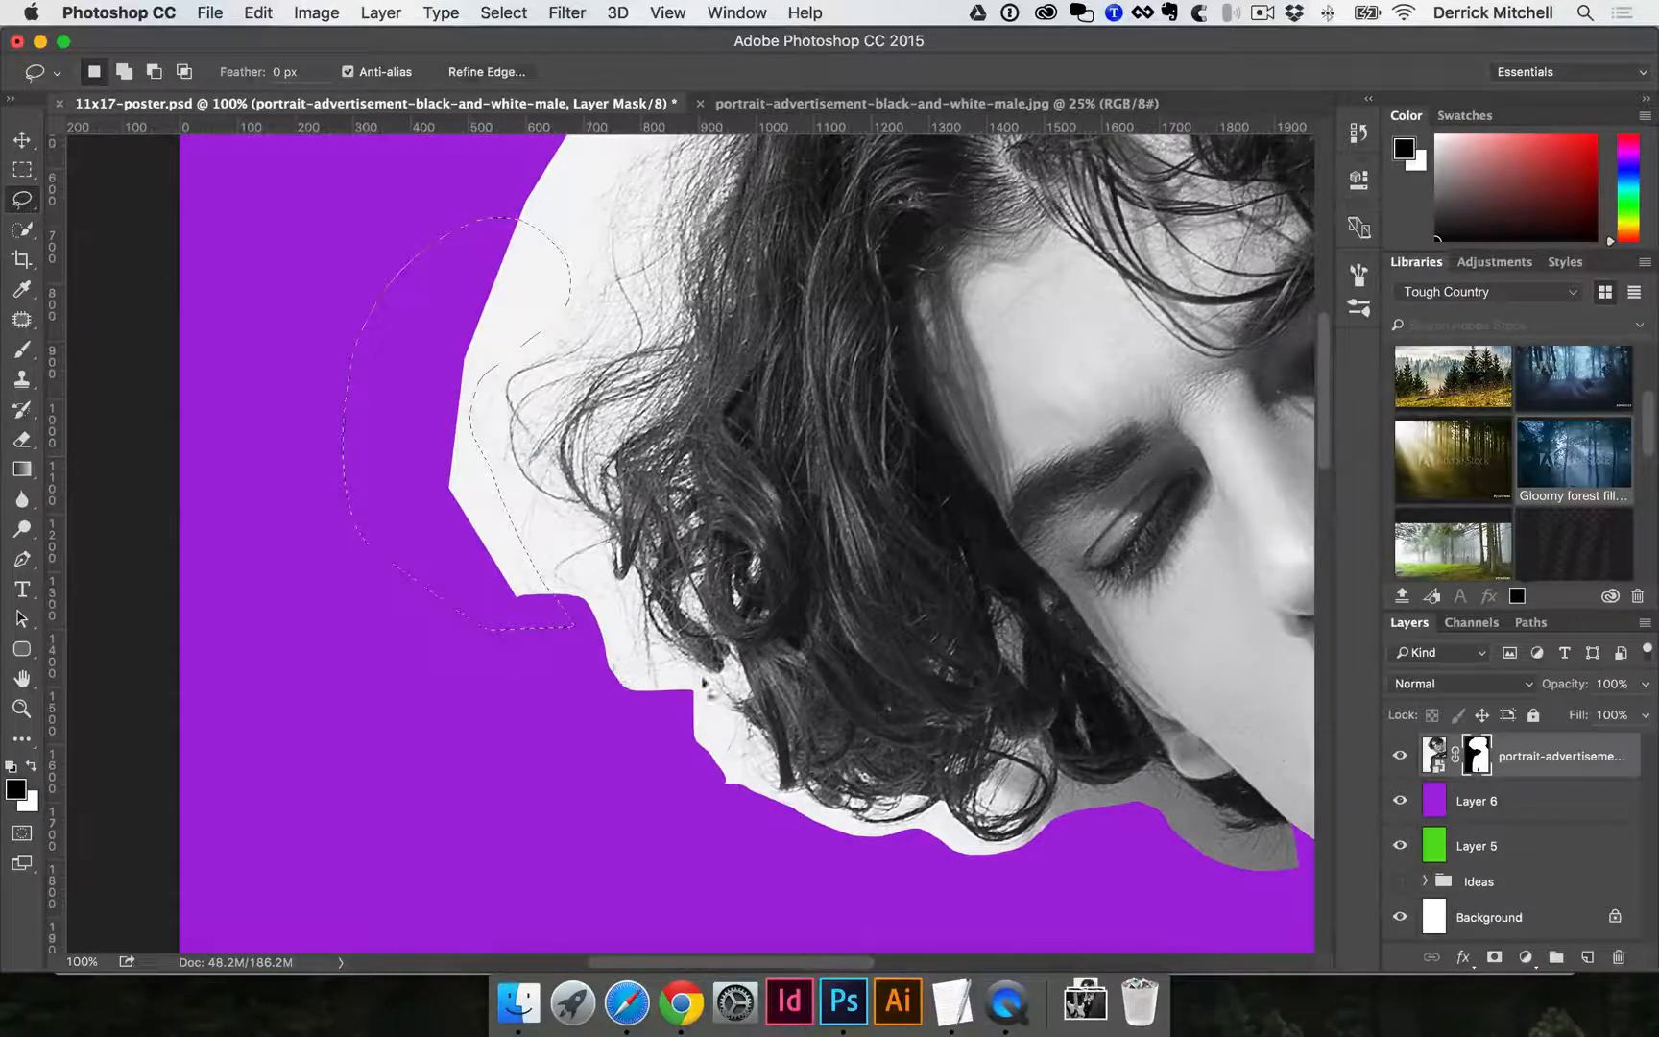
{"action": "key", "text": "alt+BackSpace"}
{"action": "key", "text": "super+d"}
{"action": "scroll", "coordinate": [711, 730], "scroll_direction": "up", "scroll_amount": 8}
{"action": "scroll", "coordinate": [710, 730], "scroll_direction": "left", "scroll_amount": 2}
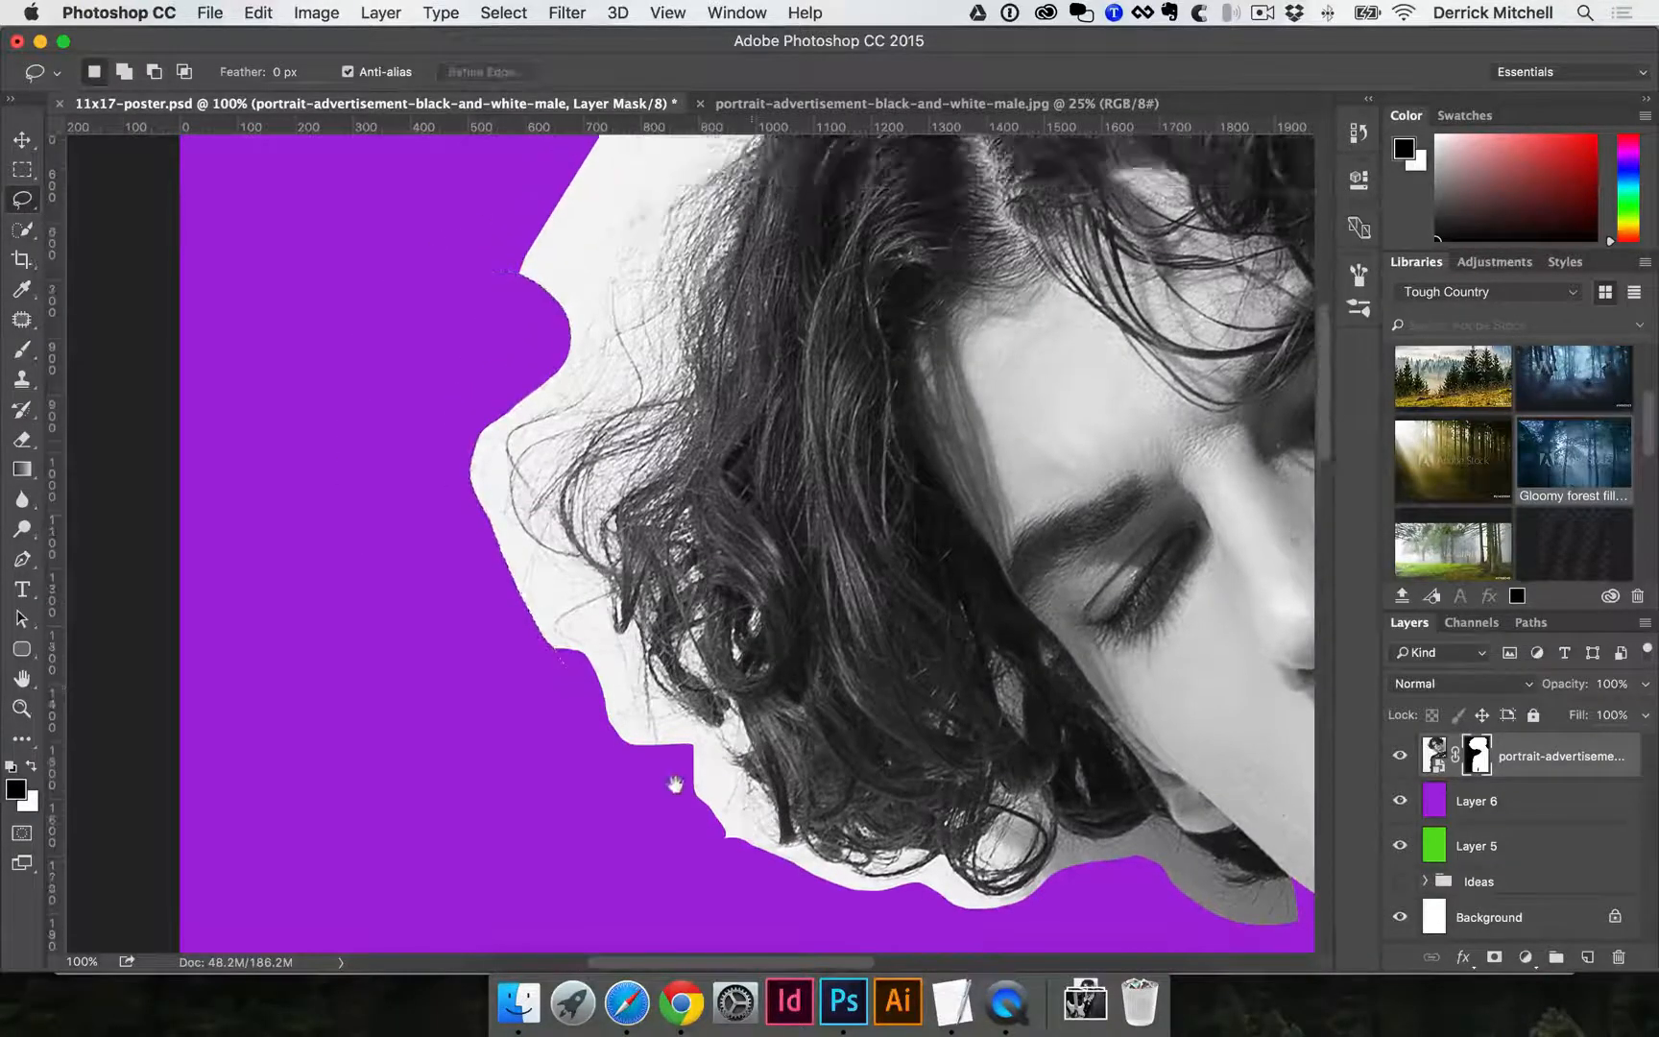
{"action": "mouse_move", "coordinate": [634, 693]}
{"action": "left_mouse_down"}
{"action": "mouse_move", "coordinate": [706, 544]}
{"action": "mouse_move", "coordinate": [872, 410]}
{"action": "mouse_move", "coordinate": [1004, 258]}
{"action": "mouse_move", "coordinate": [1050, 243]}
{"action": "mouse_move", "coordinate": [797, 294]}
{"action": "mouse_move", "coordinate": [545, 401]}
{"action": "mouse_move", "coordinate": [358, 393]}
{"action": "left_mouse_up"}
{"action": "key", "text": "space"}
{"action": "mouse_move", "coordinate": [933, 390]}
{"action": "left_mouse_down"}
{"action": "mouse_move", "coordinate": [1208, 596]}
{"action": "mouse_move", "coordinate": [1299, 608]}
{"action": "mouse_move", "coordinate": [1209, 385]}
{"action": "mouse_move", "coordinate": [994, 238]}
{"action": "mouse_move", "coordinate": [622, 237]}
{"action": "mouse_move", "coordinate": [488, 226]}
{"action": "left_mouse_up"}
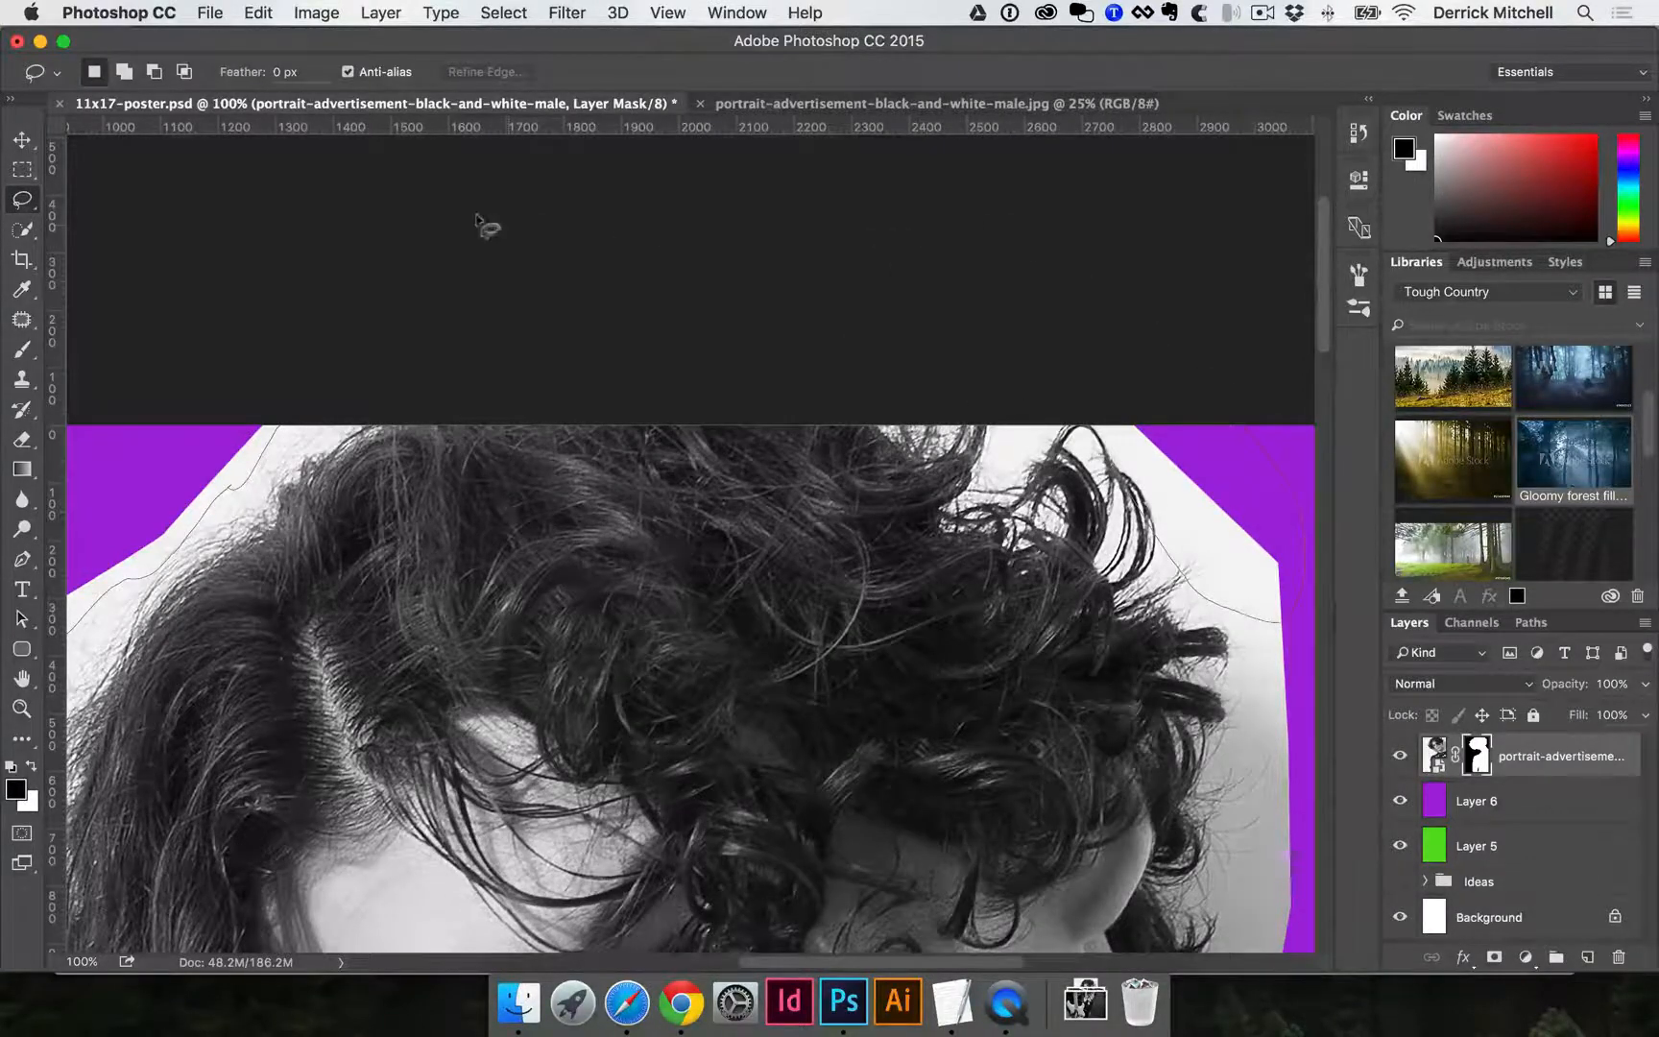
{"action": "mouse_move", "coordinate": [1302, 485]}
{"action": "left_mouse_down"}
{"action": "mouse_move", "coordinate": [1272, 670]}
{"action": "mouse_move", "coordinate": [1242, 736]}
{"action": "left_mouse_up"}
{"action": "left_click_drag", "start_coordinate": [1016, 698], "coordinate": [1061, 548]}
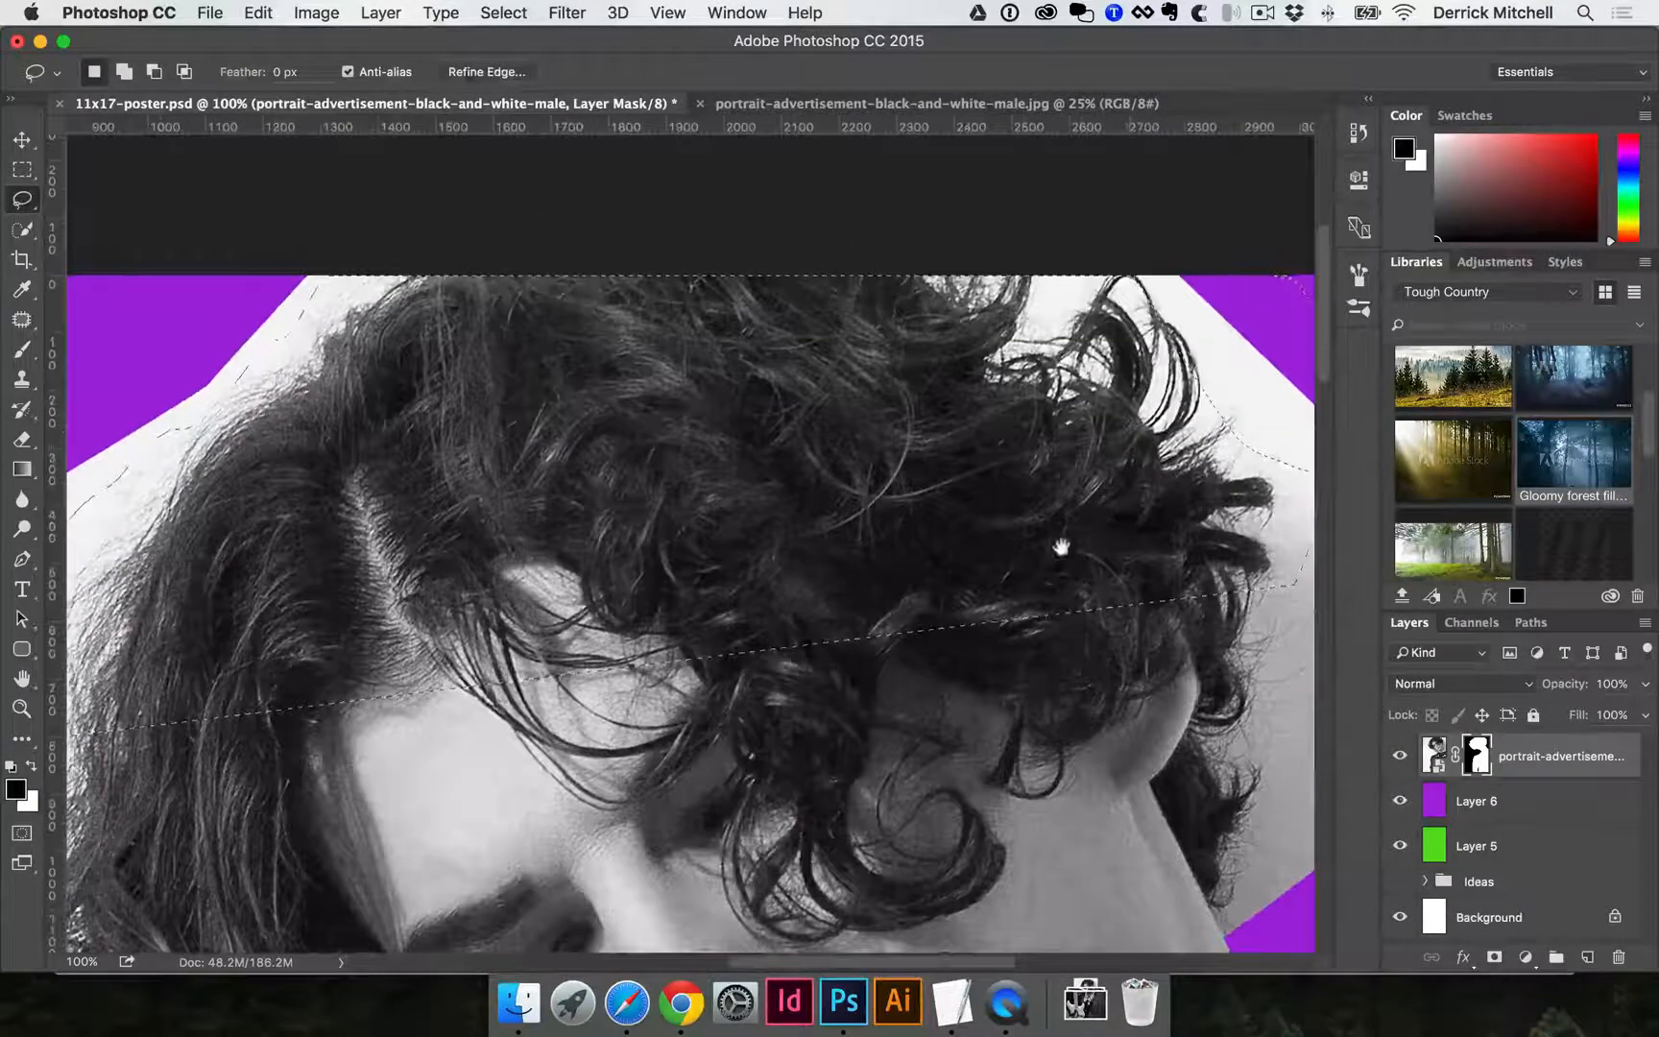
{"action": "left_click_drag", "start_coordinate": [402, 634], "coordinate": [949, 563]}
{"action": "key", "text": "super+z"}
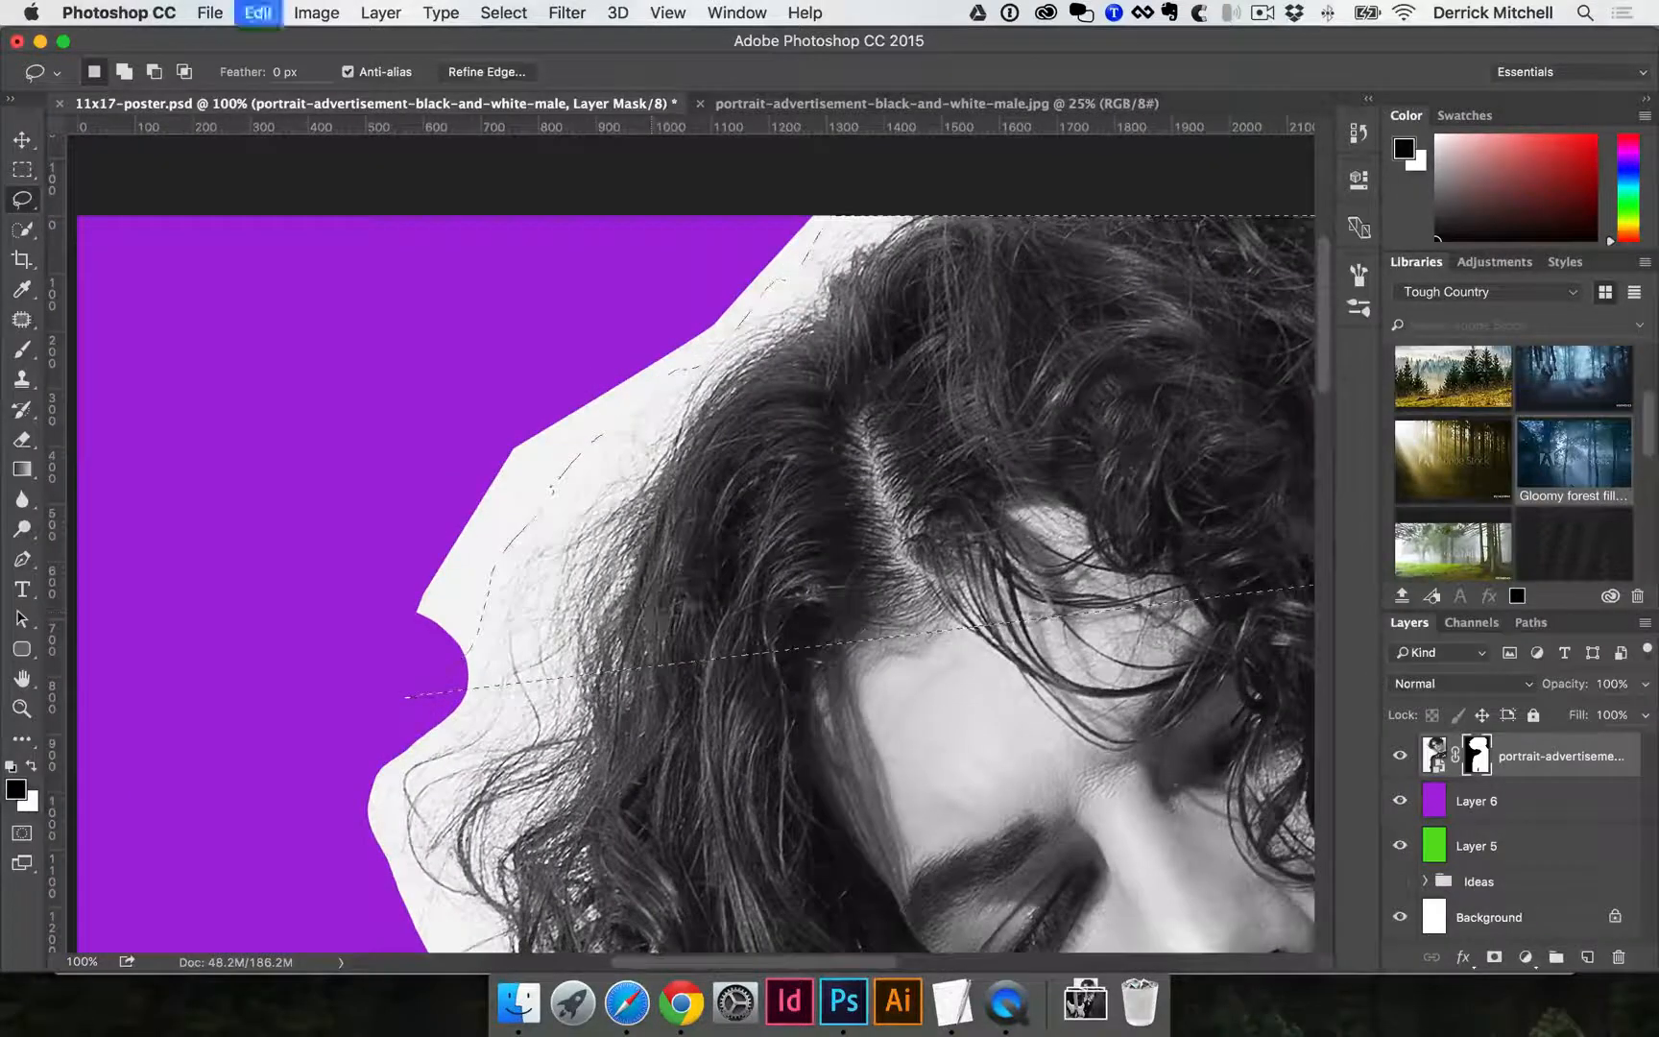
{"action": "left_click_drag", "start_coordinate": [745, 550], "coordinate": [426, 625]}
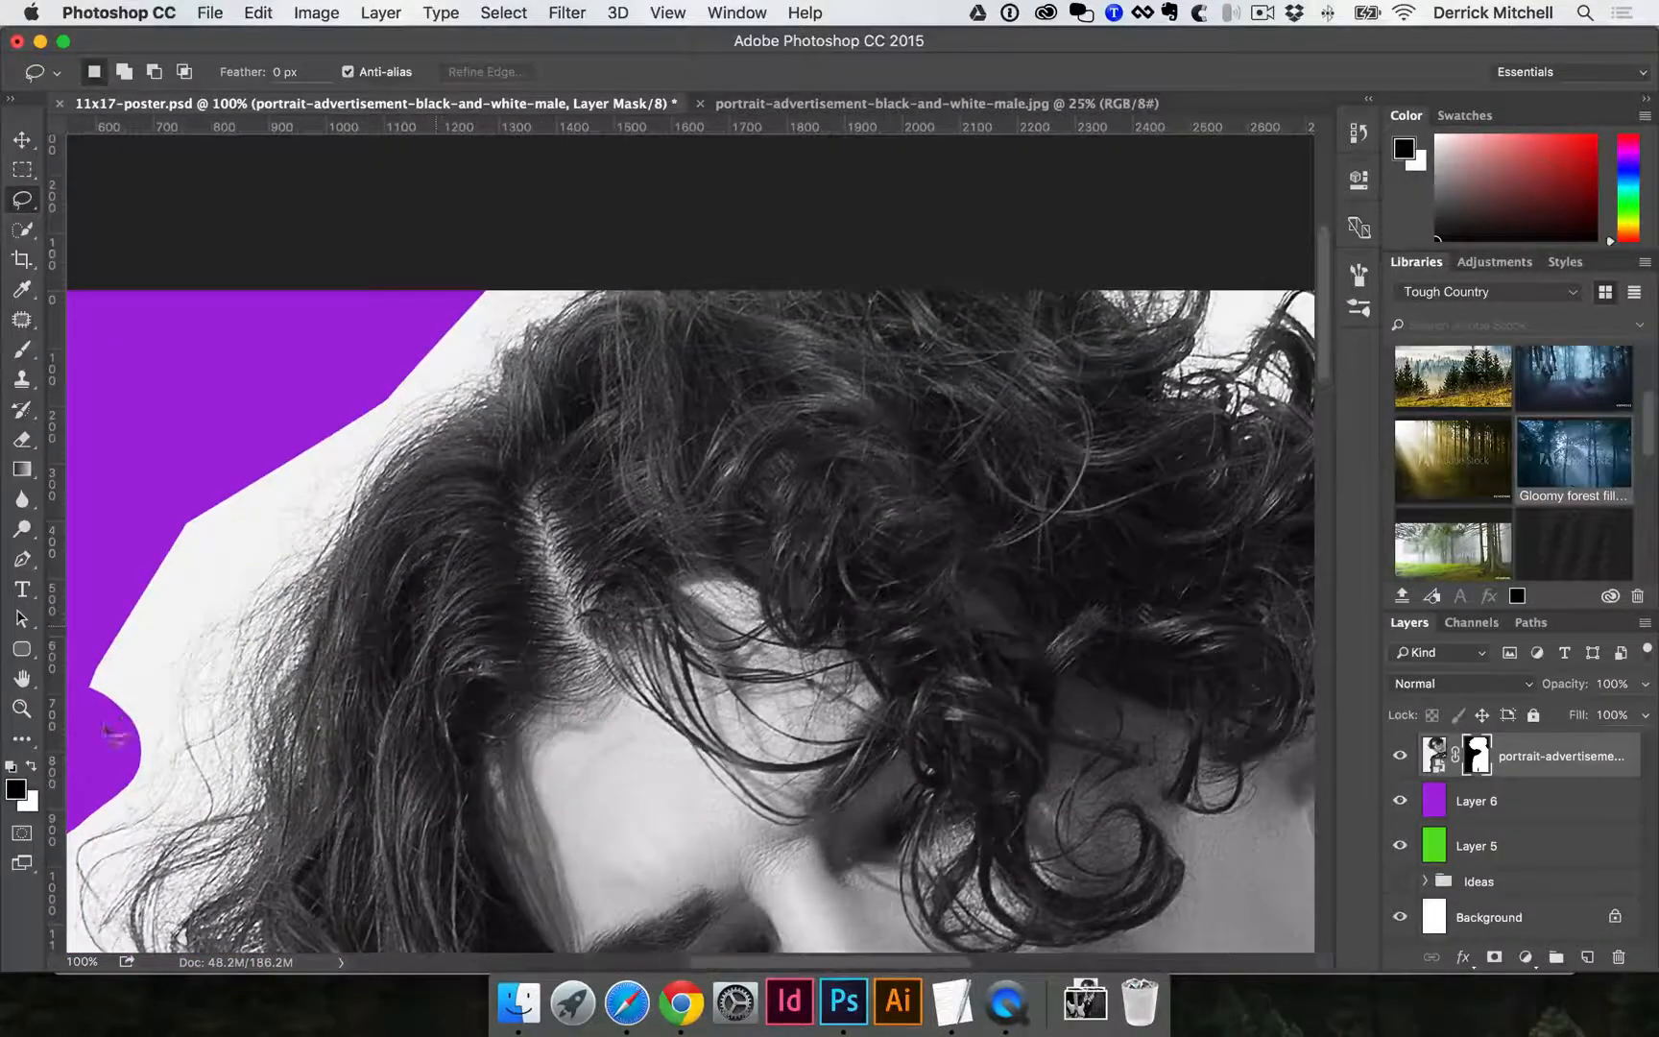
{"action": "mouse_move", "coordinate": [113, 731]}
{"action": "left_mouse_down"}
{"action": "mouse_move", "coordinate": [197, 590]}
{"action": "mouse_move", "coordinate": [696, 187]}
{"action": "mouse_move", "coordinate": [1134, 258]}
{"action": "mouse_move", "coordinate": [1031, 320]}
{"action": "mouse_move", "coordinate": [596, 320]}
{"action": "mouse_move", "coordinate": [926, 539]}
{"action": "left_mouse_up"}
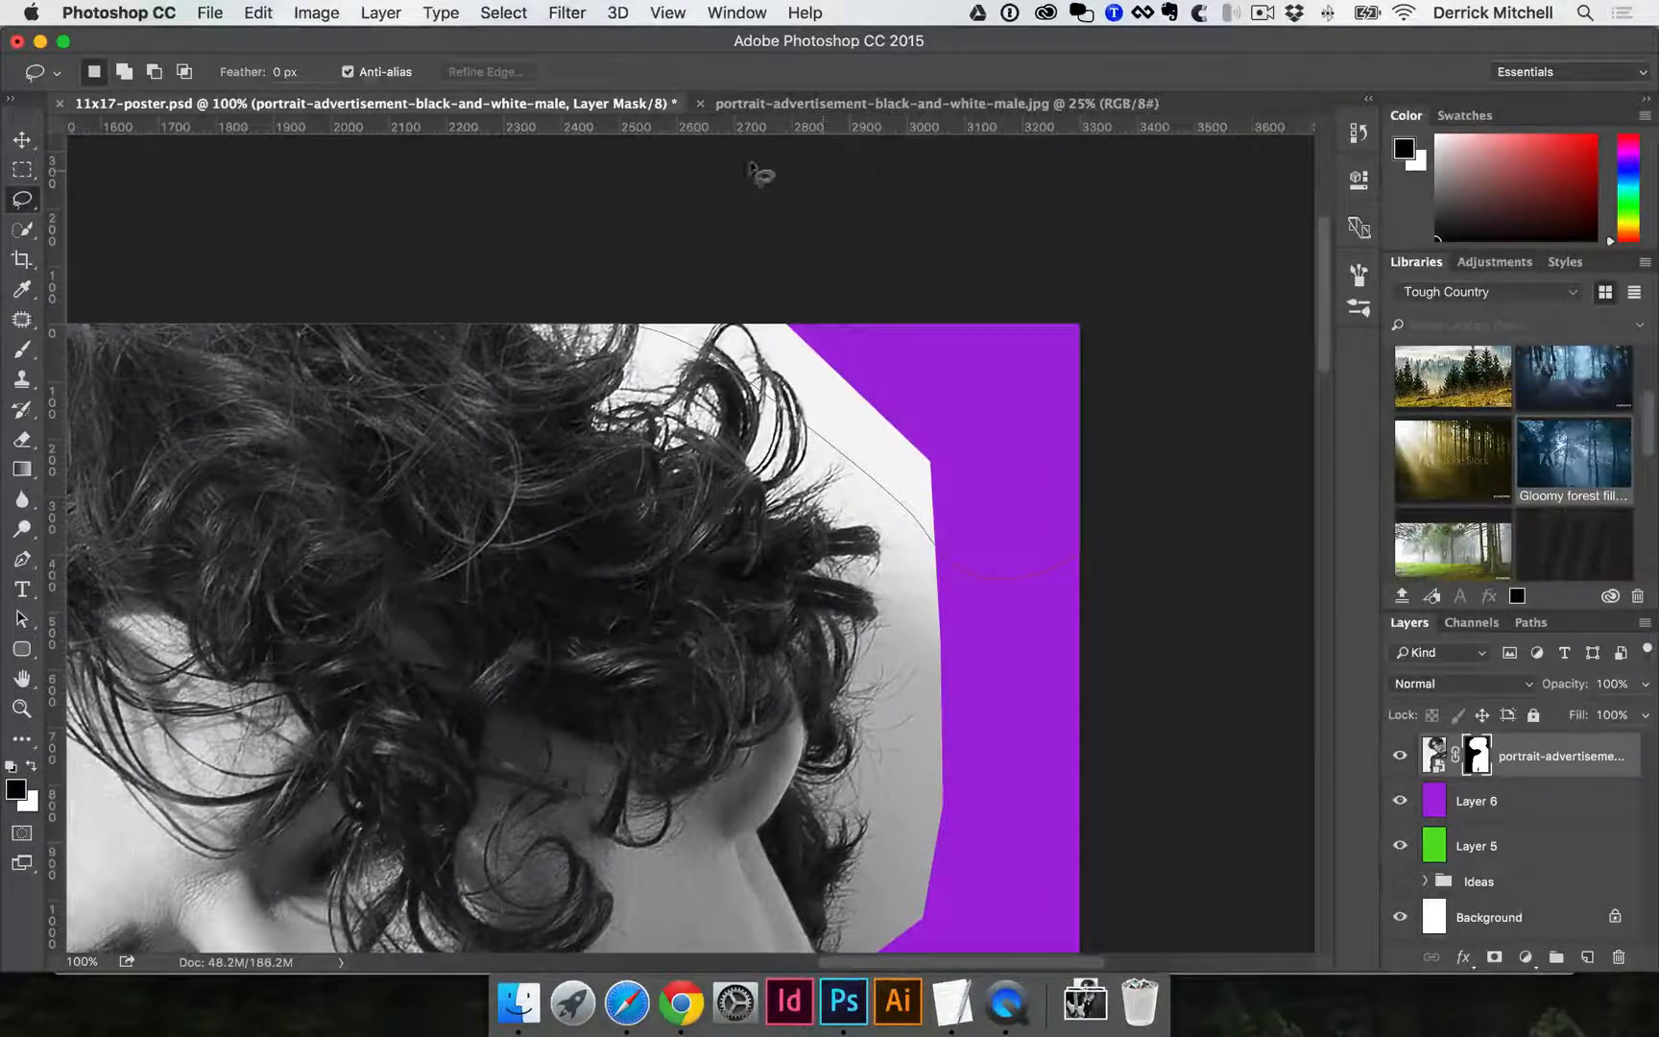
{"action": "mouse_move", "coordinate": [393, 206]}
{"action": "left_mouse_down"}
{"action": "mouse_move", "coordinate": [555, 215]}
{"action": "mouse_move", "coordinate": [1077, 325]}
{"action": "mouse_move", "coordinate": [1053, 292]}
{"action": "left_mouse_up"}
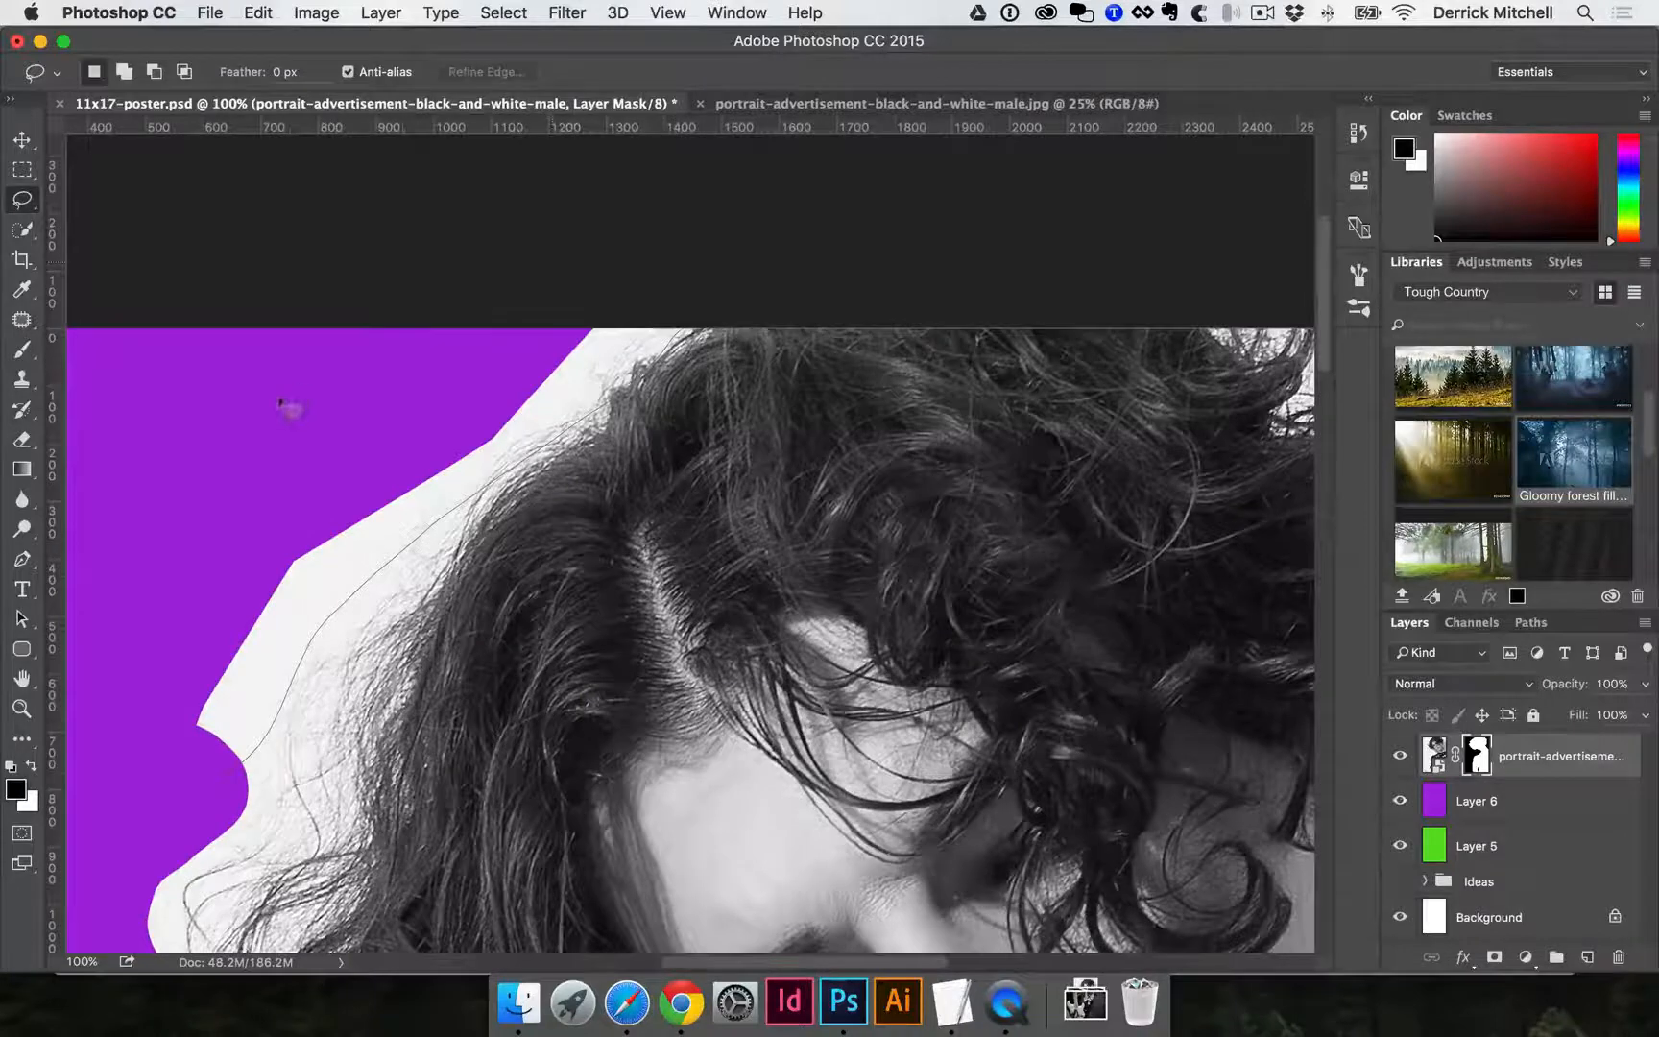
{"action": "mouse_move", "coordinate": [286, 407]}
{"action": "left_mouse_down"}
{"action": "mouse_move", "coordinate": [612, 298]}
{"action": "mouse_move", "coordinate": [316, 656]}
{"action": "left_mouse_up"}
{"action": "left_click_drag", "start_coordinate": [460, 610], "coordinate": [583, 610]}
{"action": "key", "text": "super+z"}
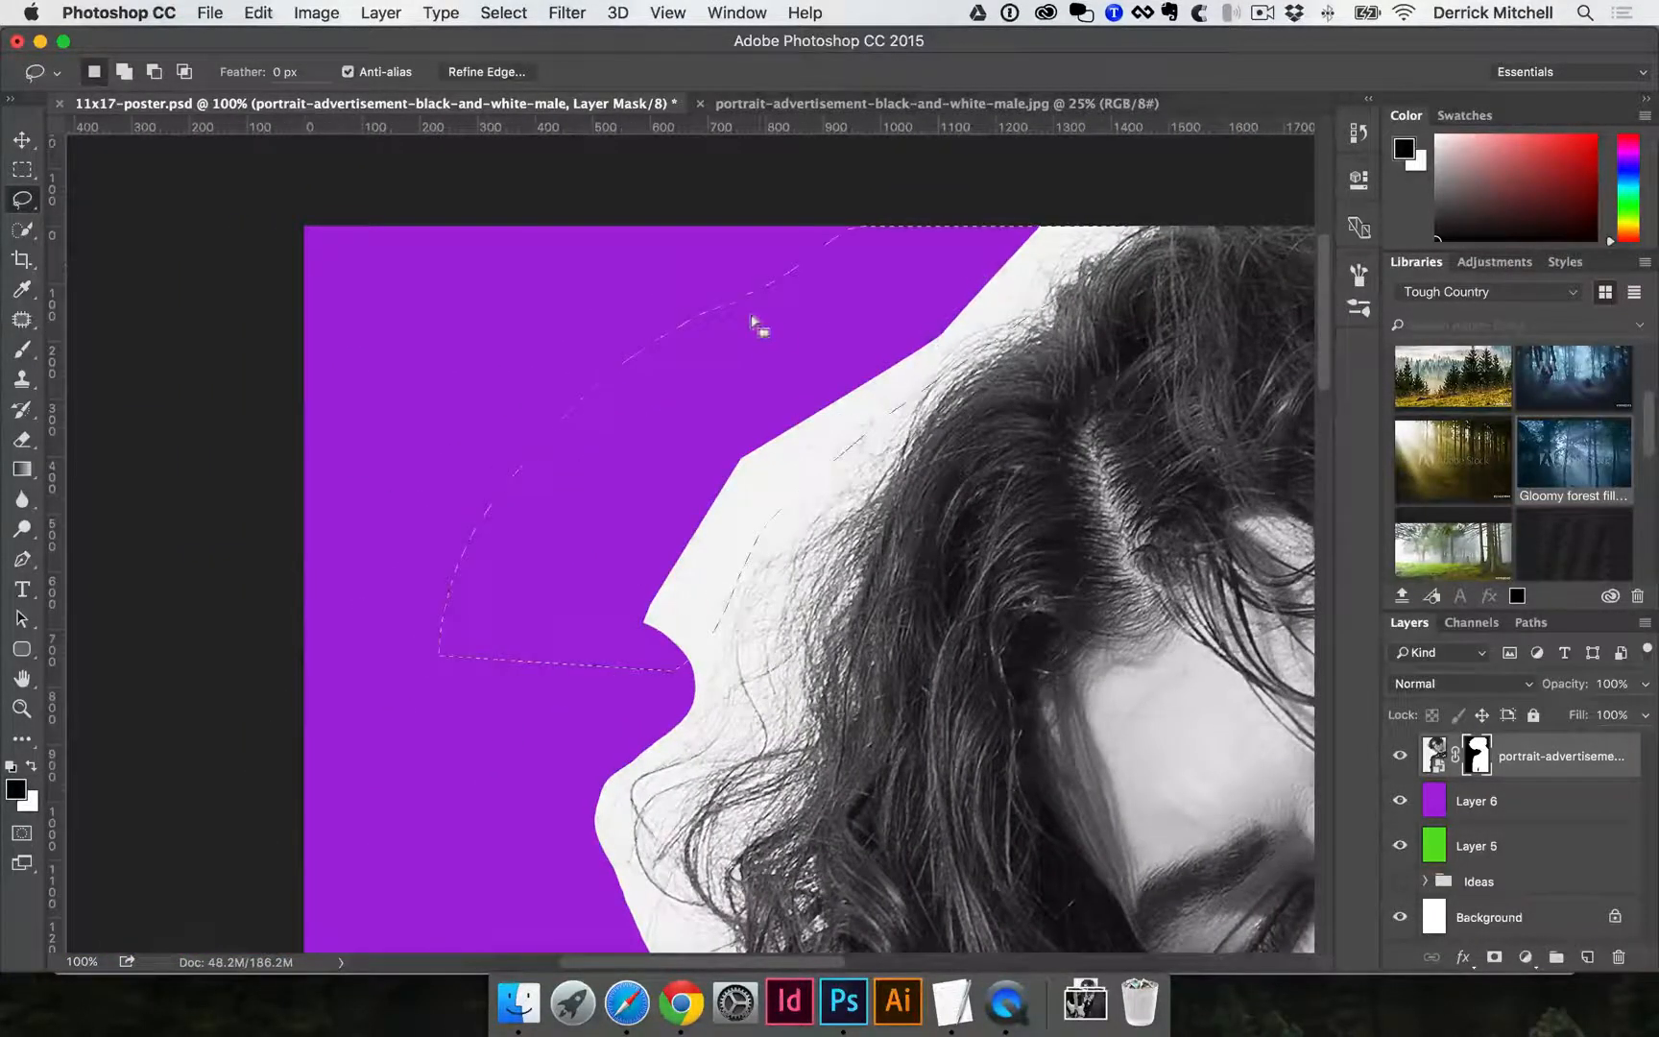
{"action": "key", "text": "super+d"}
Lasso the white fringe beside the upper-left hair, fill it black on the layer mask, and deselect.
{"action": "mouse_move", "coordinate": [690, 657]}
{"action": "left_mouse_down"}
{"action": "mouse_move", "coordinate": [730, 541]}
{"action": "mouse_move", "coordinate": [837, 429]}
{"action": "mouse_move", "coordinate": [722, 316]}
{"action": "left_mouse_up"}
{"action": "left_click_drag", "start_coordinate": [461, 594], "coordinate": [466, 595]}
{"action": "left_click_drag", "start_coordinate": [432, 605], "coordinate": [531, 606]}
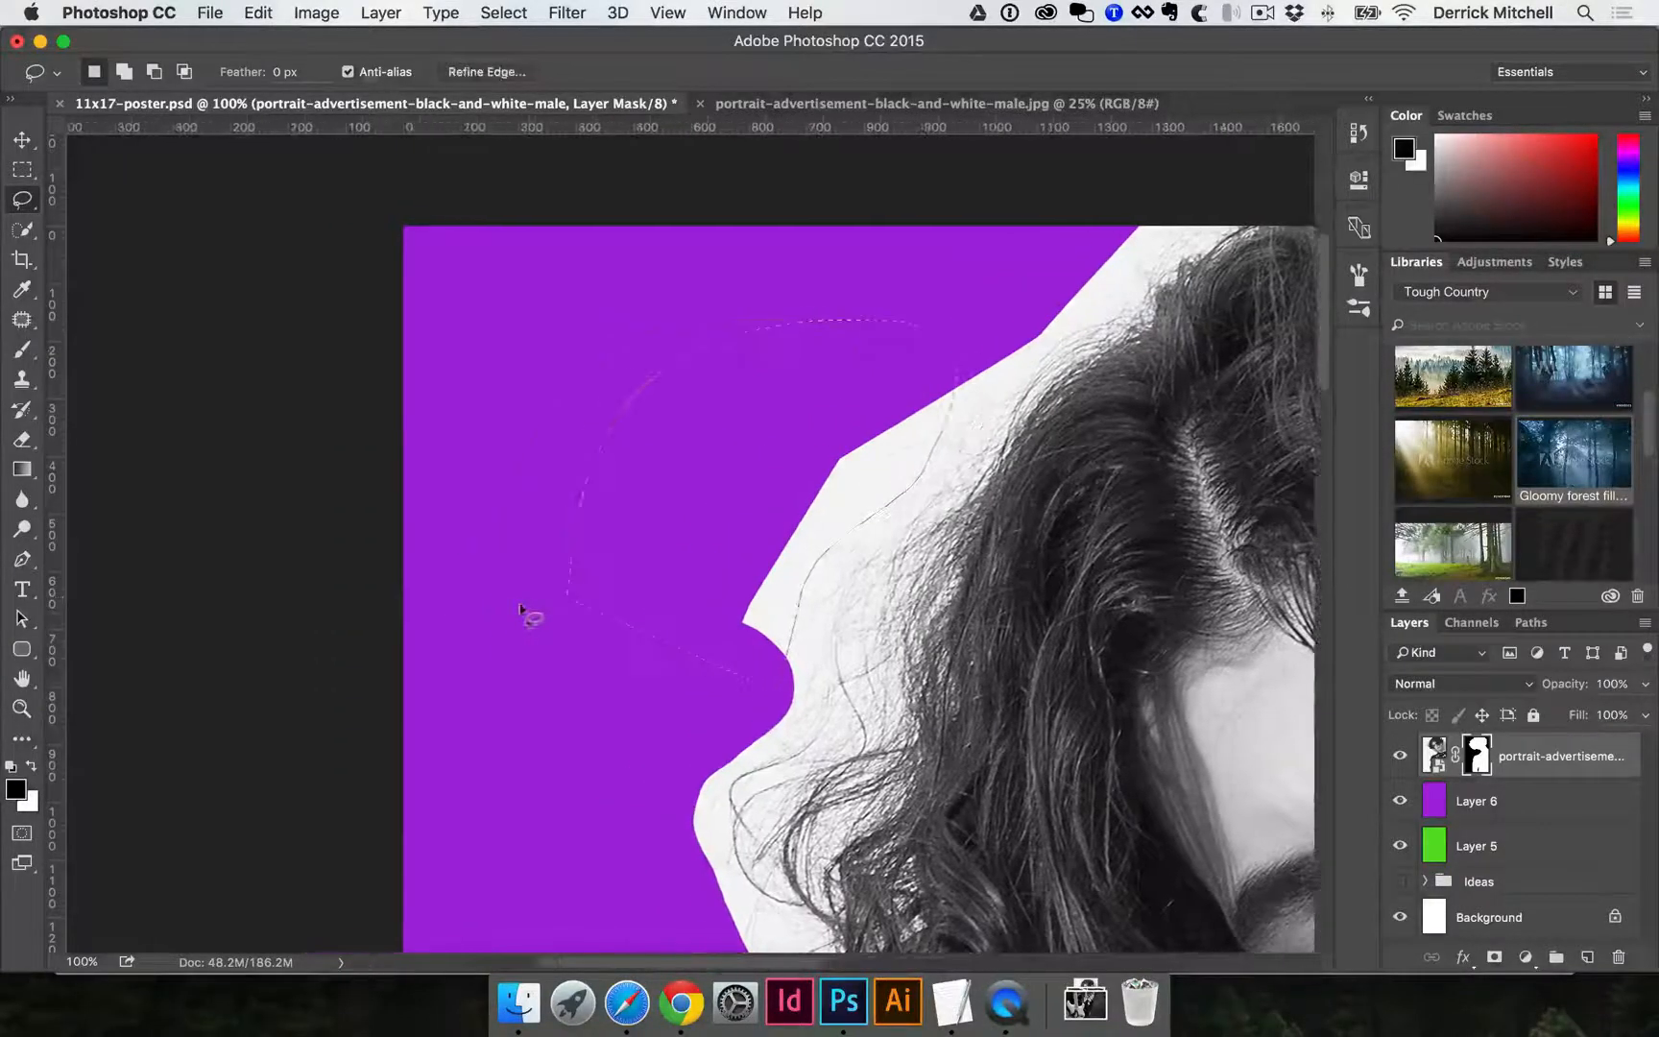
{"action": "key", "text": "alt+BackSpace"}
{"action": "left_click_drag", "start_coordinate": [760, 563], "coordinate": [566, 601]}
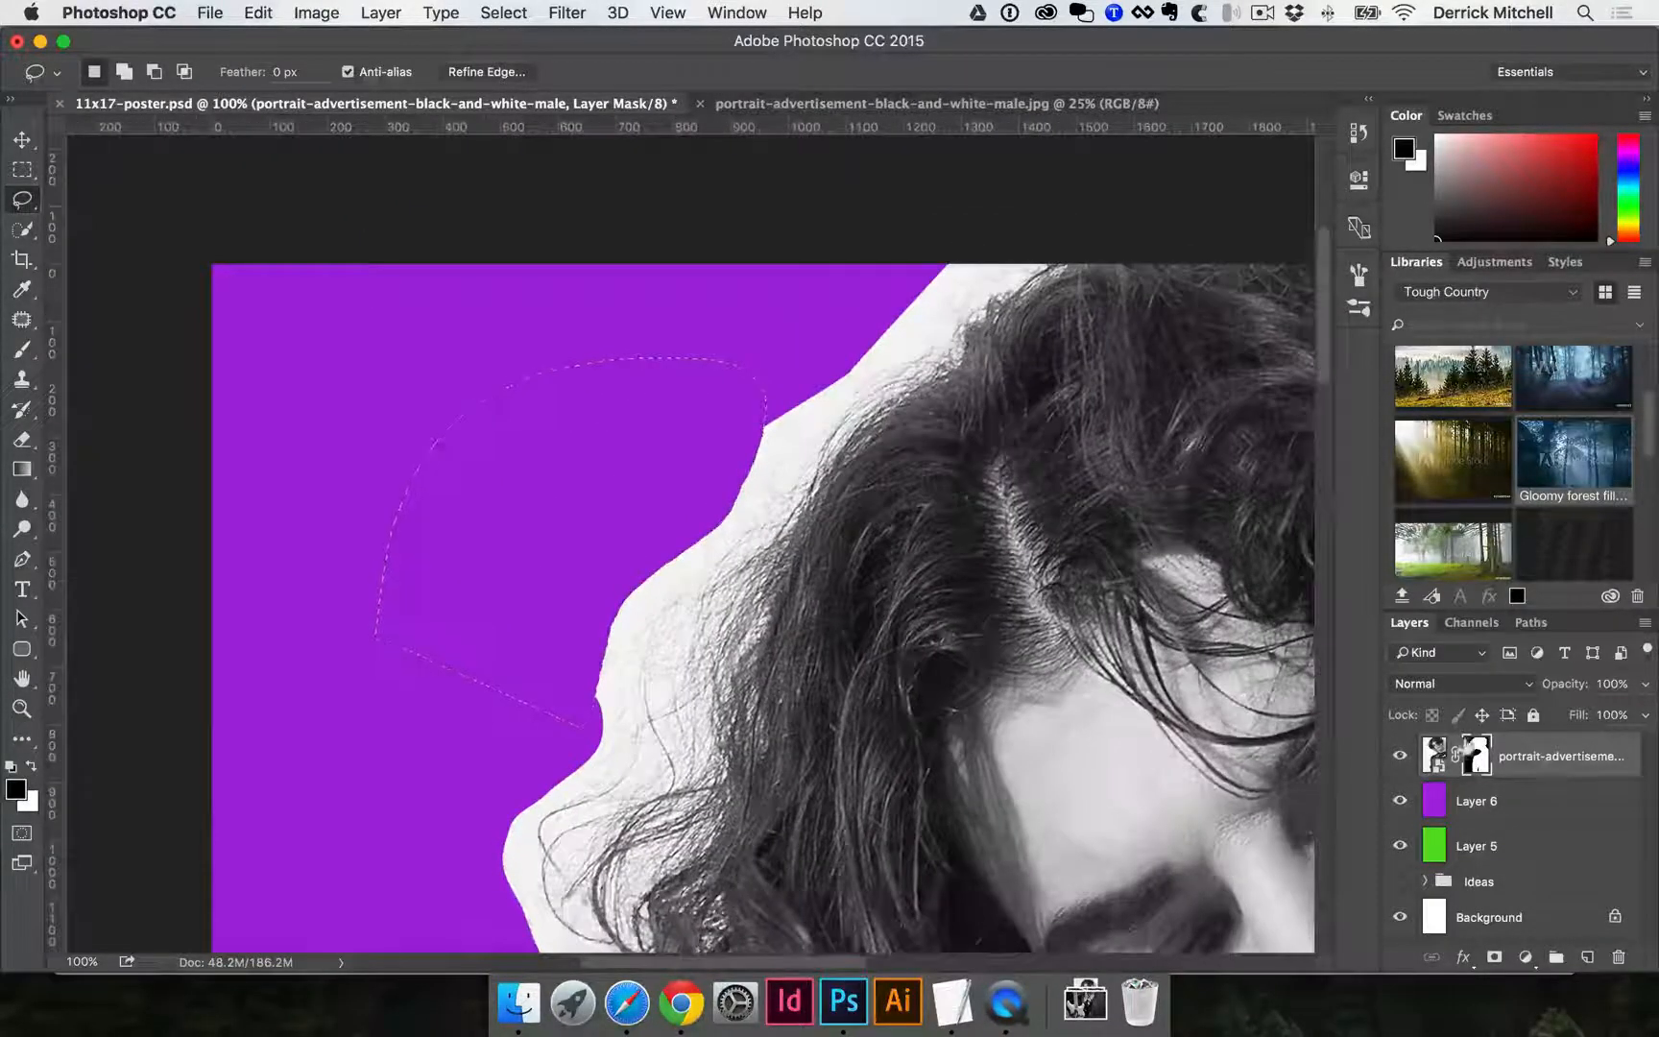
{"action": "key", "text": "super+d"}
Mask out the remaining white strip between the upper-left hair and the poster's top edge with a black-filled lasso selection, and deselect.
{"action": "left_click_drag", "start_coordinate": [733, 466], "coordinate": [928, 313]}
{"action": "mouse_move", "coordinate": [953, 190]}
{"action": "left_mouse_down"}
{"action": "mouse_move", "coordinate": [618, 401]}
{"action": "mouse_move", "coordinate": [616, 444]}
{"action": "left_mouse_up"}
{"action": "key", "text": "alt+BackSpace"}
{"action": "key", "text": "super+d"}
Lasso the background along the right side of the curls from the poster's top edge down, fill it black on the mask, and deselect.
{"action": "scroll", "coordinate": [616, 443], "scroll_direction": "right", "scroll_amount": 15}
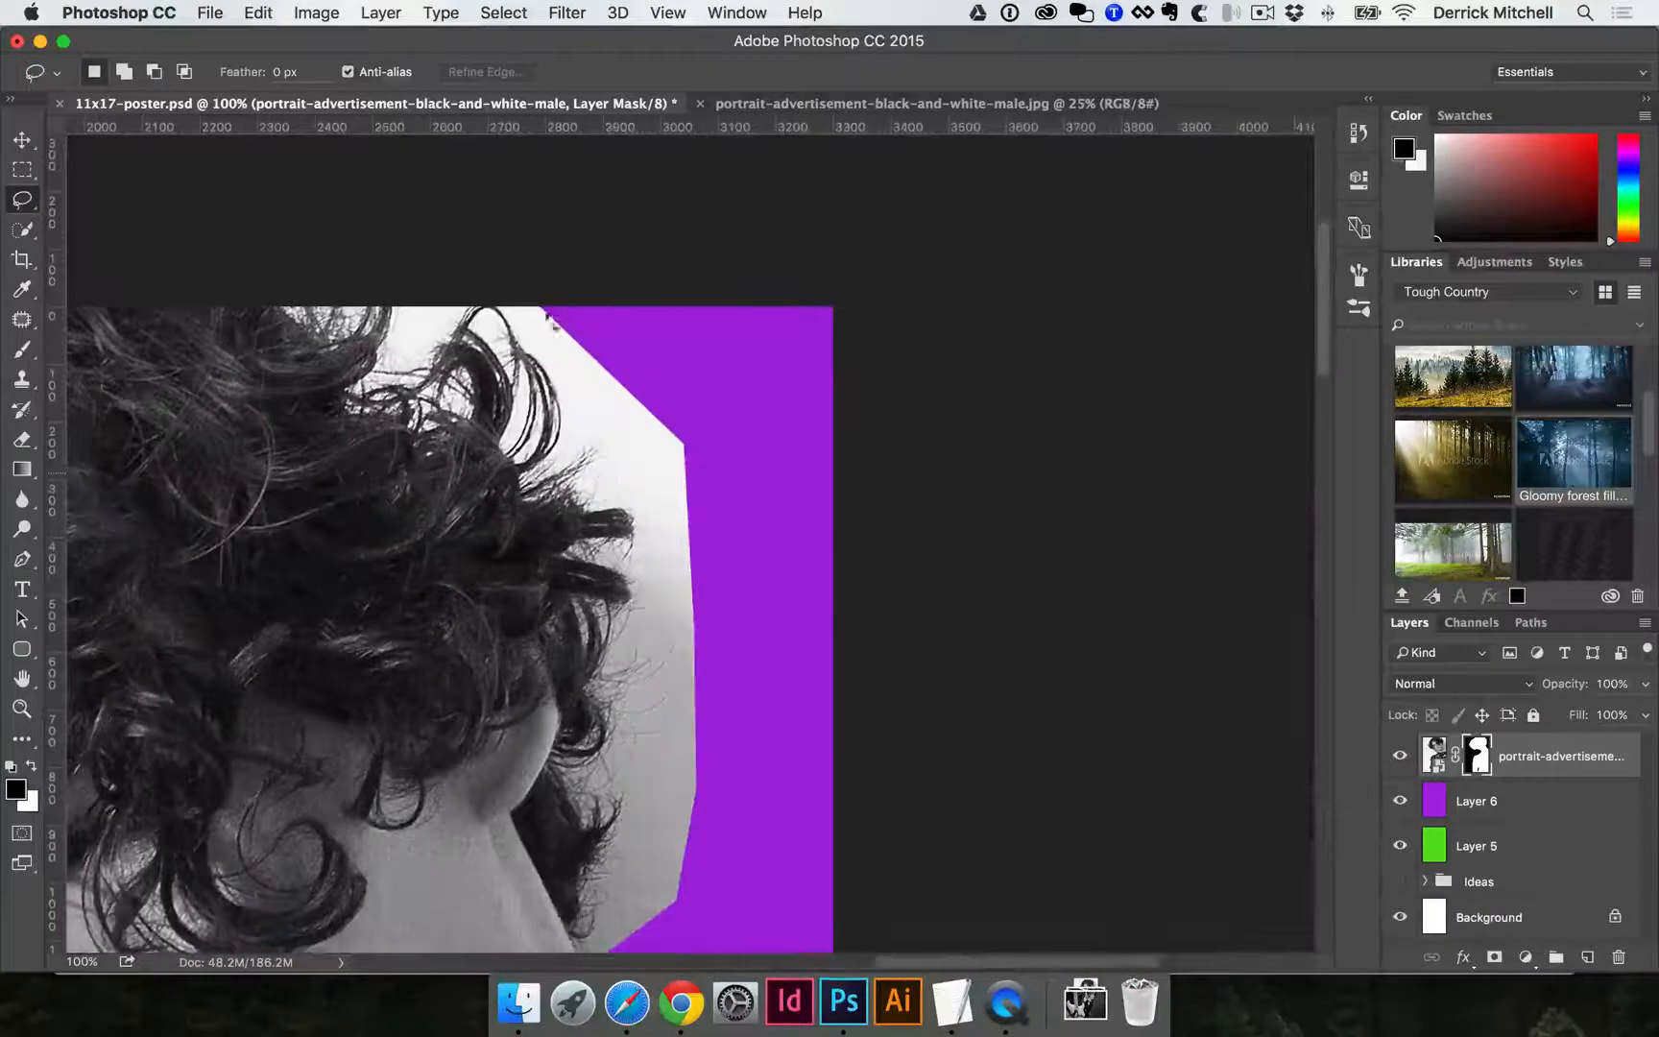
{"action": "mouse_move", "coordinate": [520, 310]}
{"action": "left_mouse_down"}
{"action": "mouse_move", "coordinate": [614, 432]}
{"action": "mouse_move", "coordinate": [651, 576]}
{"action": "mouse_move", "coordinate": [642, 693]}
{"action": "left_mouse_up"}
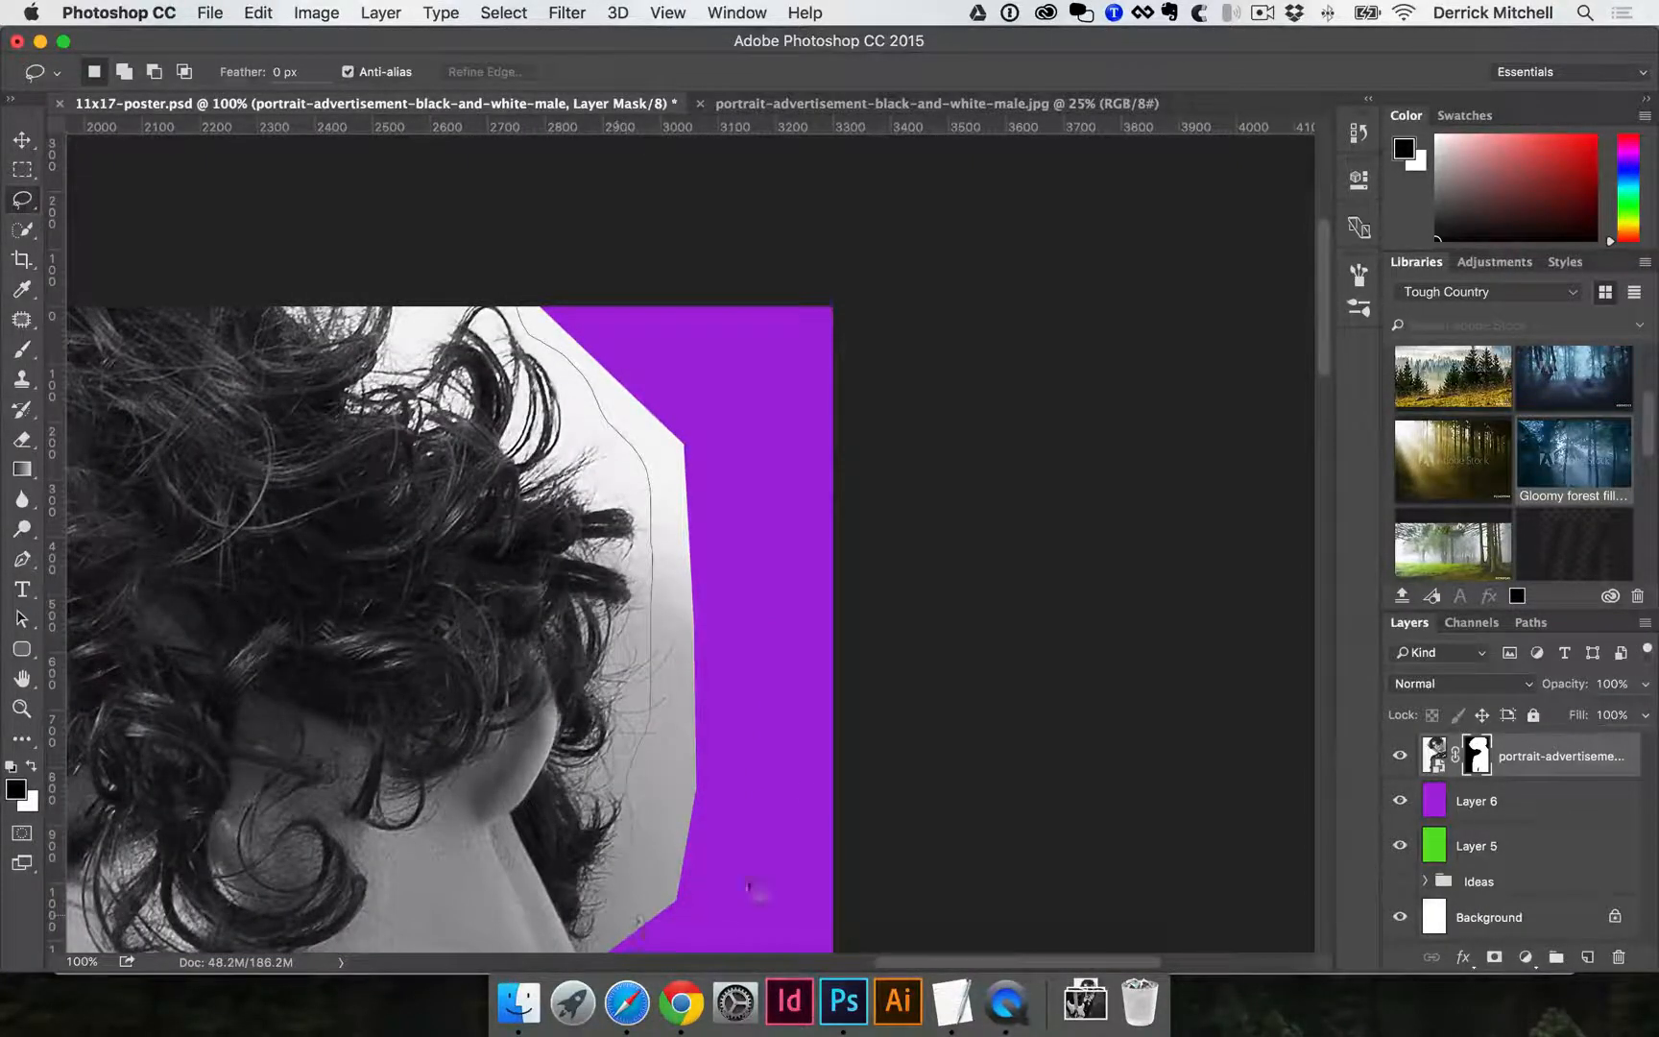
{"action": "left_click_drag", "start_coordinate": [710, 269], "coordinate": [692, 248]}
{"action": "key", "text": "alt+BackSpace"}
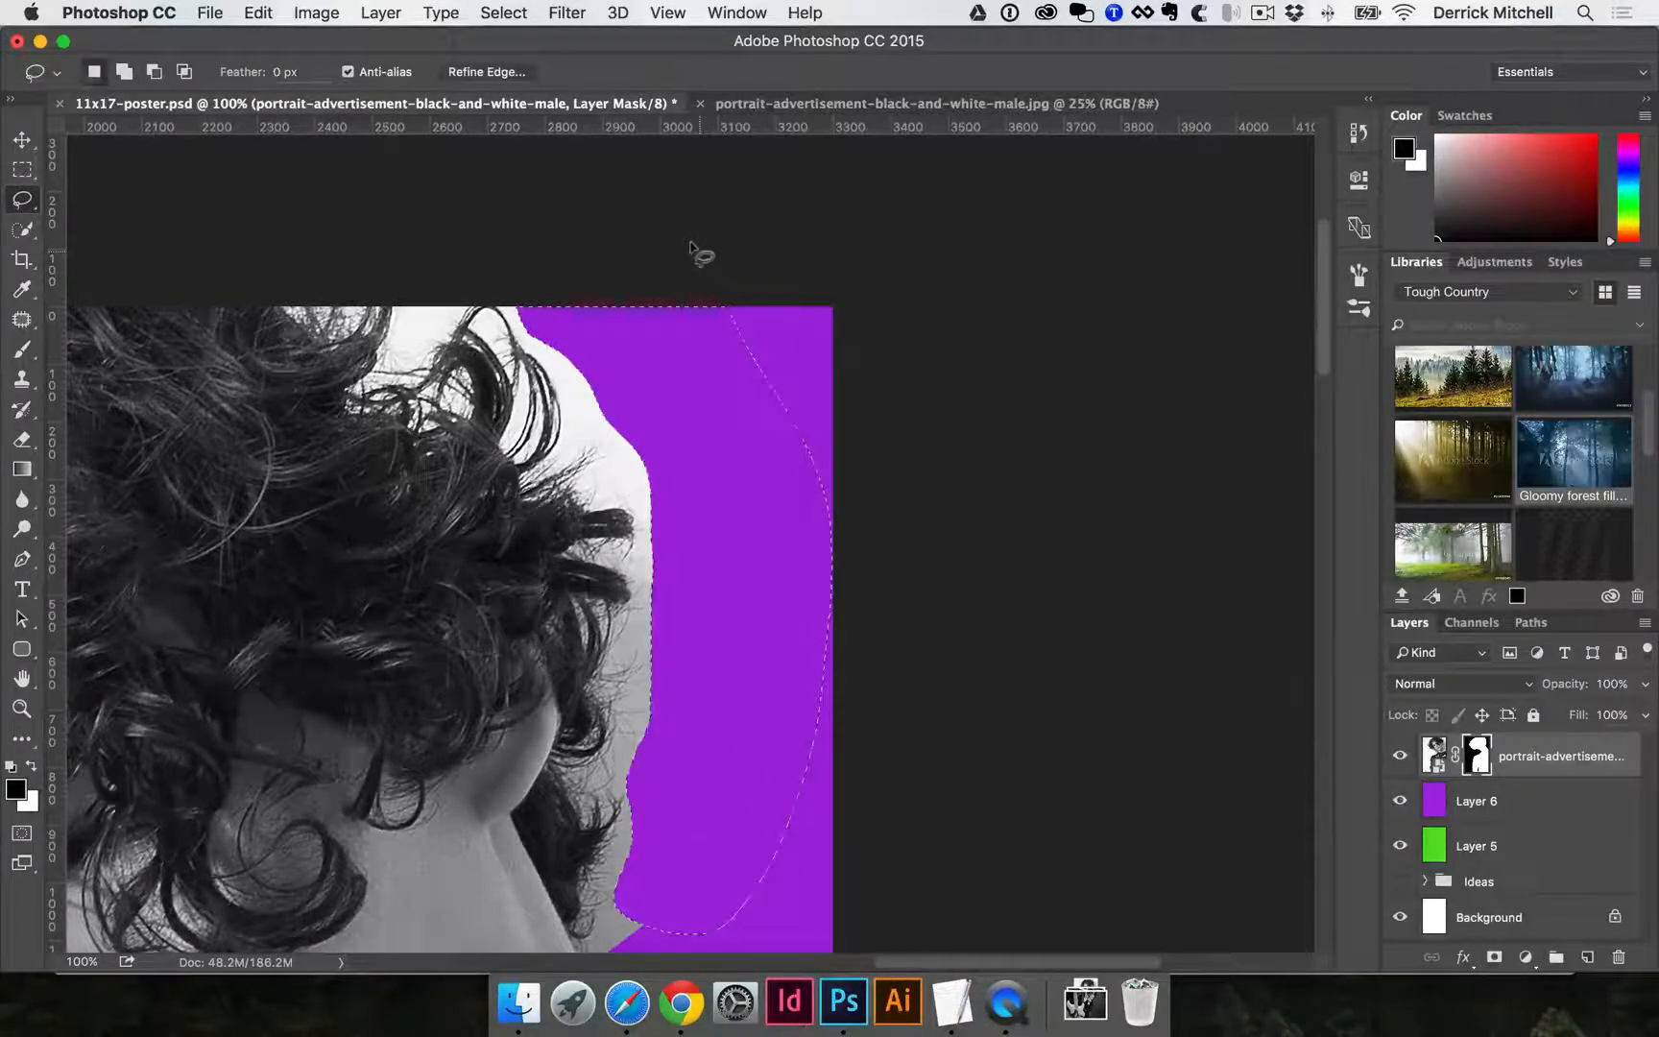
{"action": "key", "text": "super+d"}
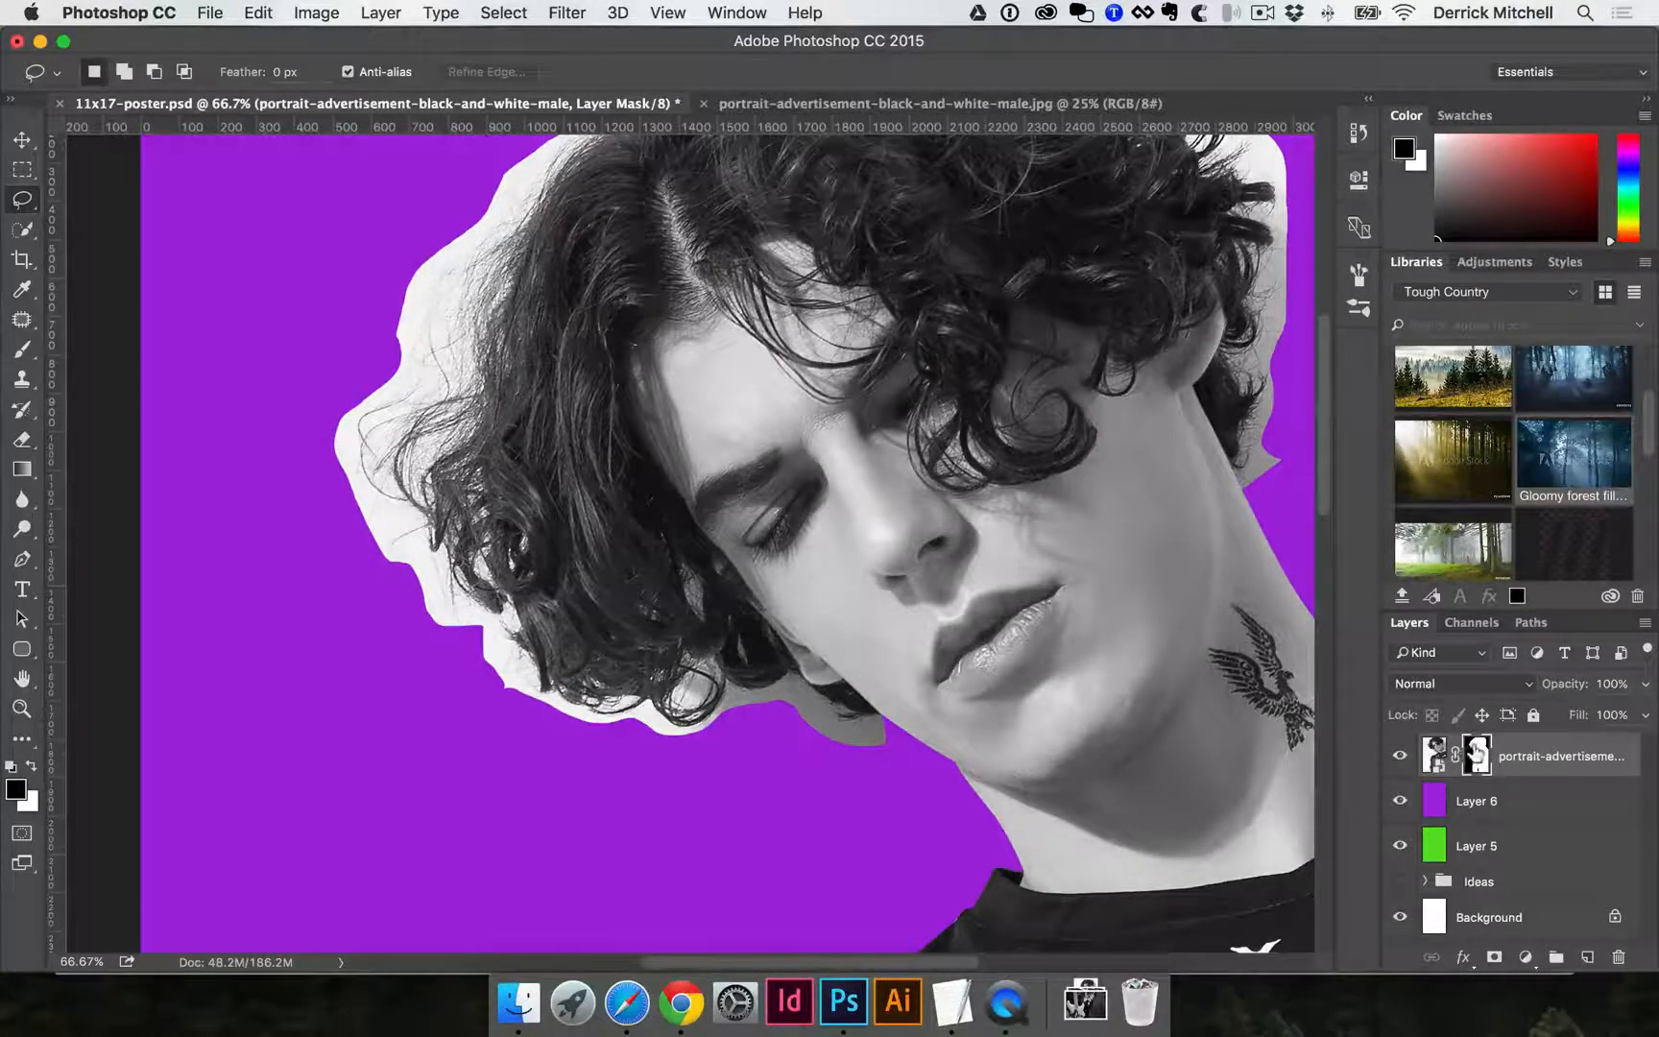
Load the portrait's layer mask and the portrait layer's own outline as selections, clearing each one.
{"action": "left_click", "coordinate": [1477, 756], "text": "super"}
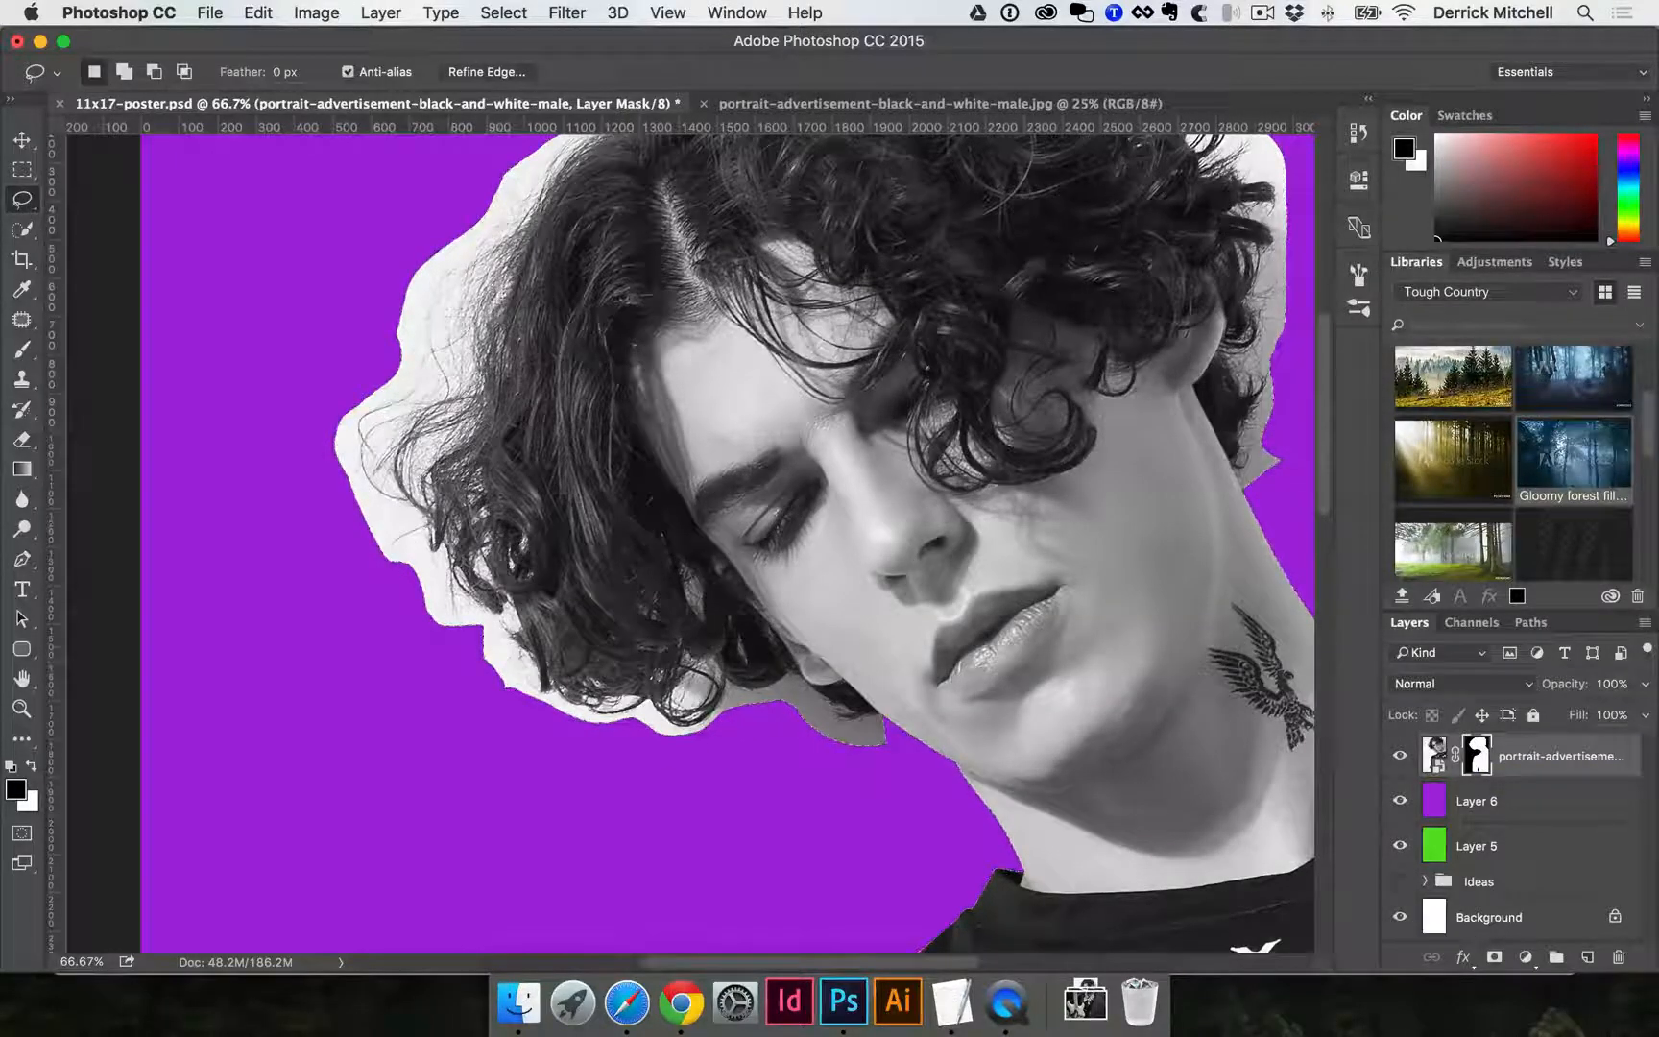
{"action": "key", "text": "super+d"}
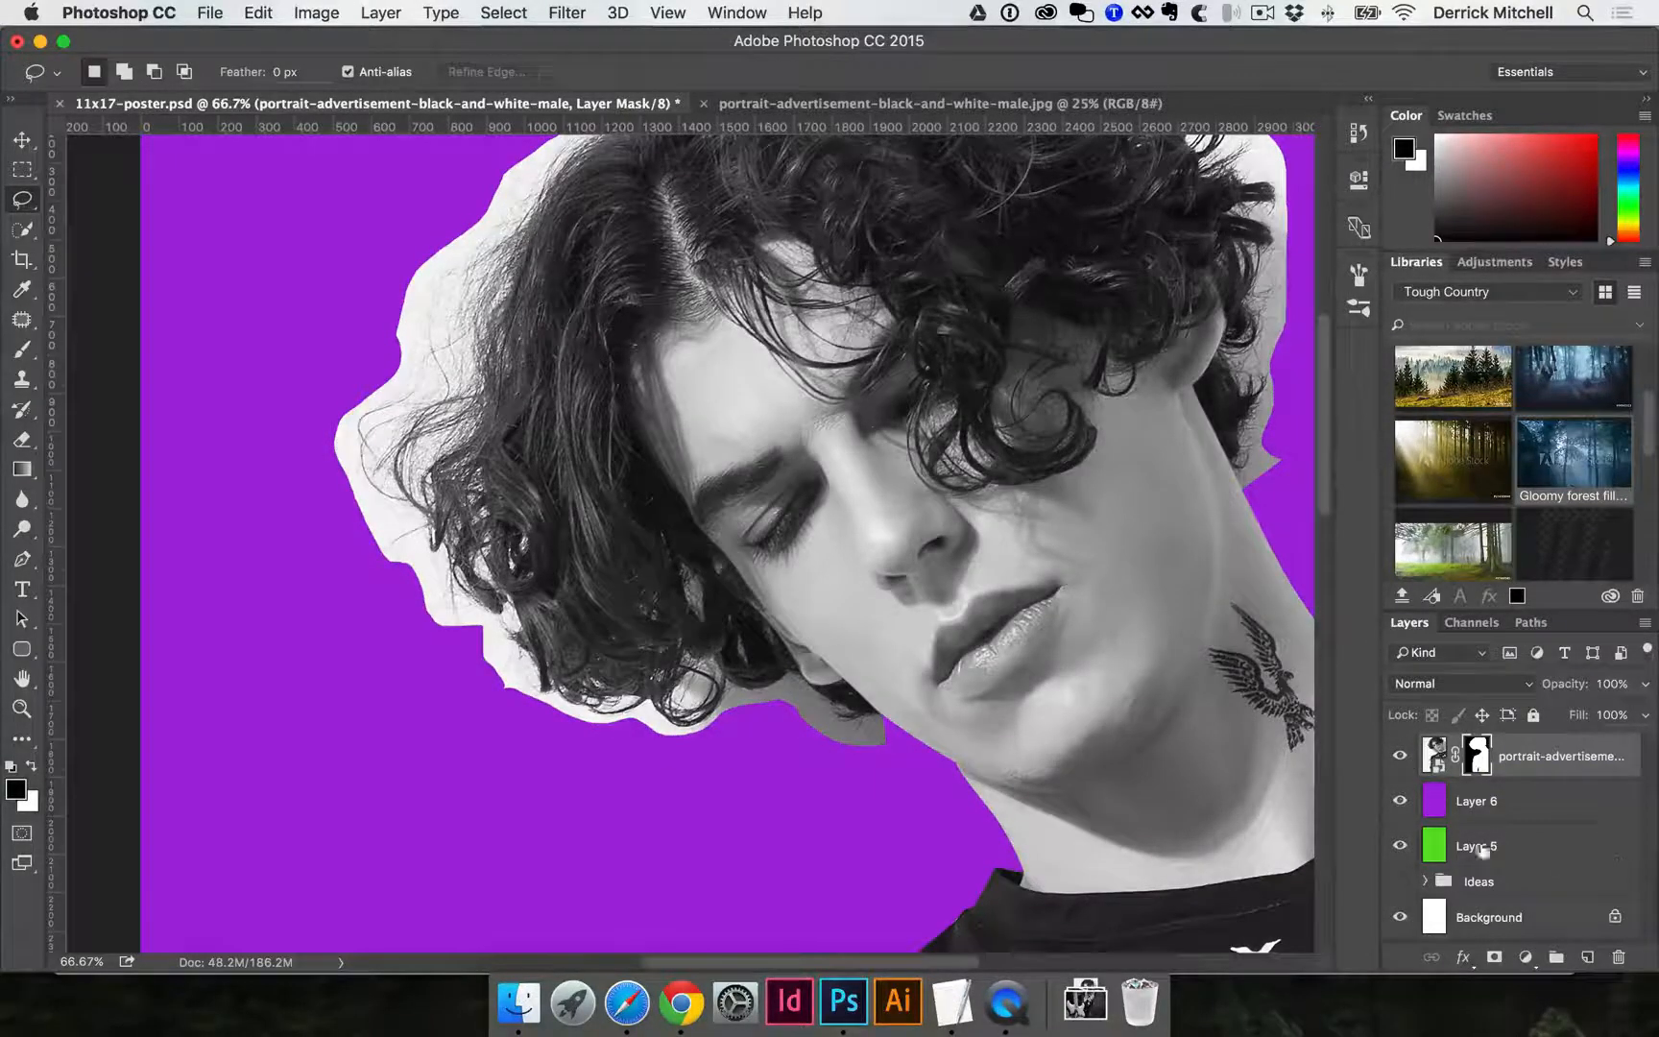
{"action": "left_click", "coordinate": [1429, 749], "text": "super"}
{"action": "key", "text": "super+d"}
Draw a black rectangle about 1209 by 884 px over the left-hand curls and move it slightly up.
{"action": "key", "text": "u"}
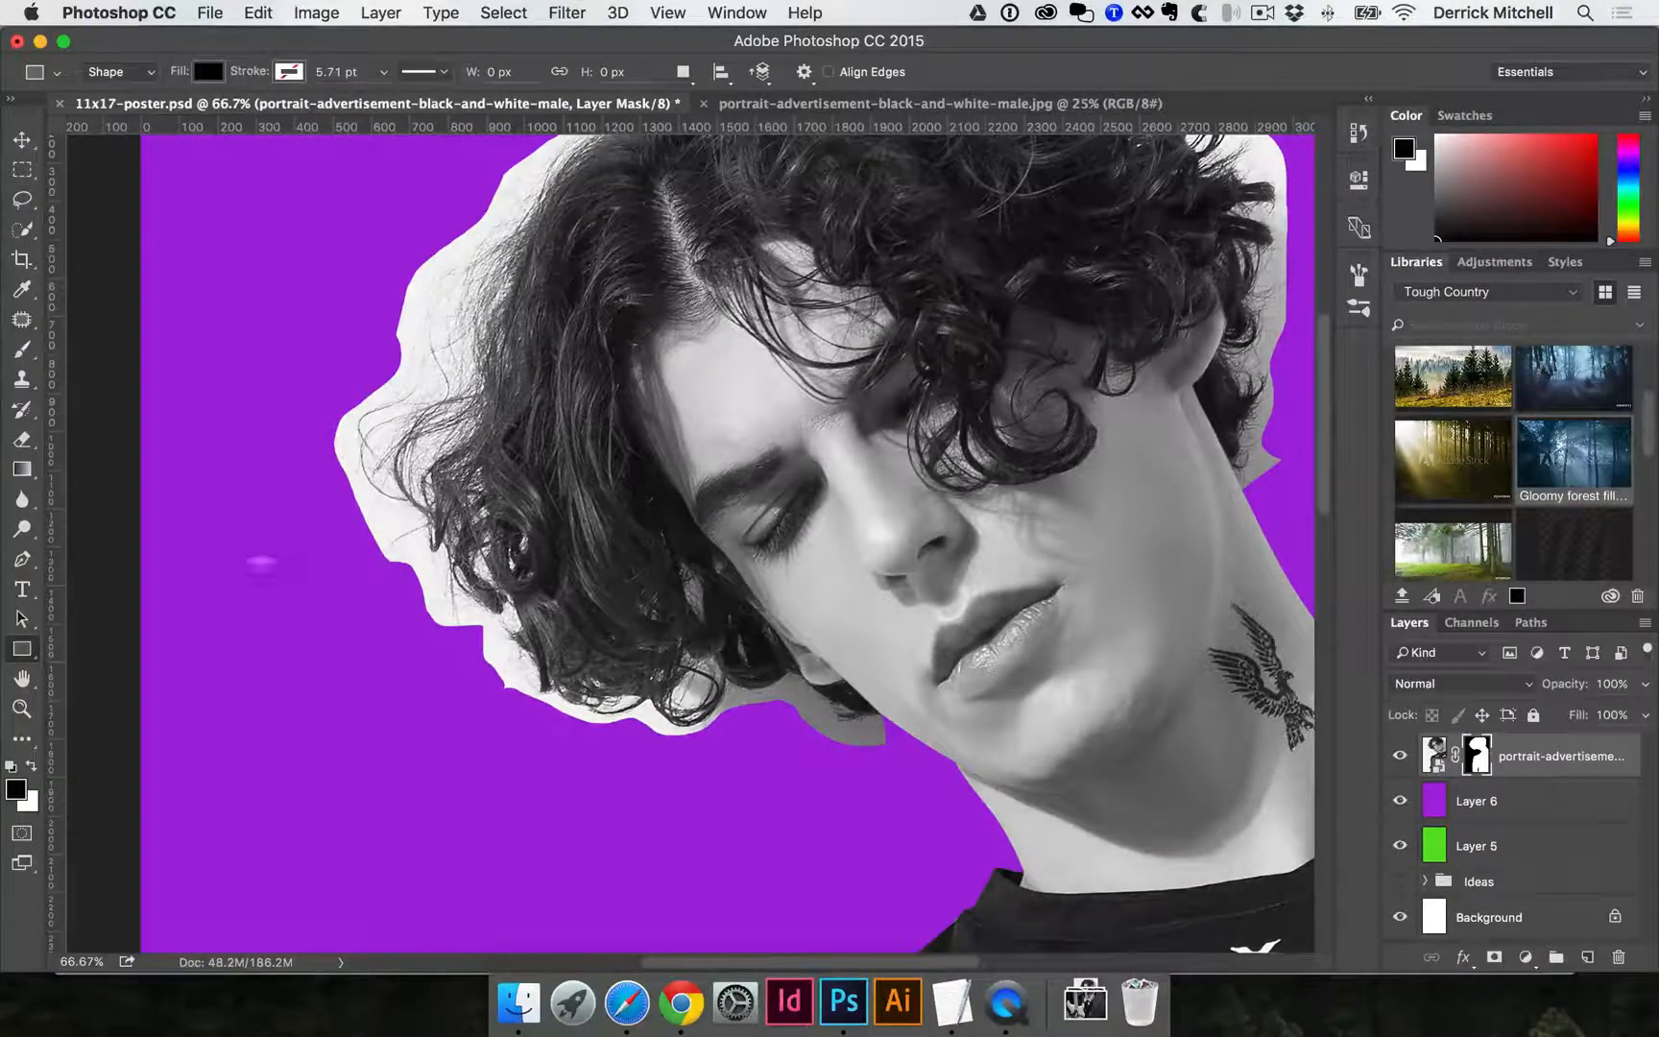
{"action": "left_click_drag", "start_coordinate": [265, 563], "coordinate": [730, 902]}
{"action": "key", "text": "v"}
{"action": "left_click_drag", "start_coordinate": [638, 752], "coordinate": [632, 665]}
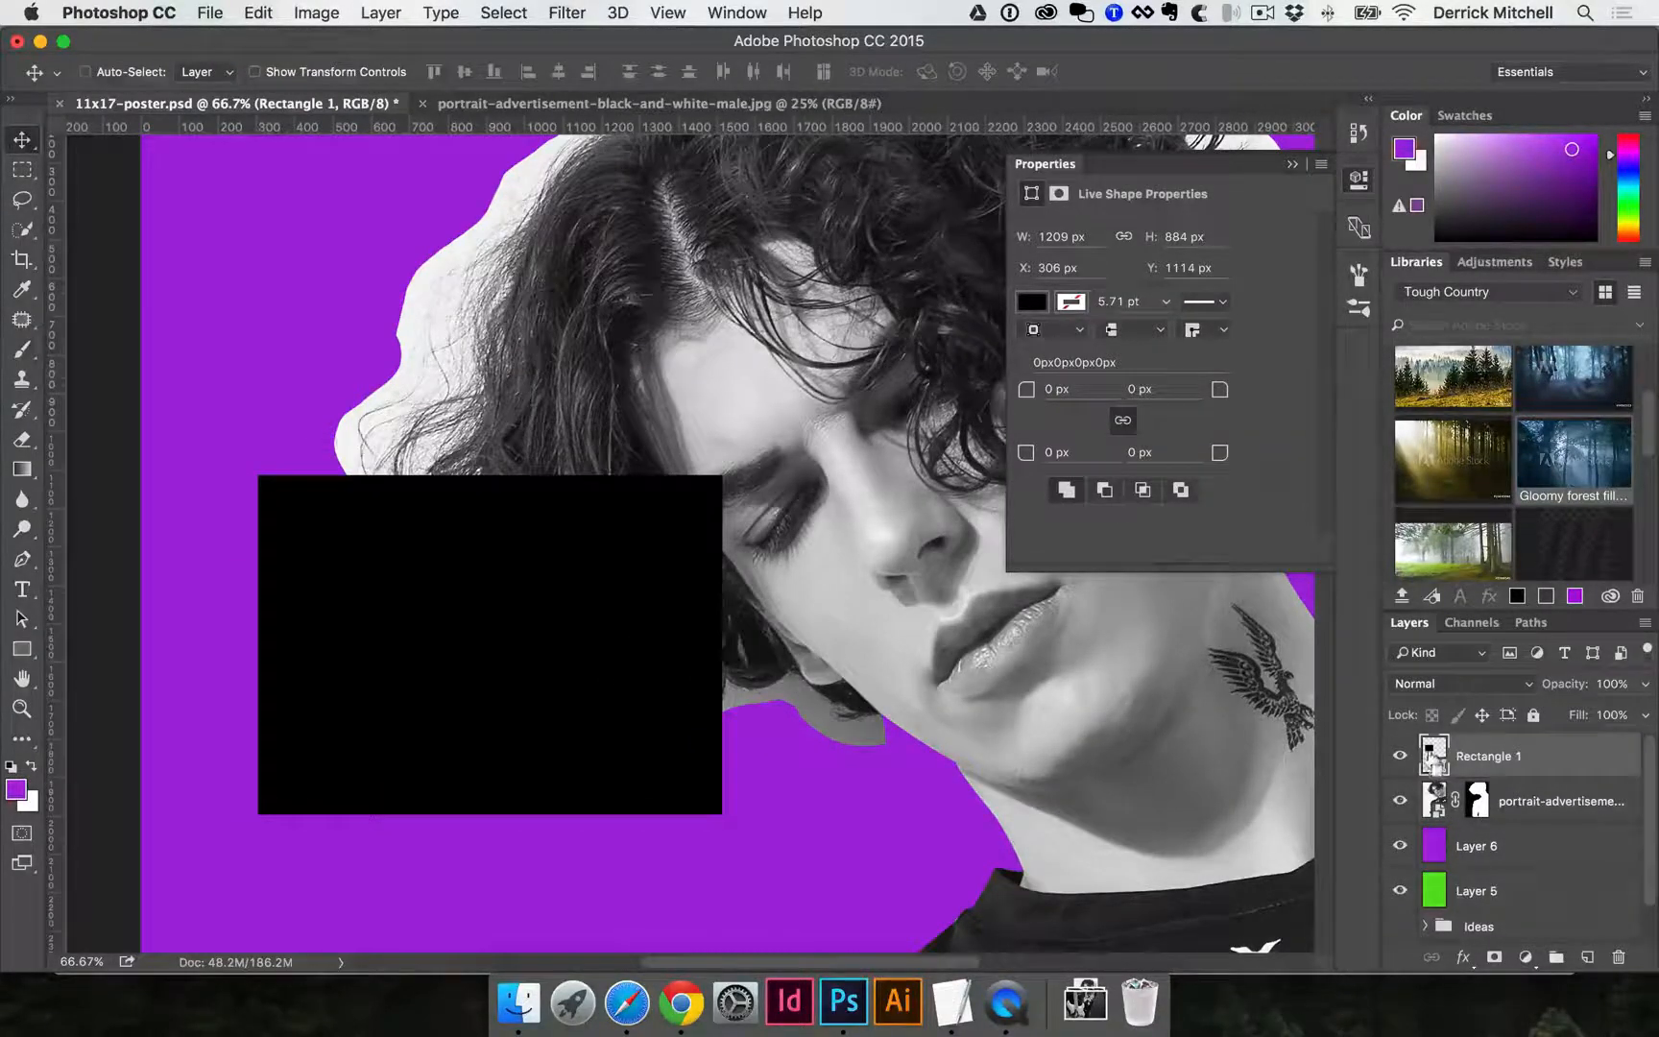
Load the black rectangle's outline as a selection, clear it, and delete the rectangle layer.
{"action": "left_click", "coordinate": [1433, 758], "text": "super"}
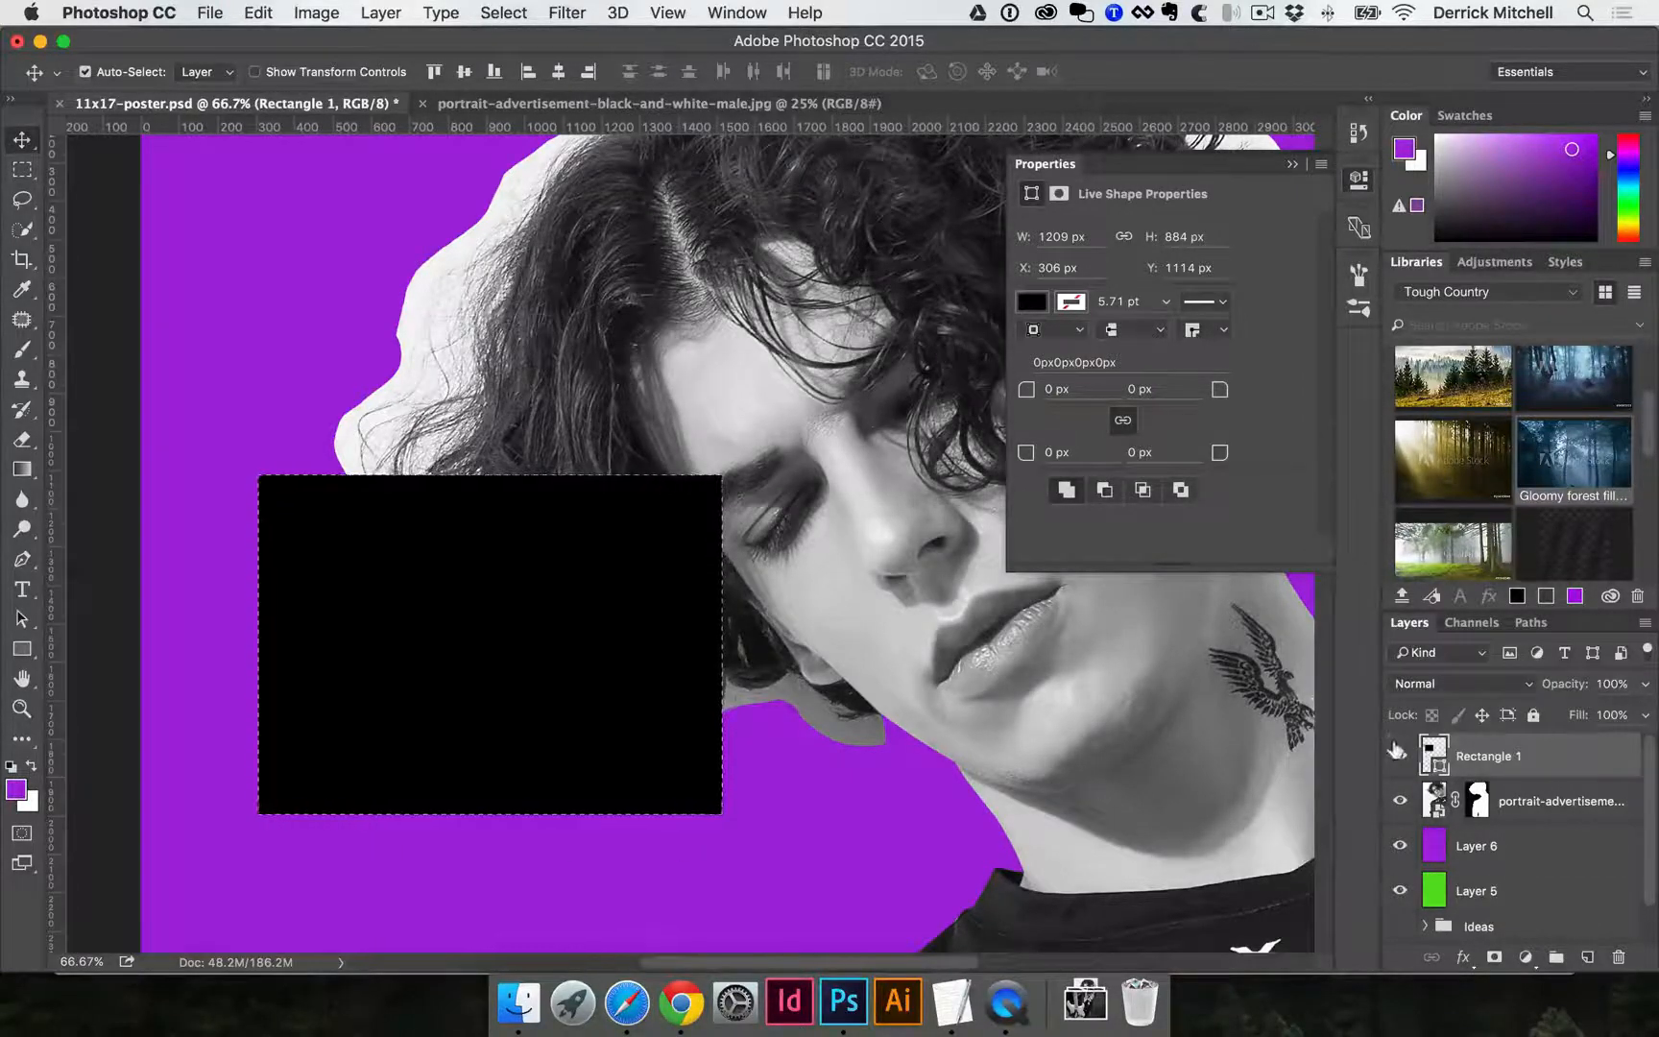
{"action": "key", "text": "super+d"}
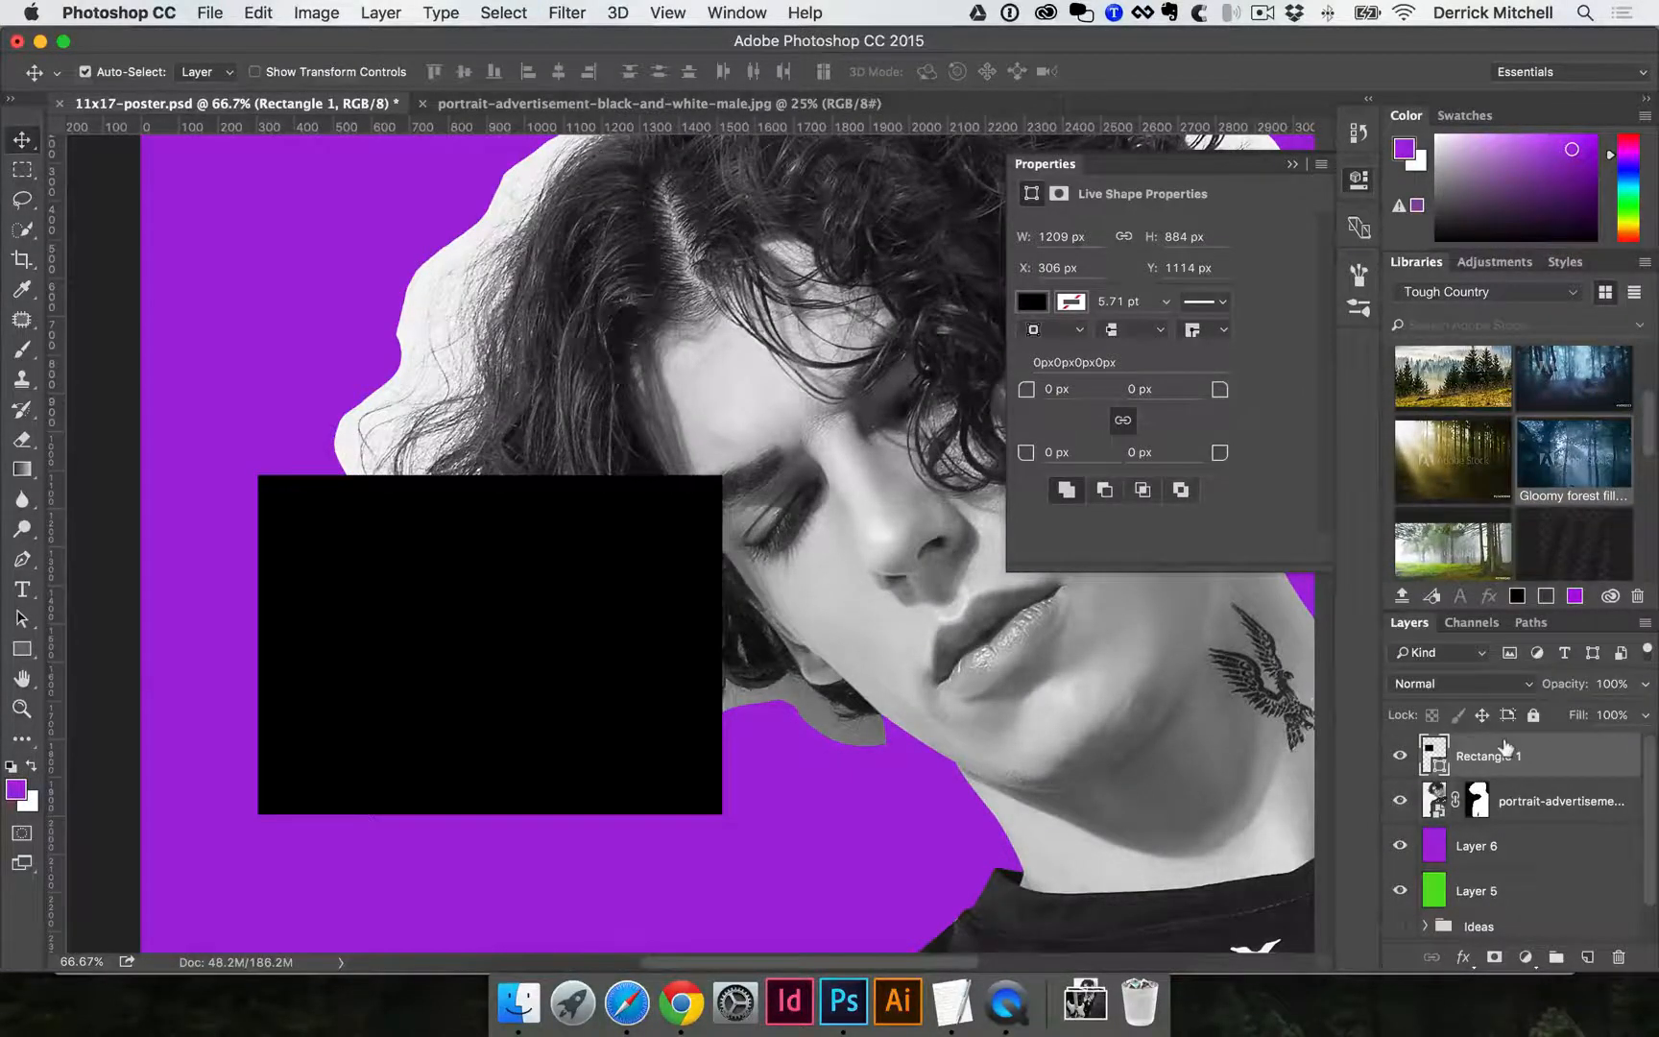
{"action": "key", "text": "Delete"}
Load the portrait's layer mask as a selection and open Refine Edge for it, keeping the dialog clear of the layer list.
{"action": "left_click", "coordinate": [1477, 755]}
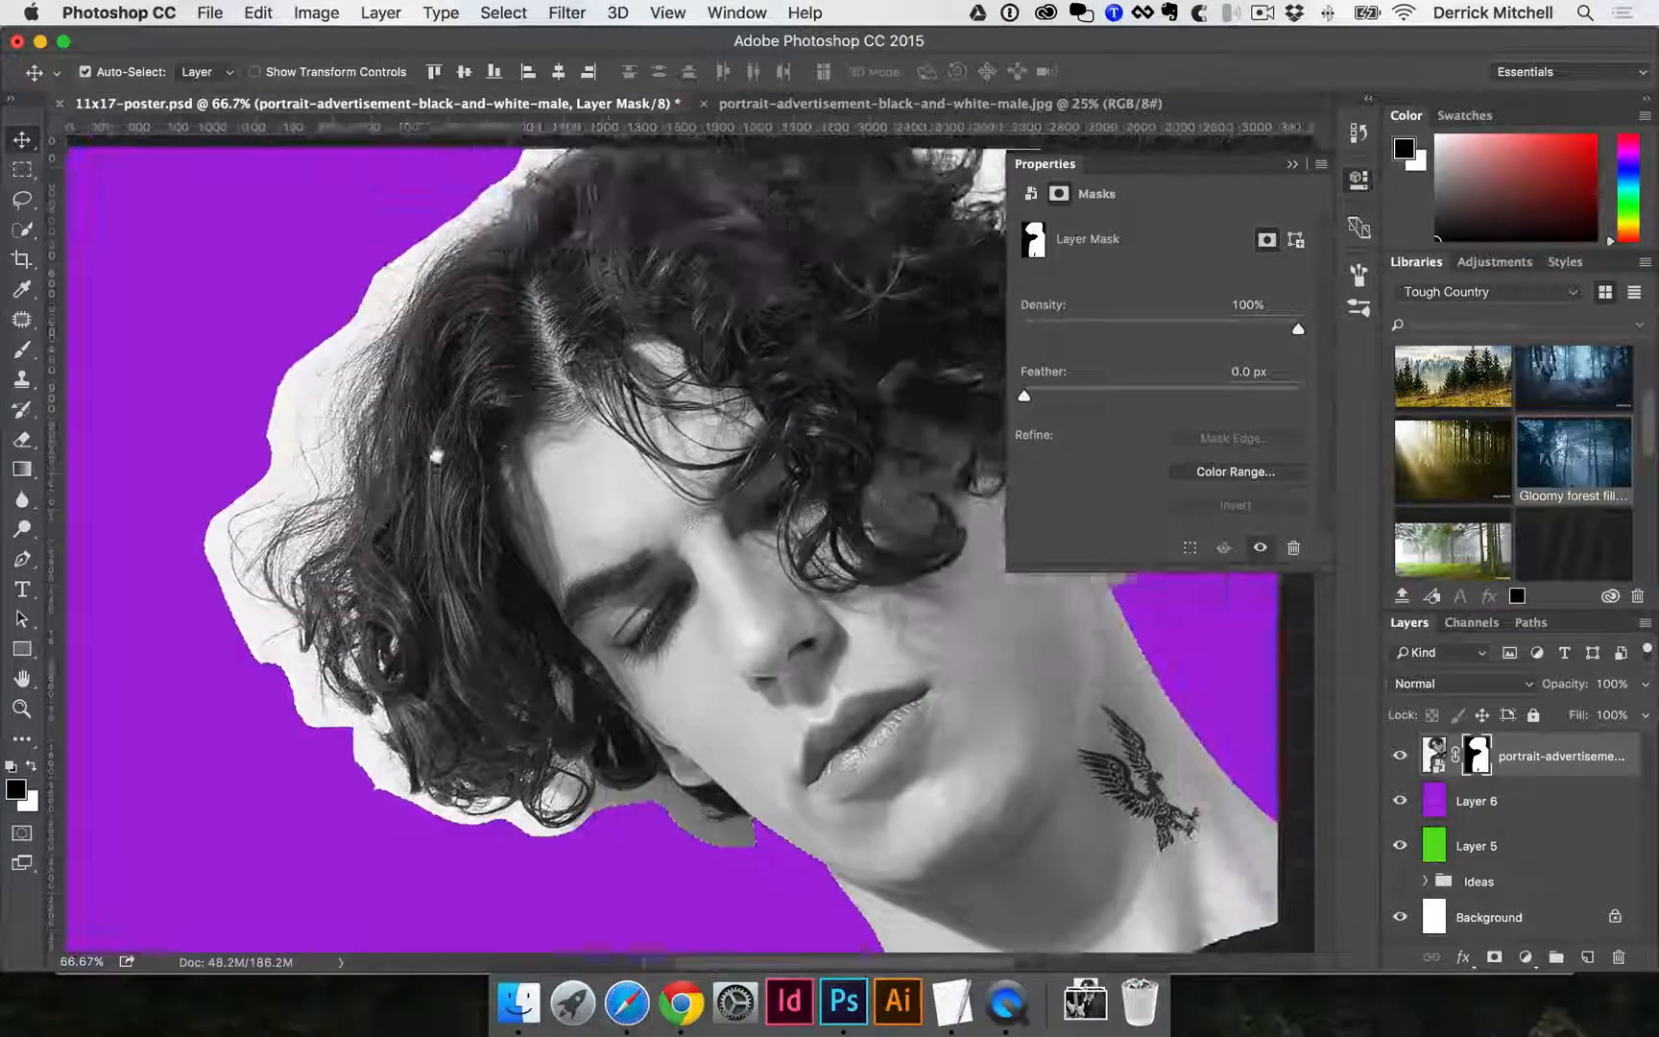
{"action": "scroll", "coordinate": [437, 456], "scroll_direction": "right", "scroll_amount": 10}
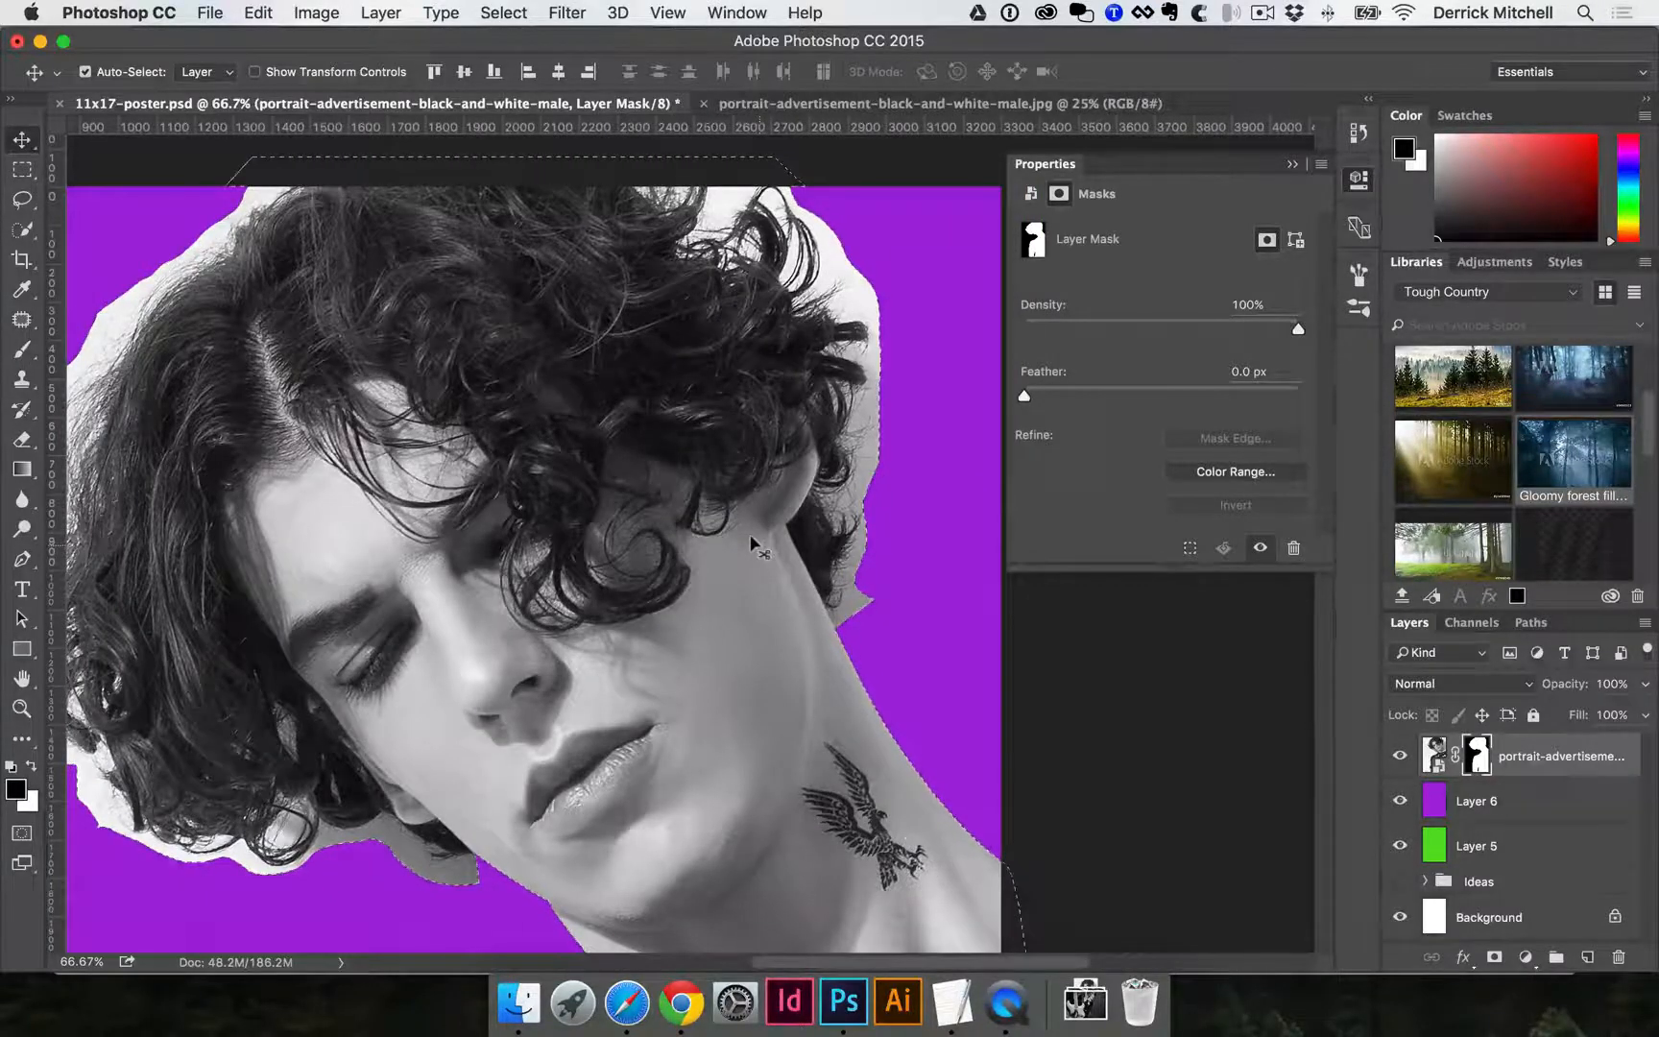
{"action": "key", "text": "m"}
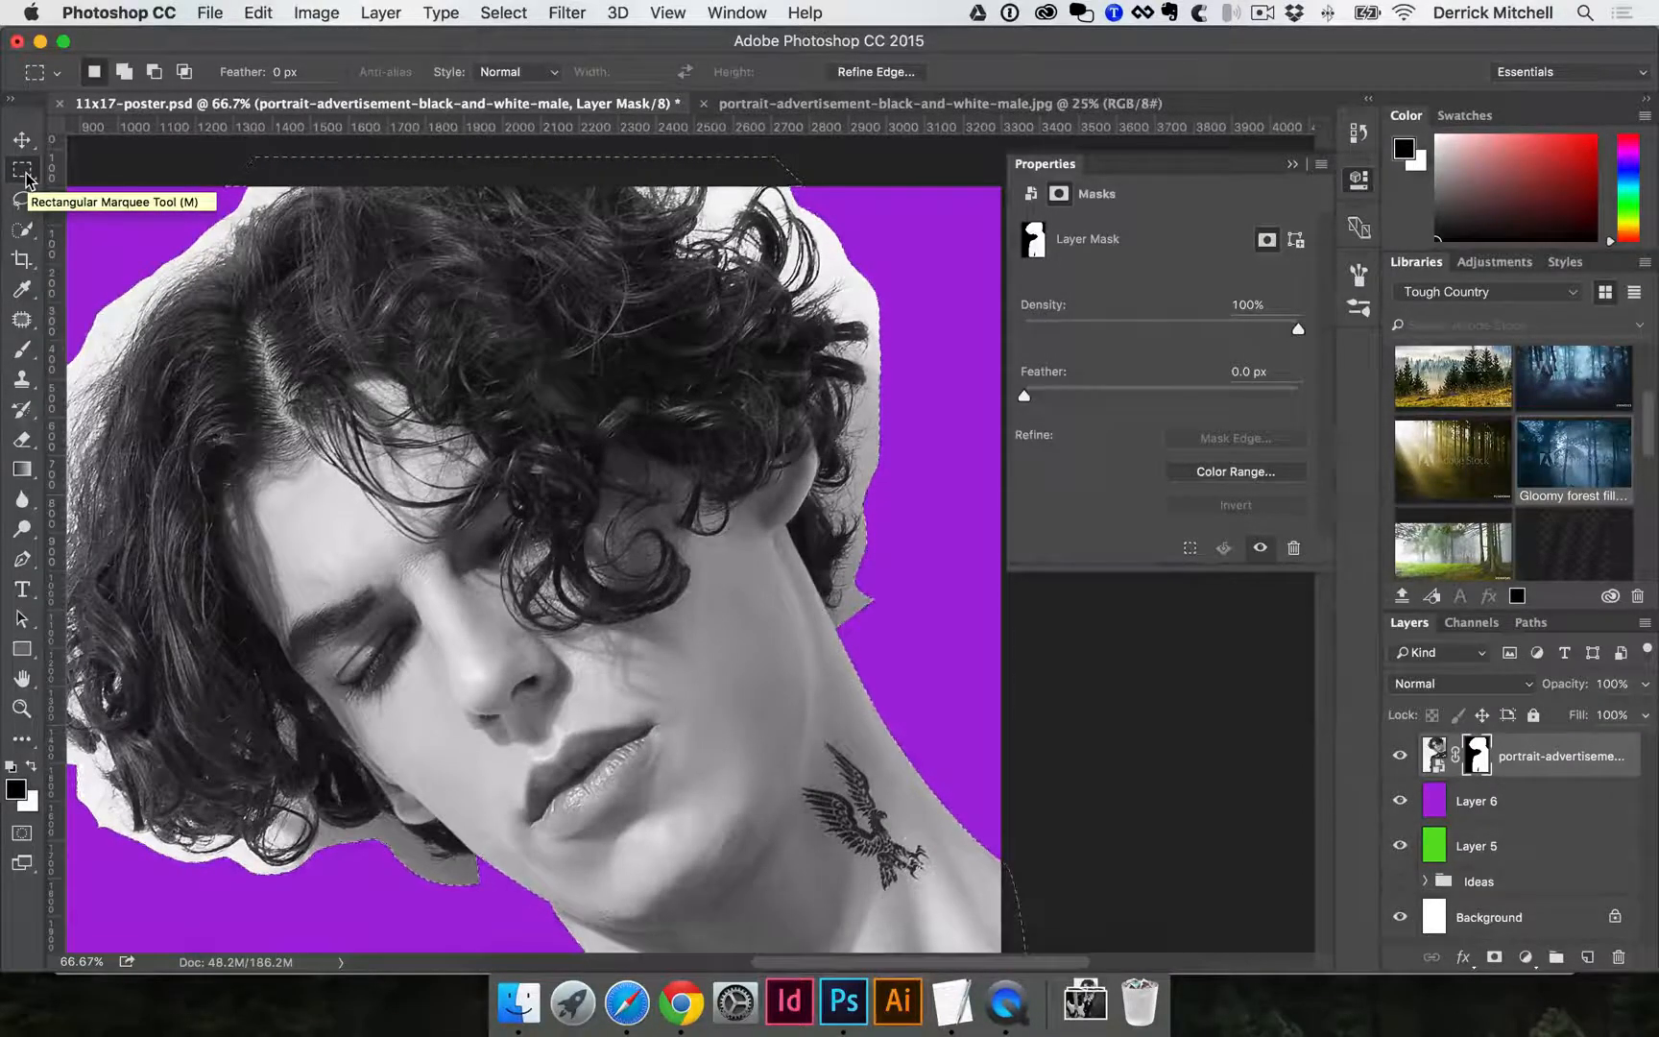
{"action": "key", "text": "p"}
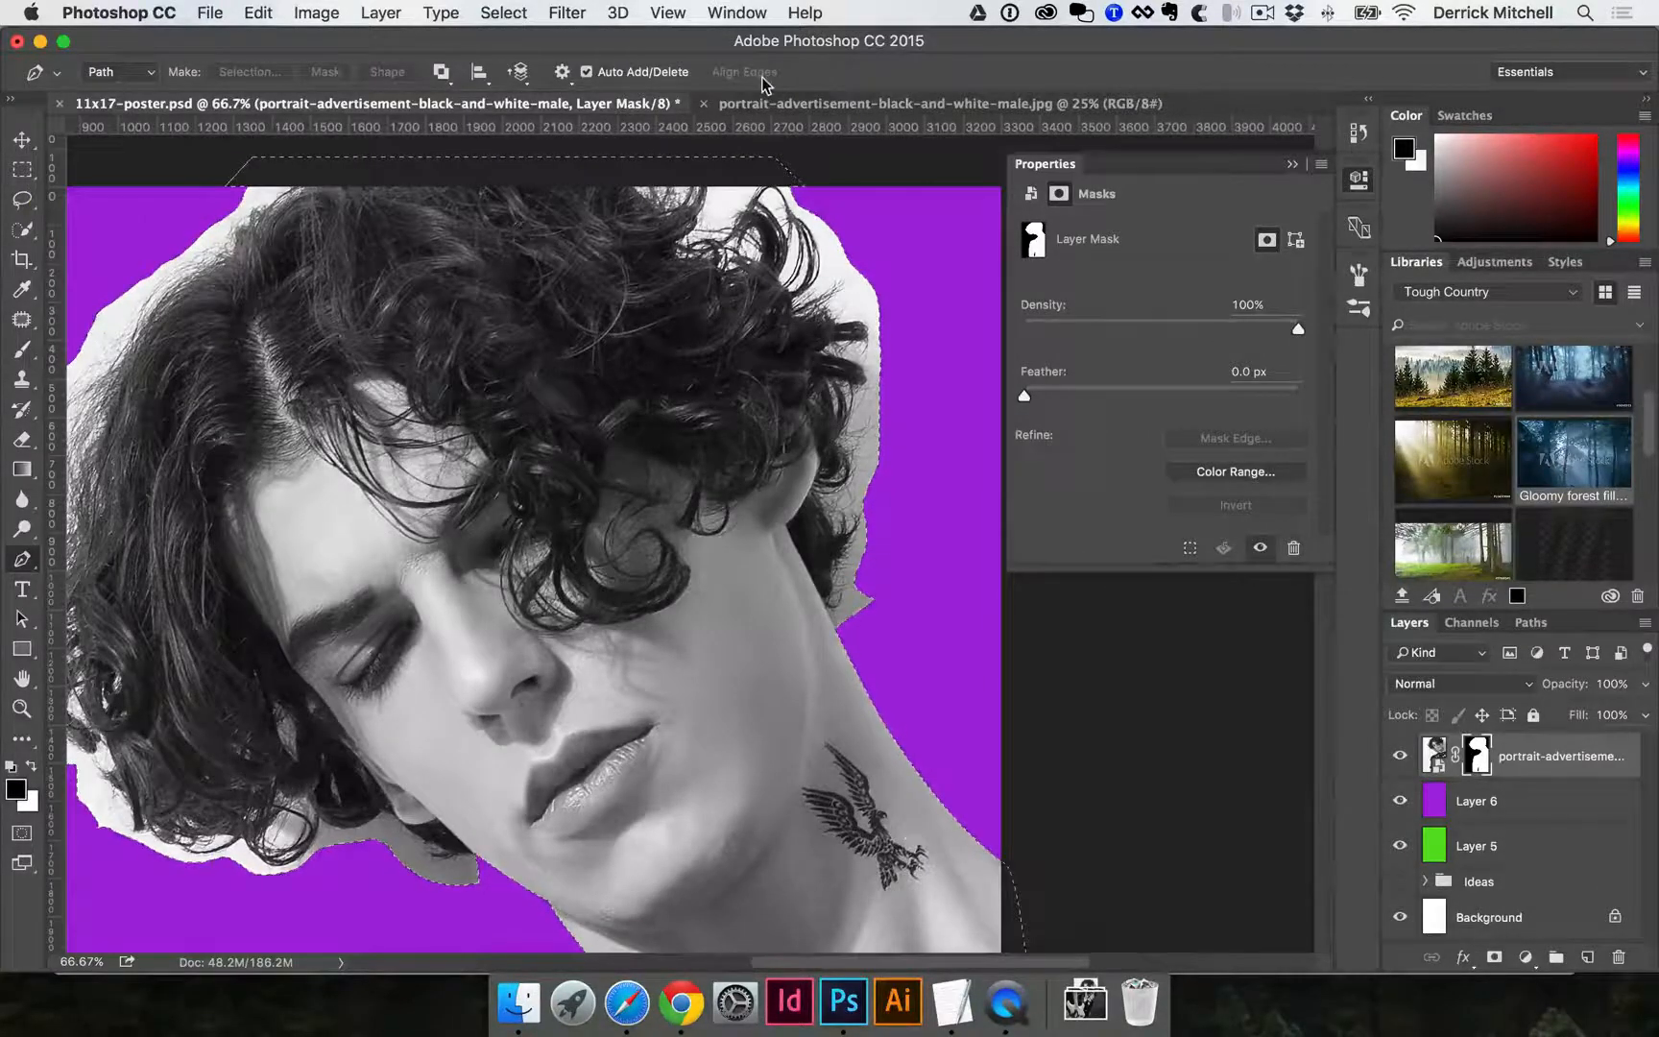
{"action": "key", "text": "m"}
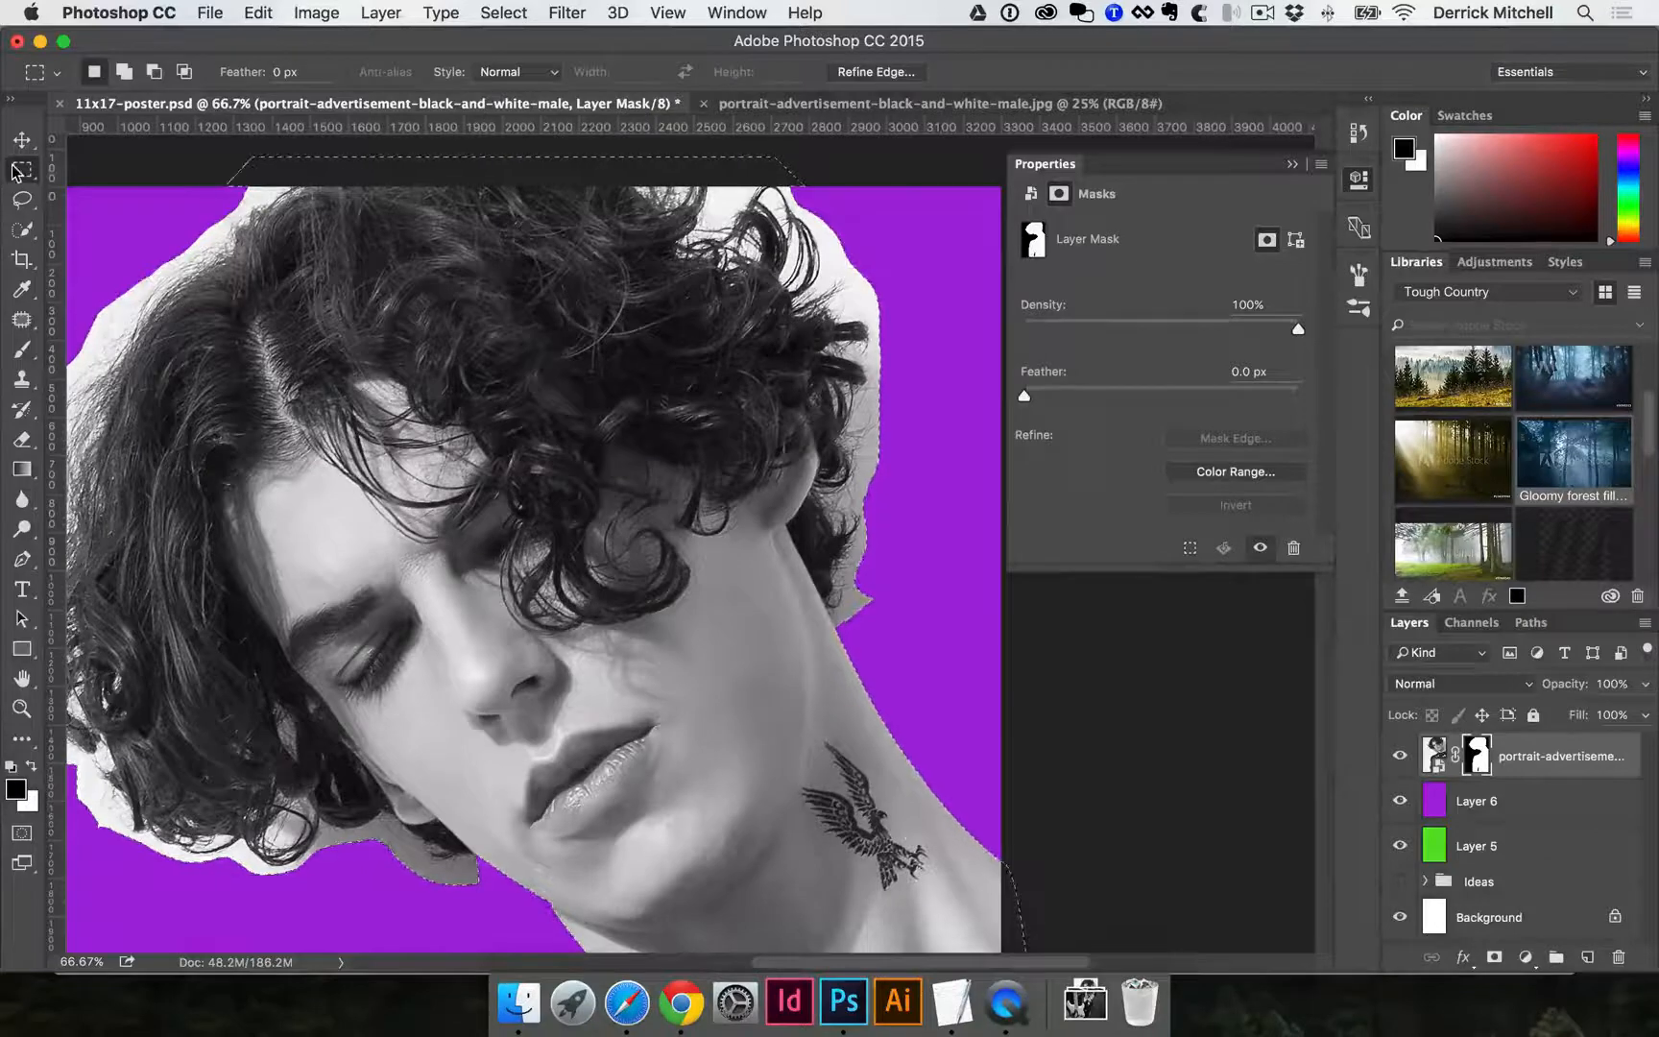
{"action": "key", "text": "l"}
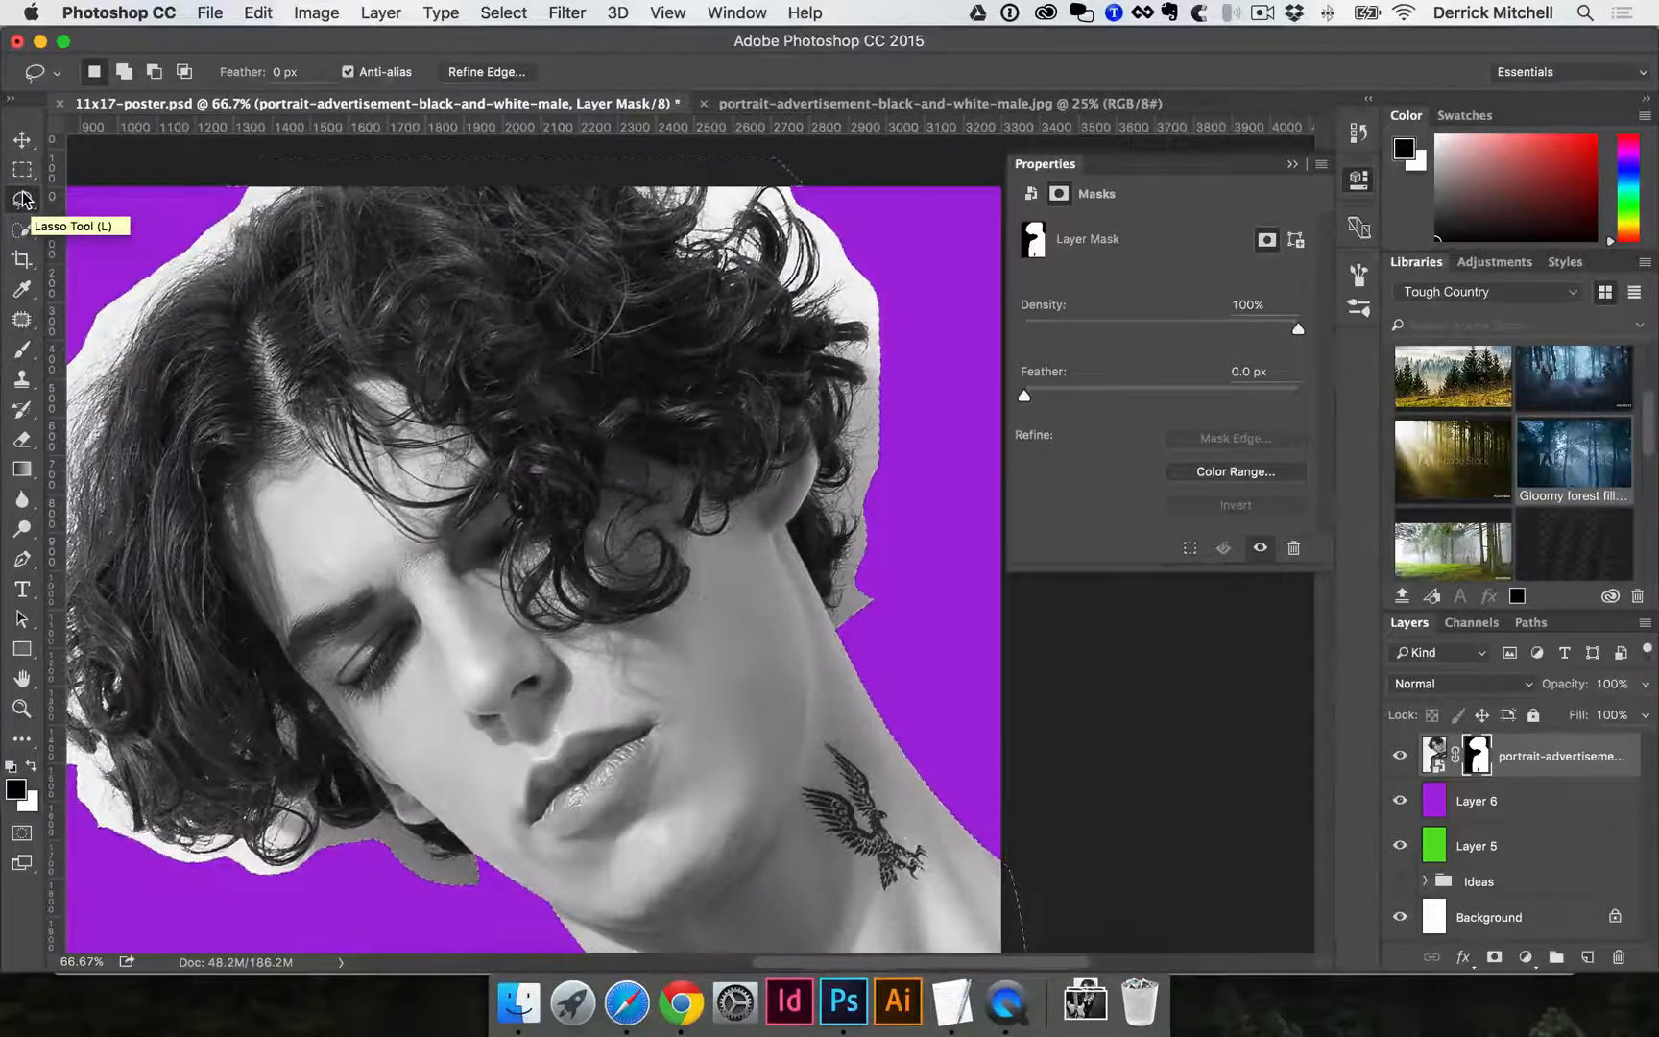
{"action": "key", "text": "m"}
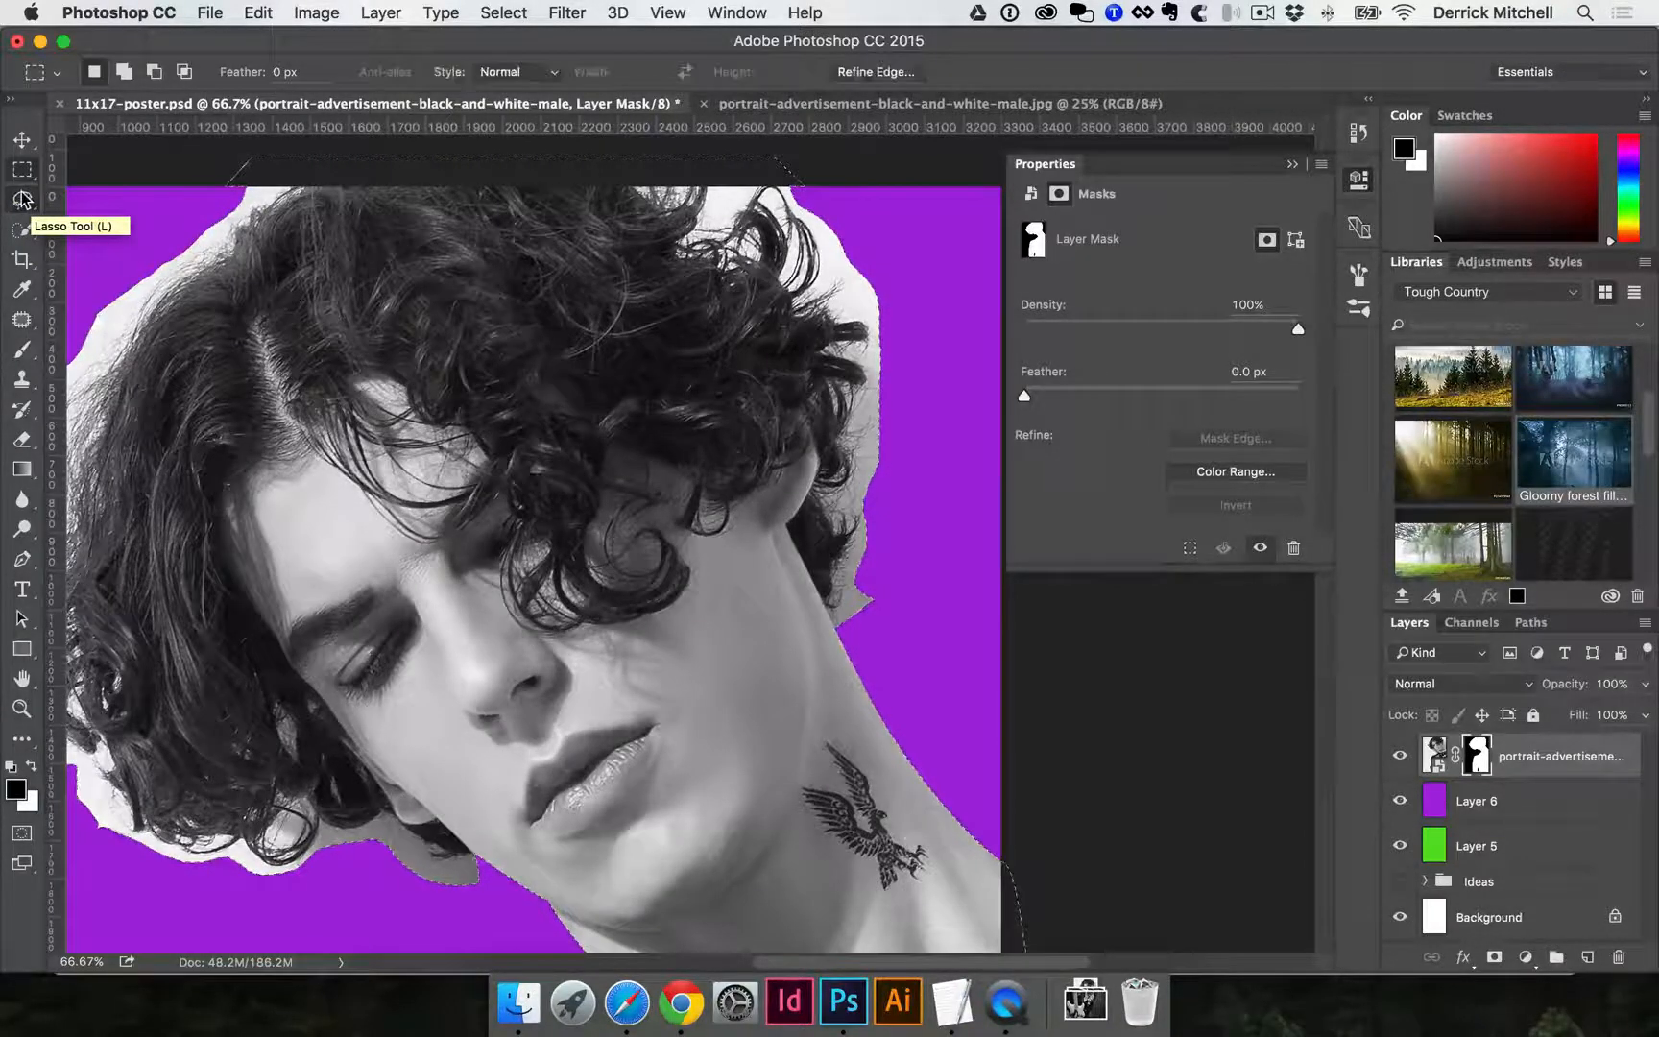
{"action": "left_click", "coordinate": [876, 79]}
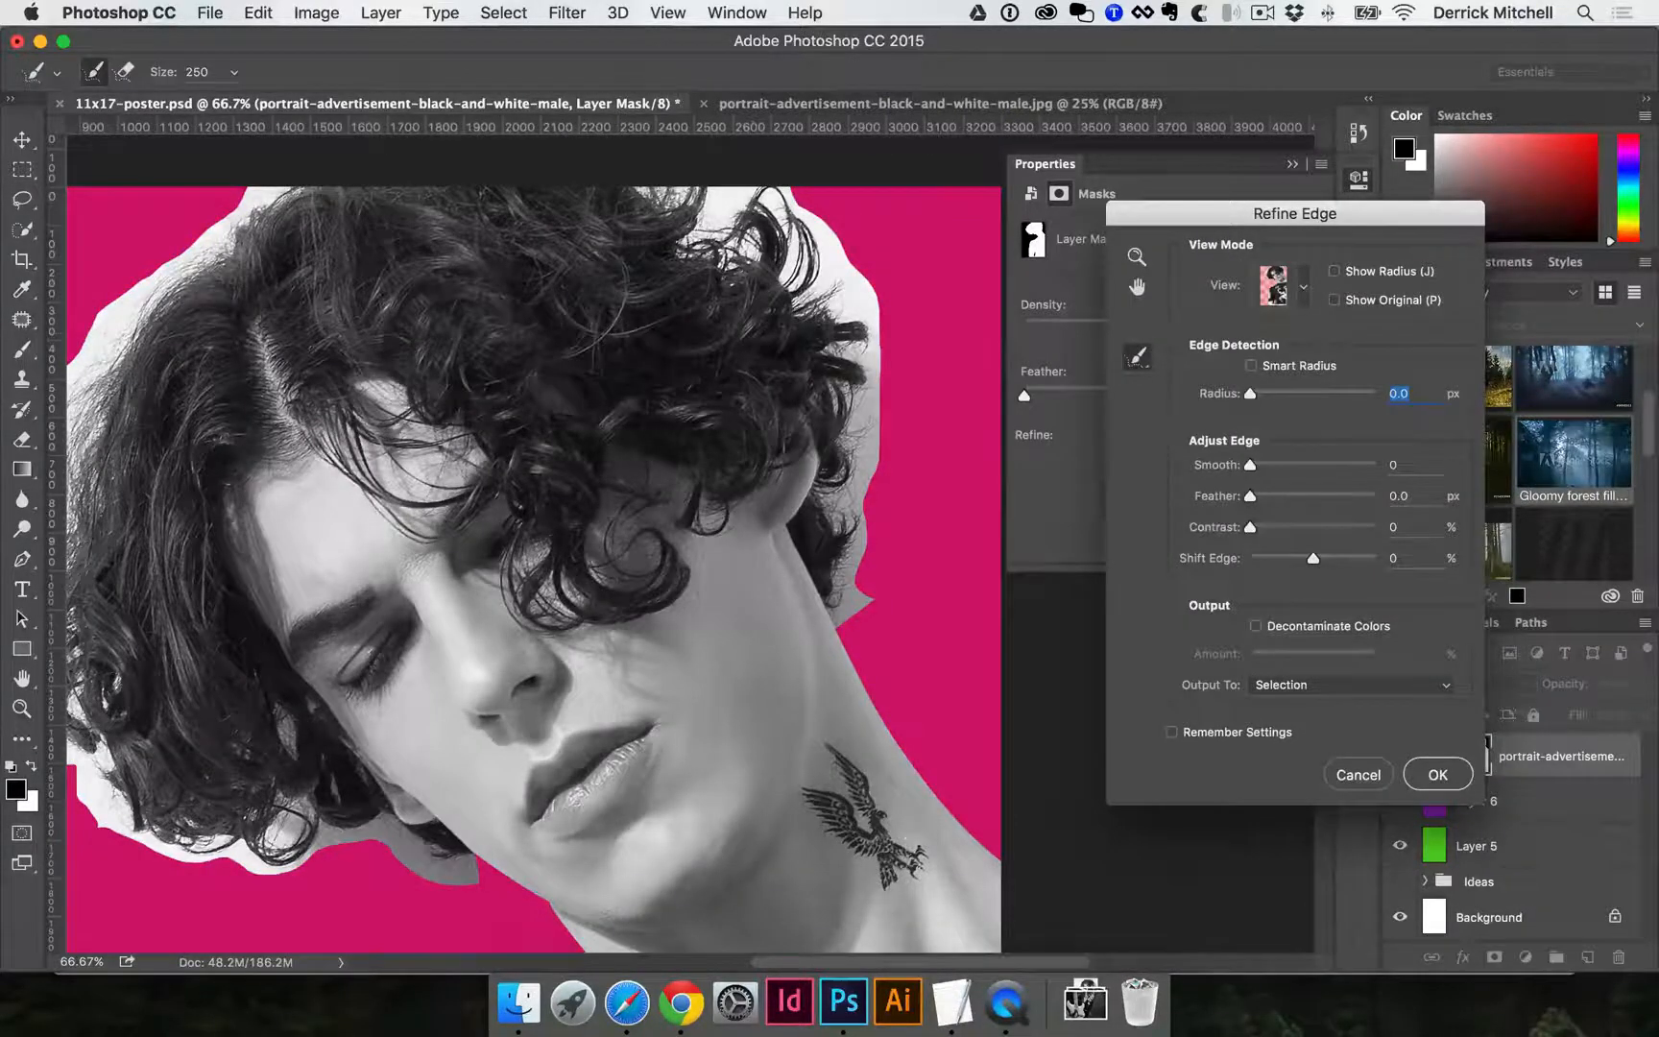
{"action": "left_click_drag", "start_coordinate": [1196, 218], "coordinate": [1042, 211]}
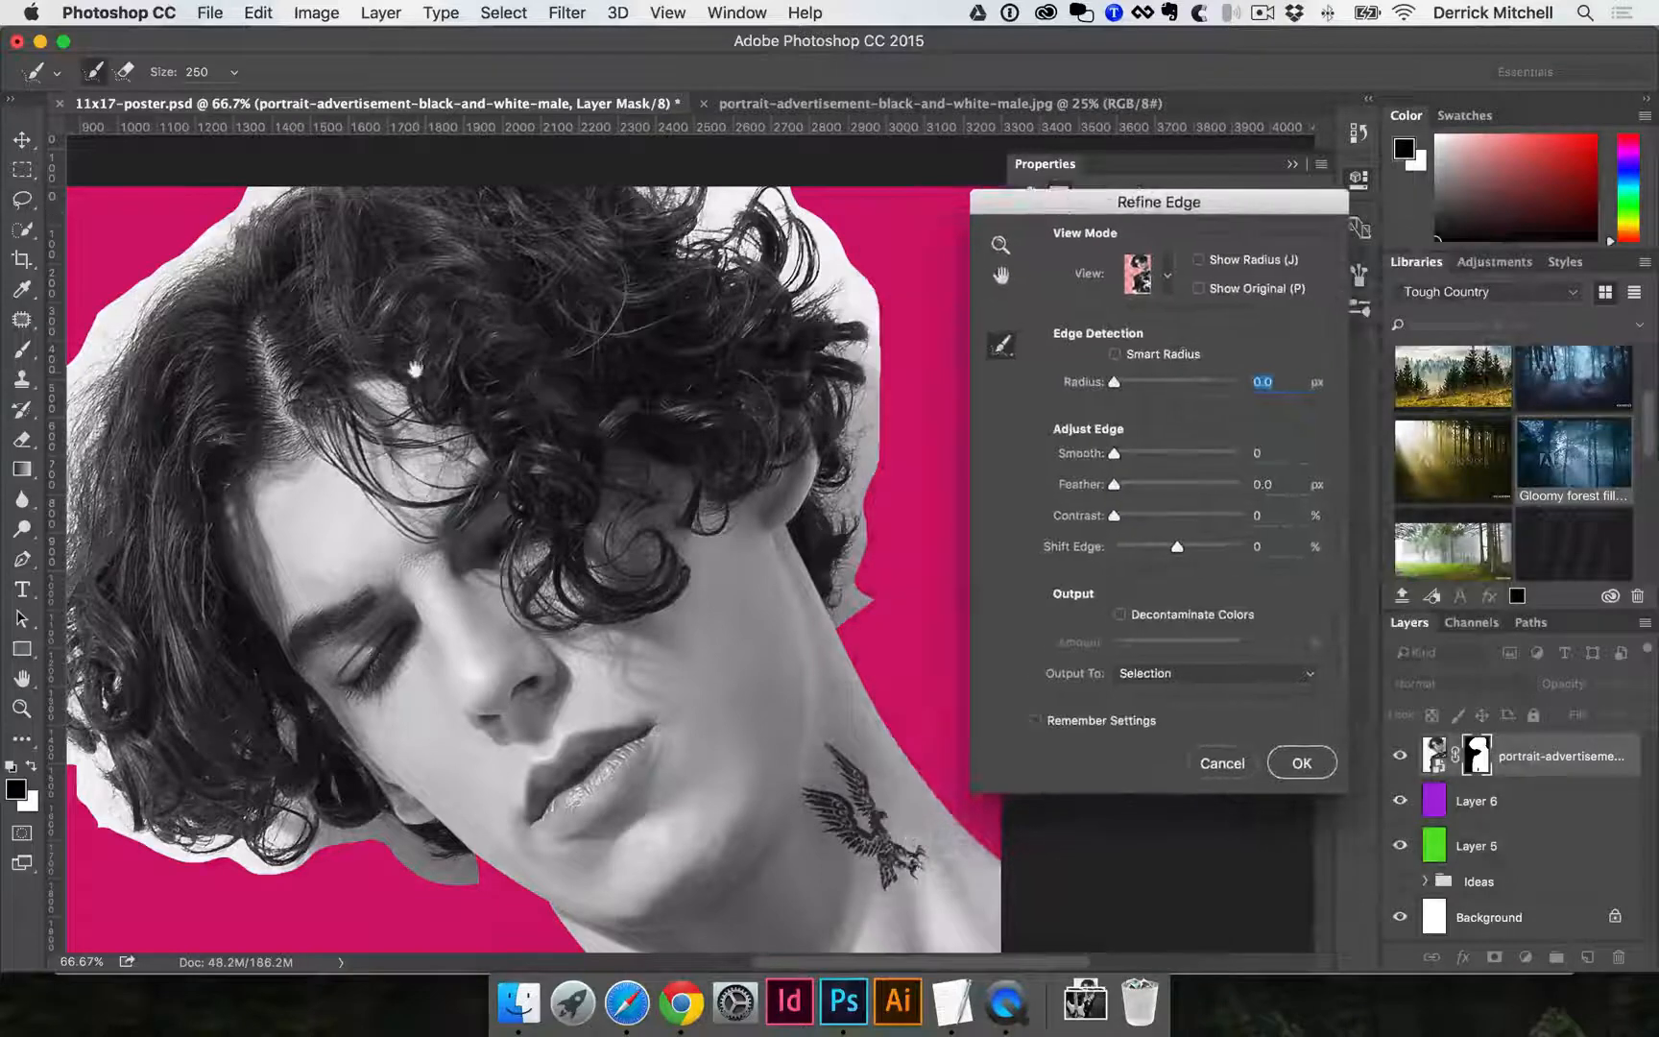
Brush the edge refinement at size 250 around the left-hand curls, from below the jaw up to the poster's top edge.
{"action": "left_click_drag", "start_coordinate": [413, 373], "coordinate": [758, 346]}
{"action": "mouse_move", "coordinate": [399, 317]}
{"action": "left_mouse_down"}
{"action": "mouse_move", "coordinate": [307, 620]}
{"action": "mouse_move", "coordinate": [346, 639]}
{"action": "mouse_move", "coordinate": [538, 859]}
{"action": "mouse_move", "coordinate": [642, 806]}
{"action": "left_mouse_up"}
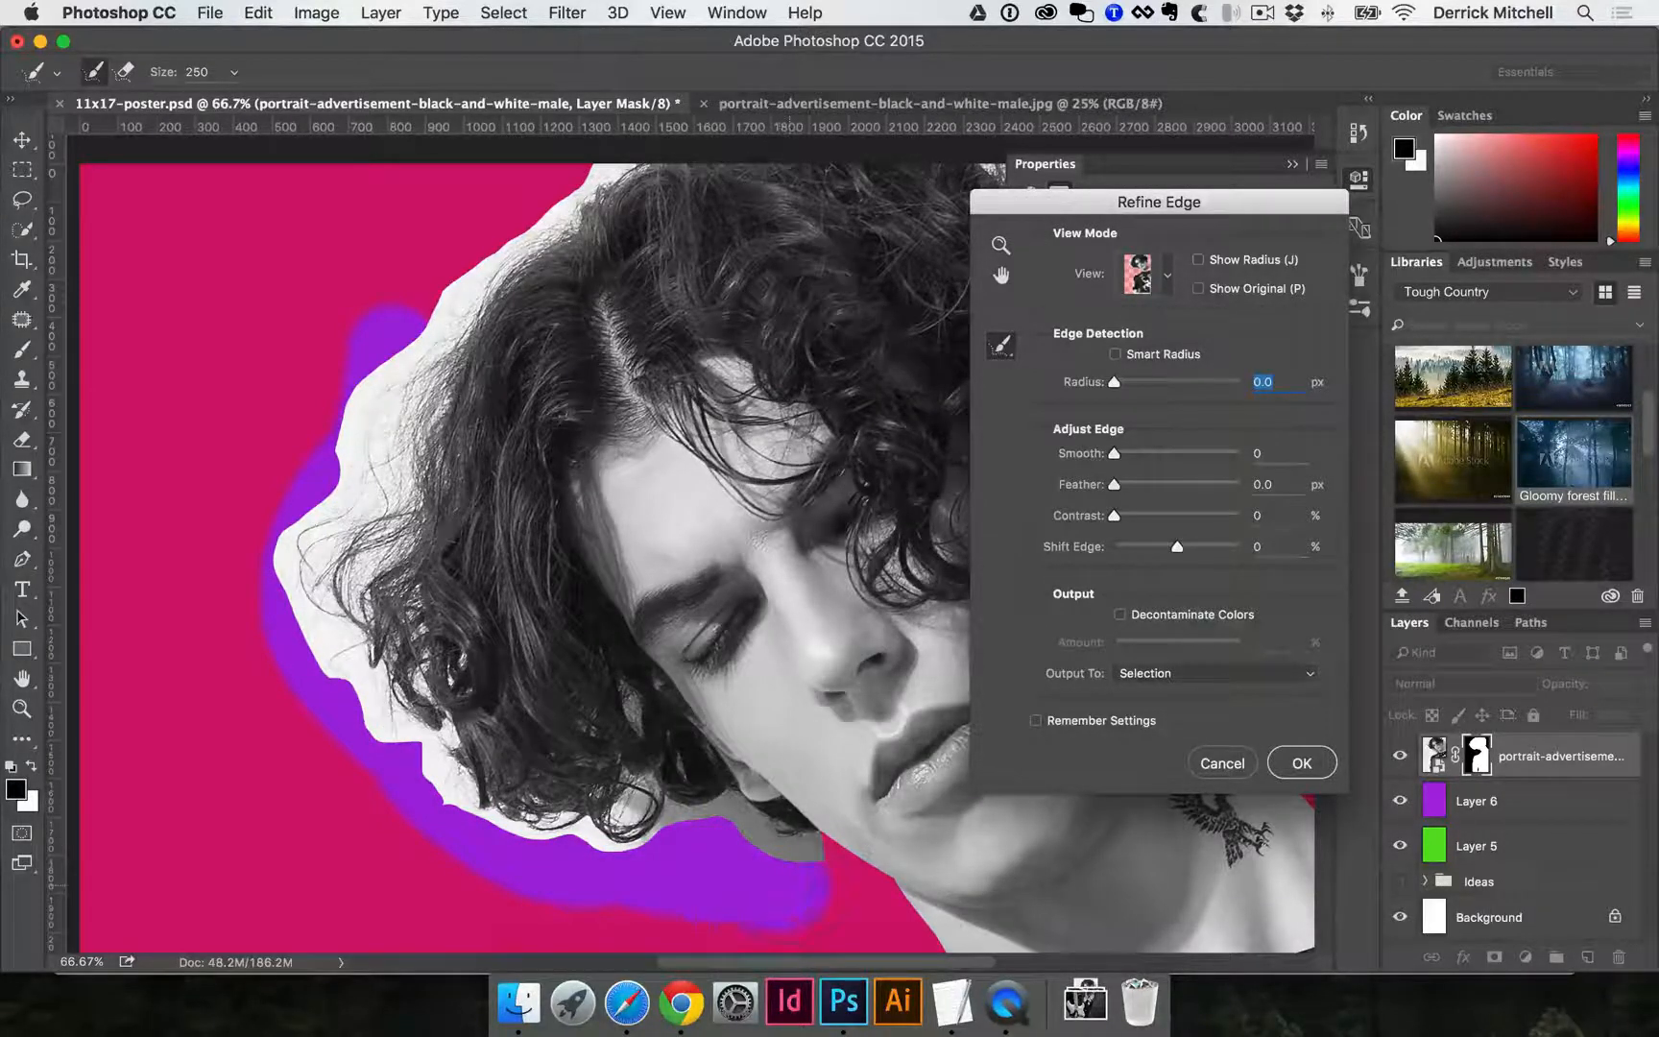
{"action": "left_click_drag", "start_coordinate": [469, 286], "coordinate": [518, 245]}
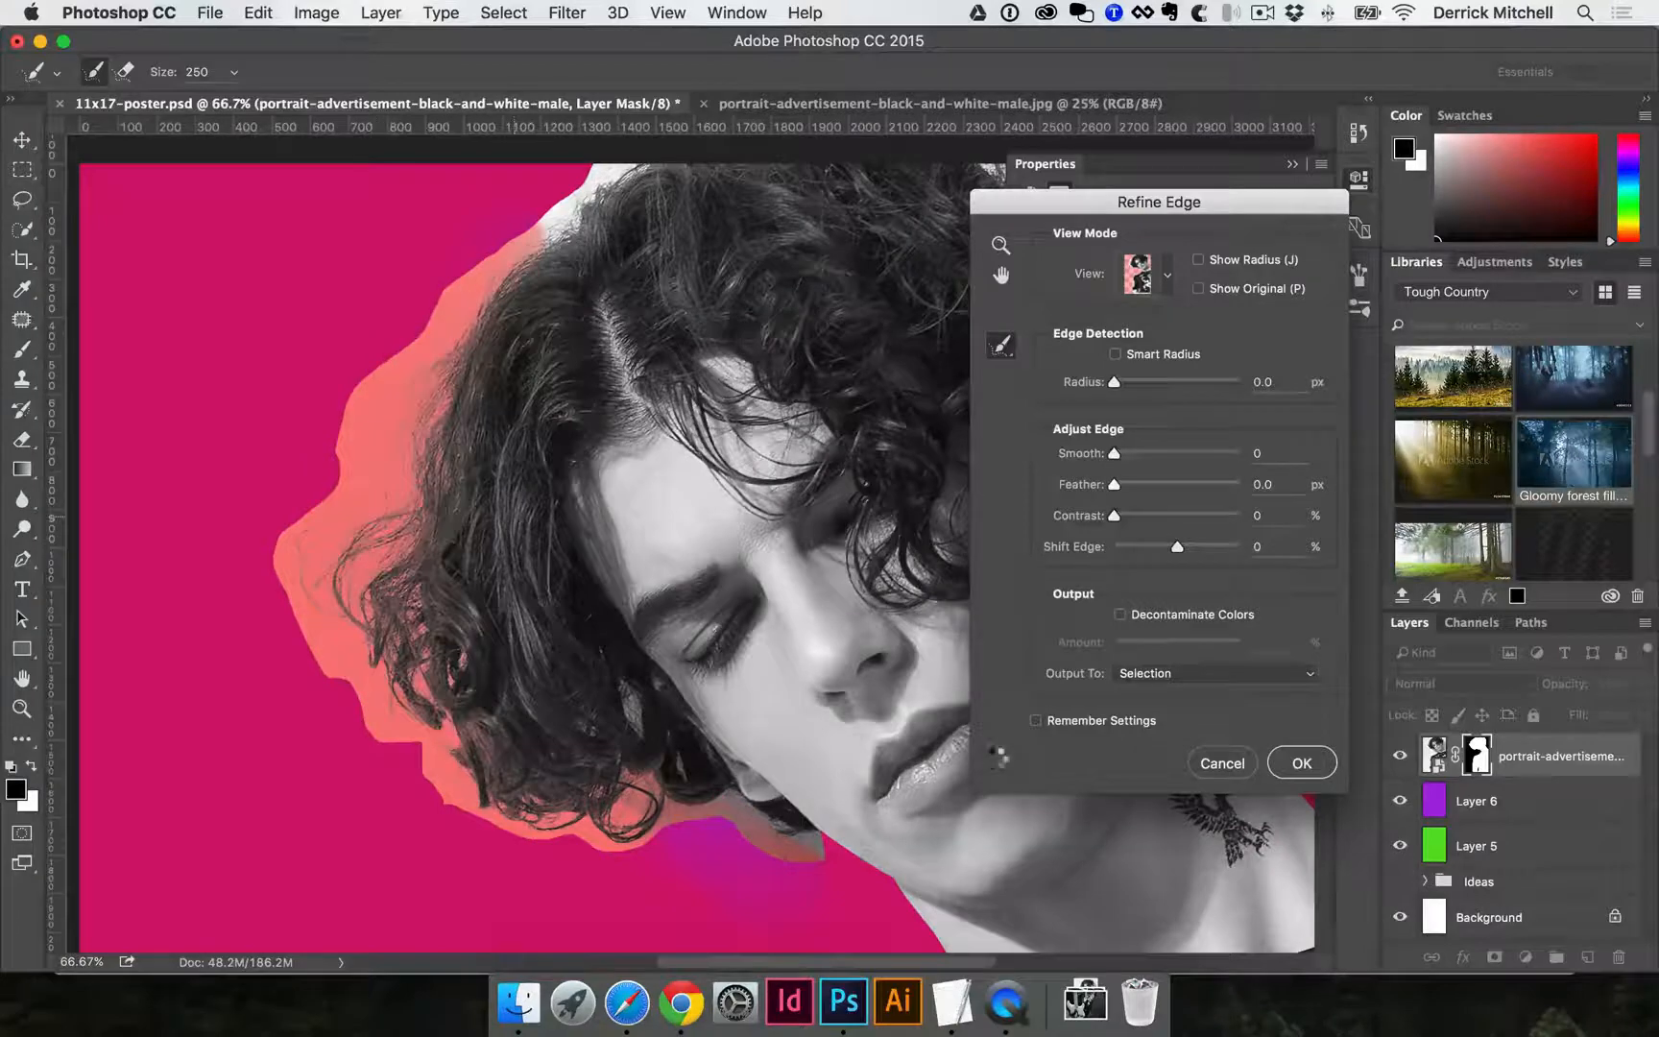
{"action": "left_click_drag", "start_coordinate": [474, 388], "coordinate": [385, 615]}
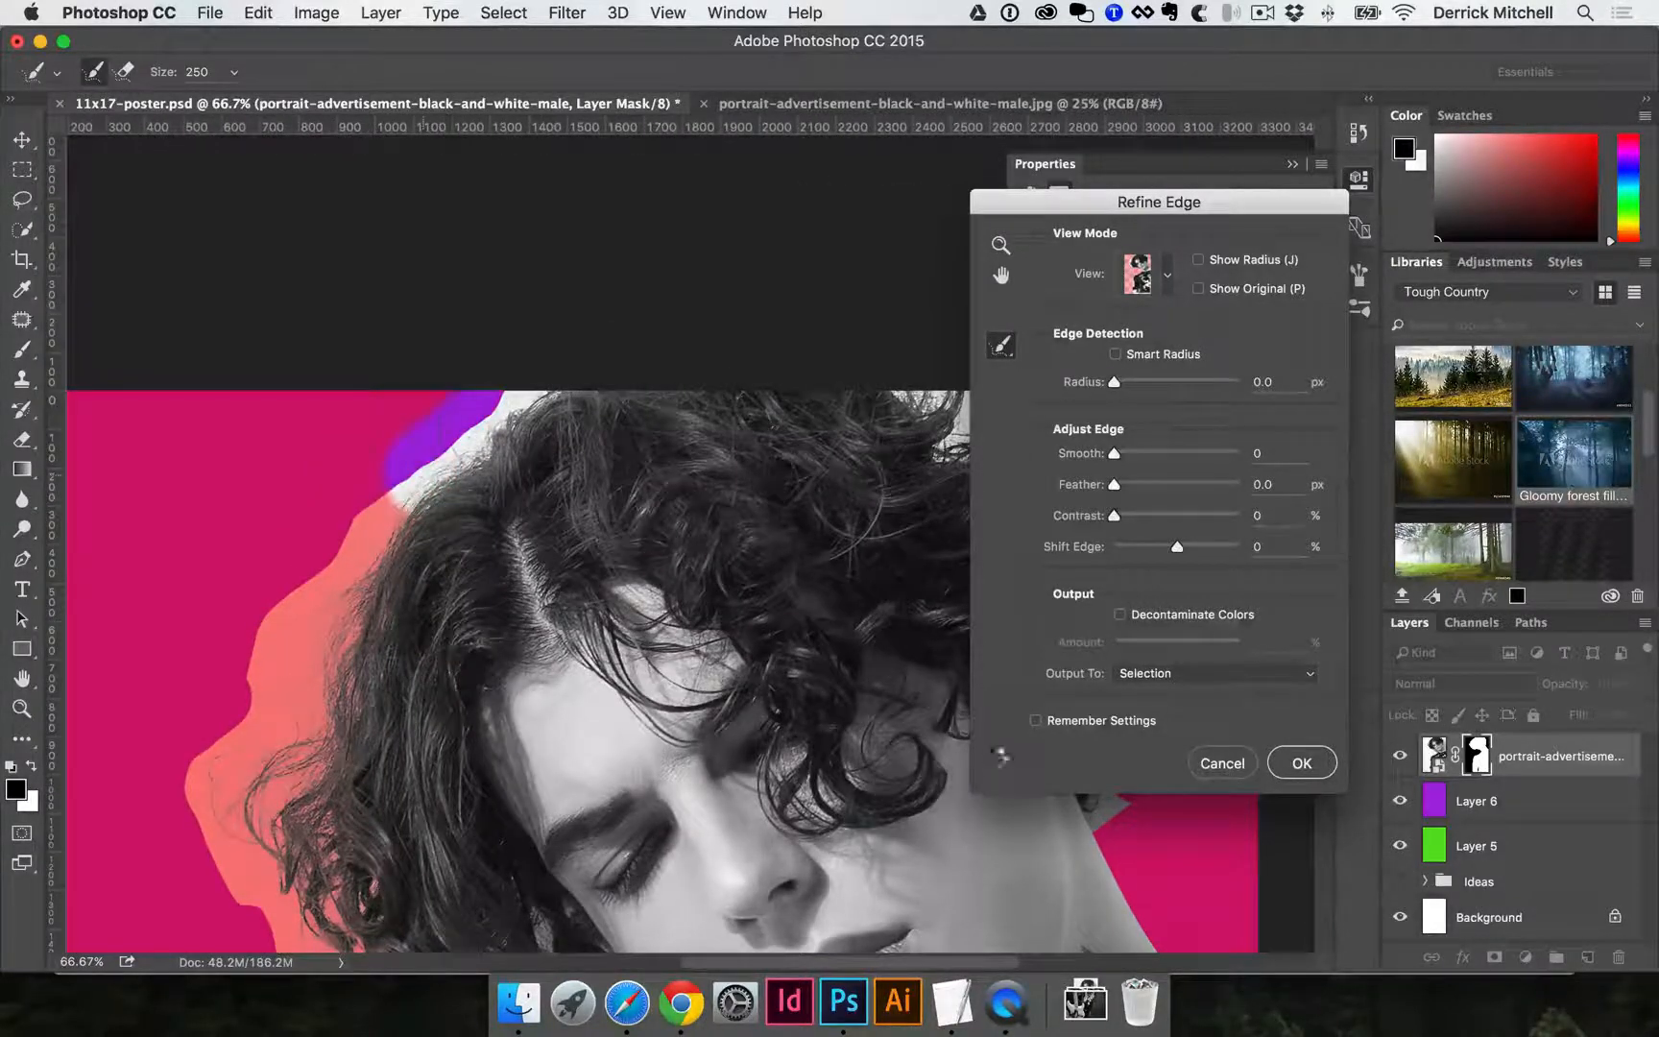
{"action": "left_click_drag", "start_coordinate": [564, 428], "coordinate": [414, 472]}
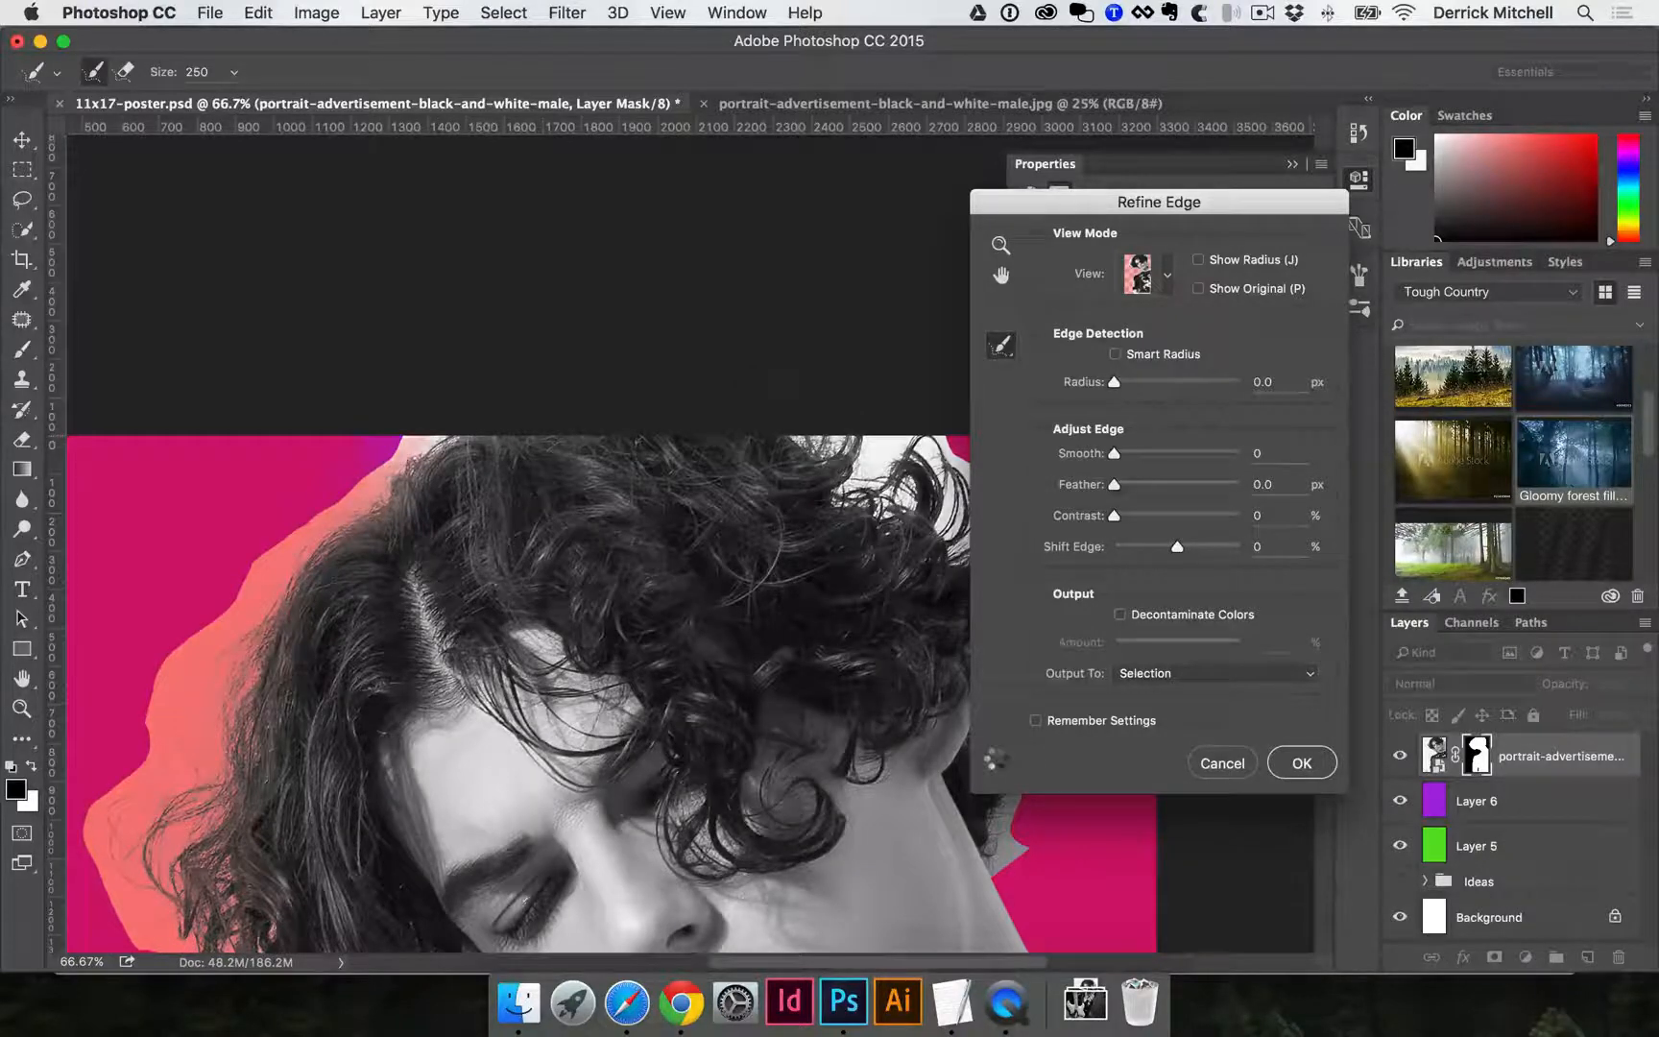
Brush the edge refinement at size 250 along the right-hand curls, from the poster's top edge down to the neck.
{"action": "left_click_drag", "start_coordinate": [488, 422], "coordinate": [230, 411]}
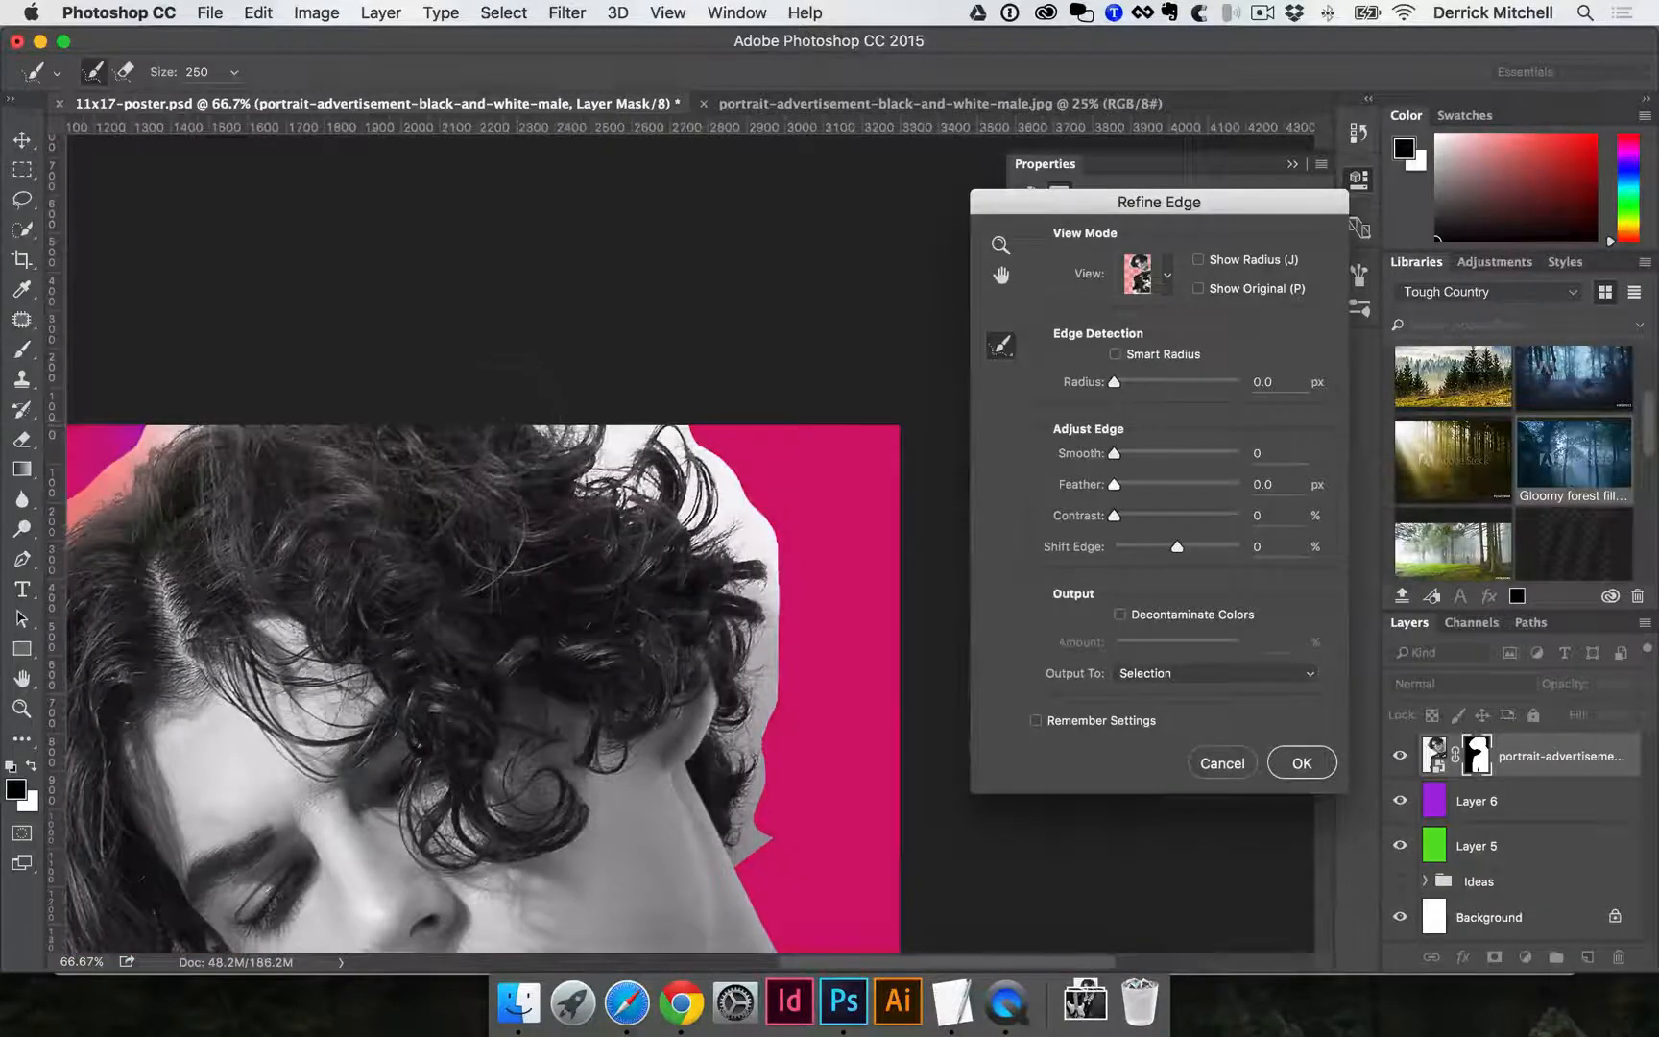
{"action": "mouse_move", "coordinate": [768, 677]}
{"action": "left_mouse_down"}
{"action": "mouse_move", "coordinate": [789, 850]}
{"action": "mouse_move", "coordinate": [820, 853]}
{"action": "left_mouse_up"}
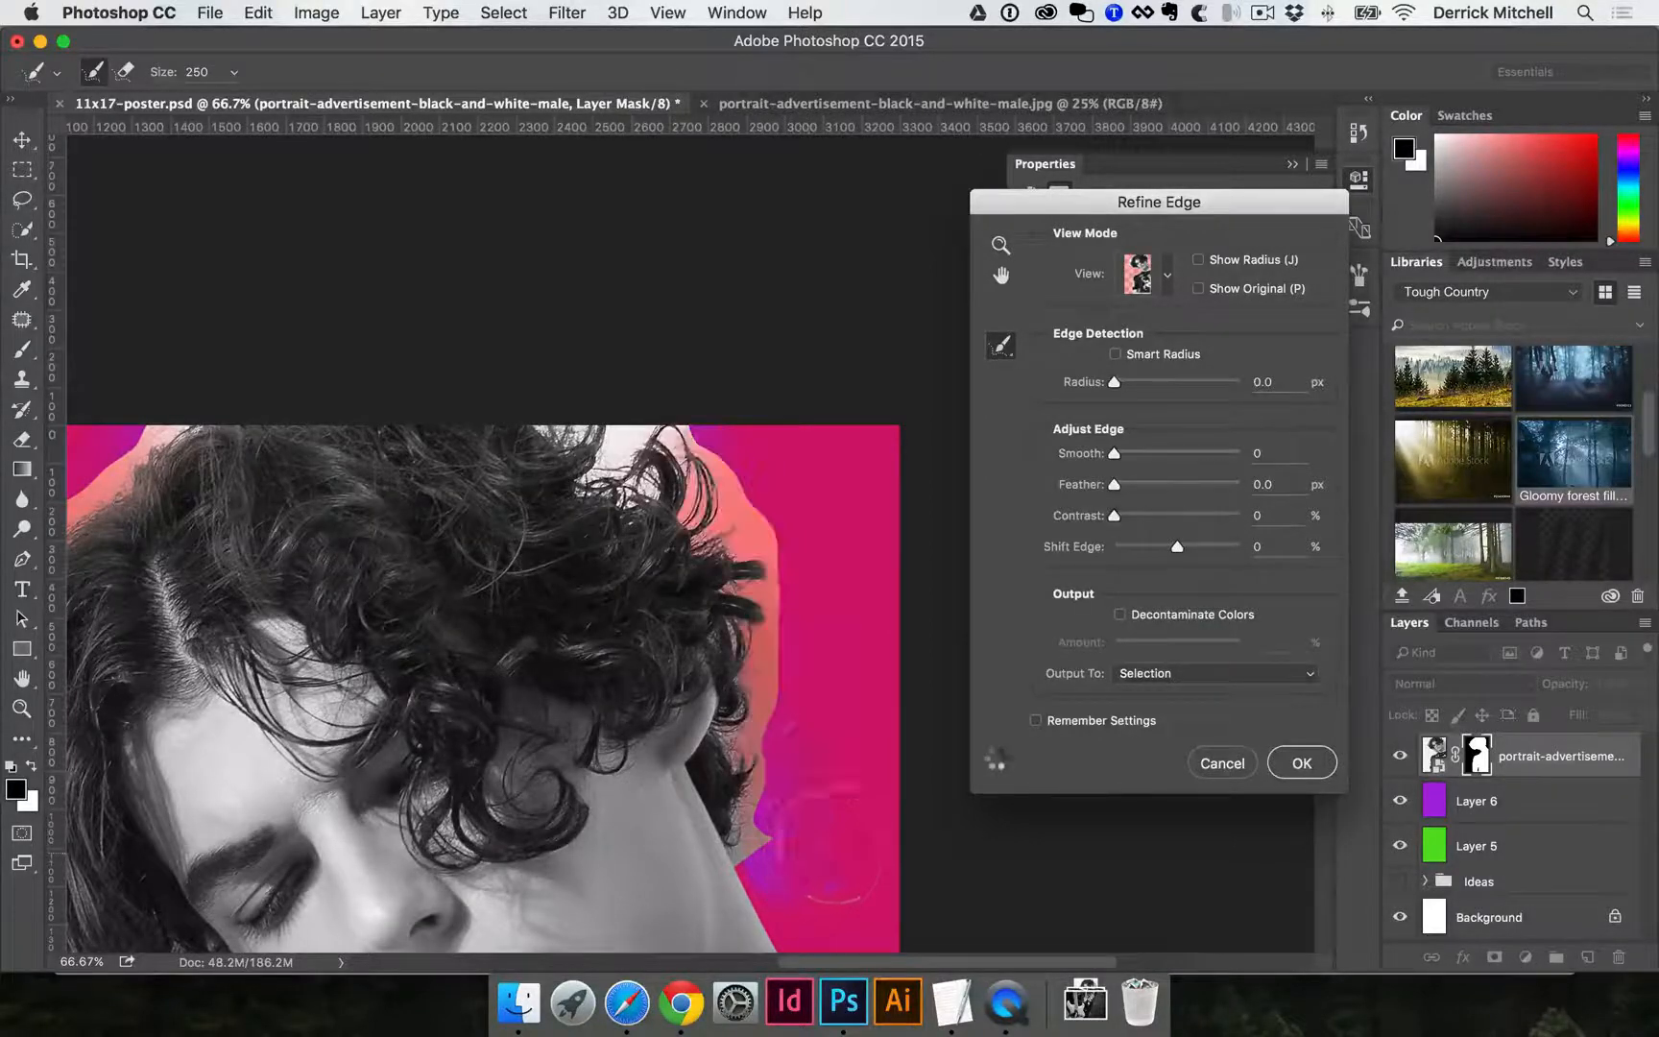
{"action": "left_click", "coordinate": [808, 600]}
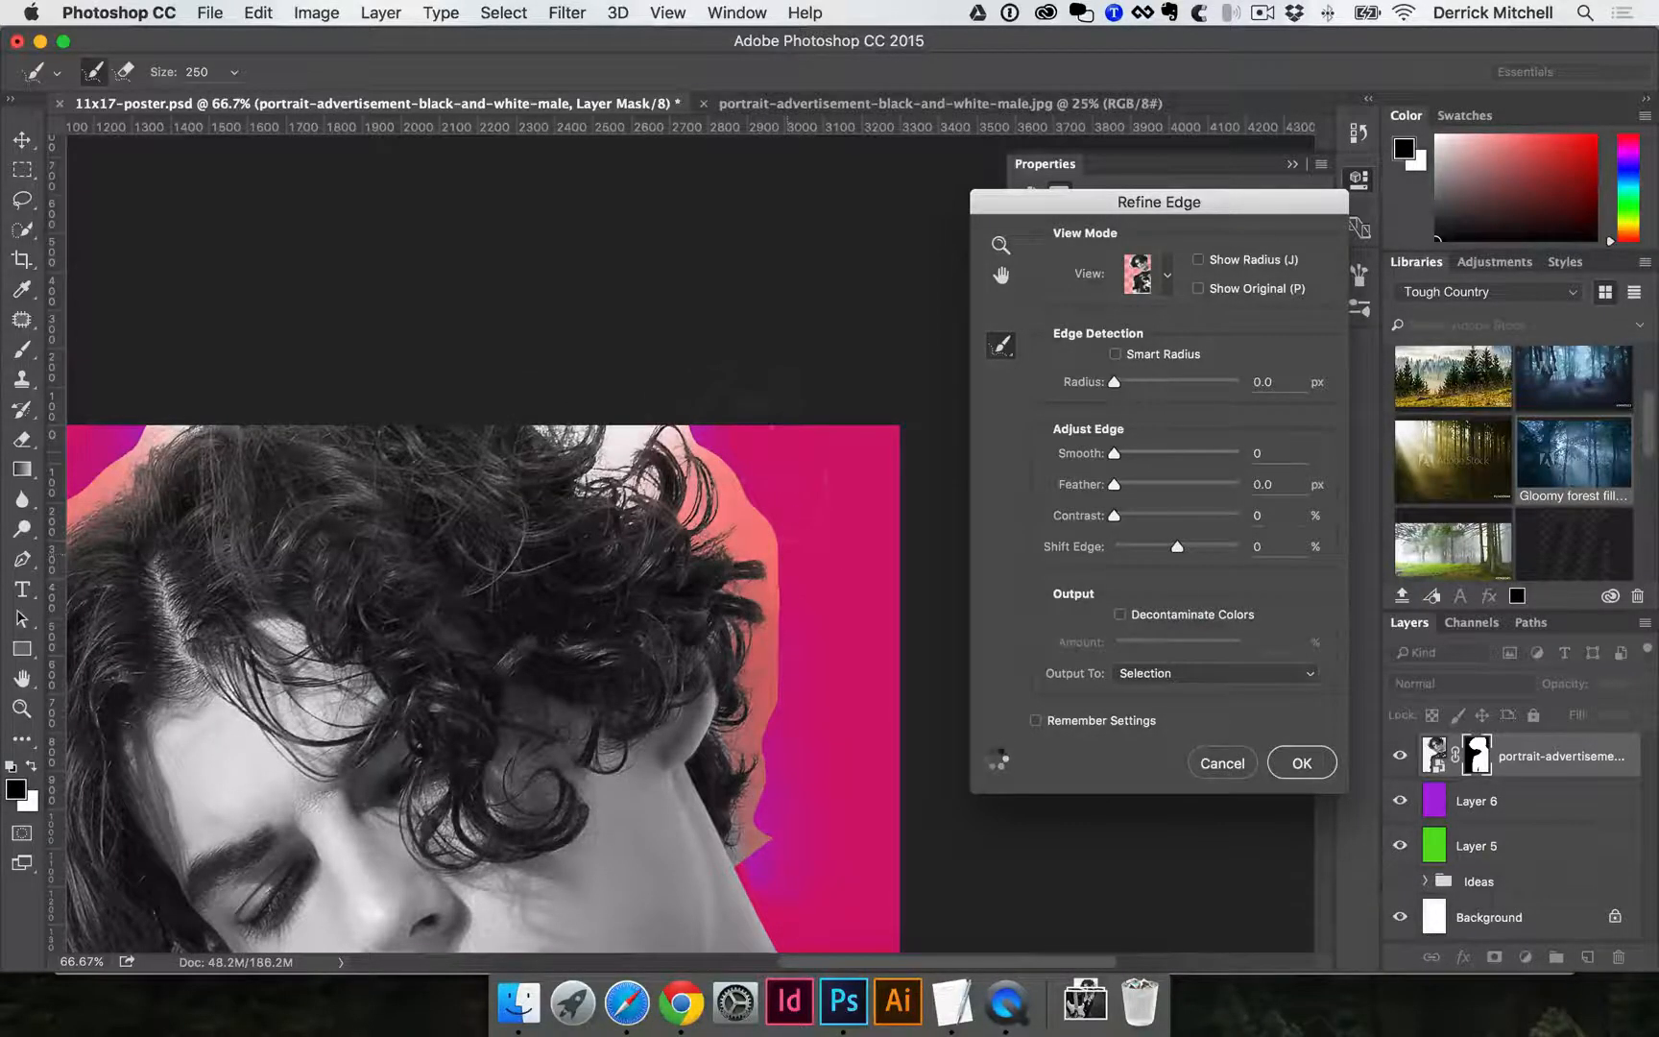
{"action": "left_click", "coordinate": [746, 506], "text": "super"}
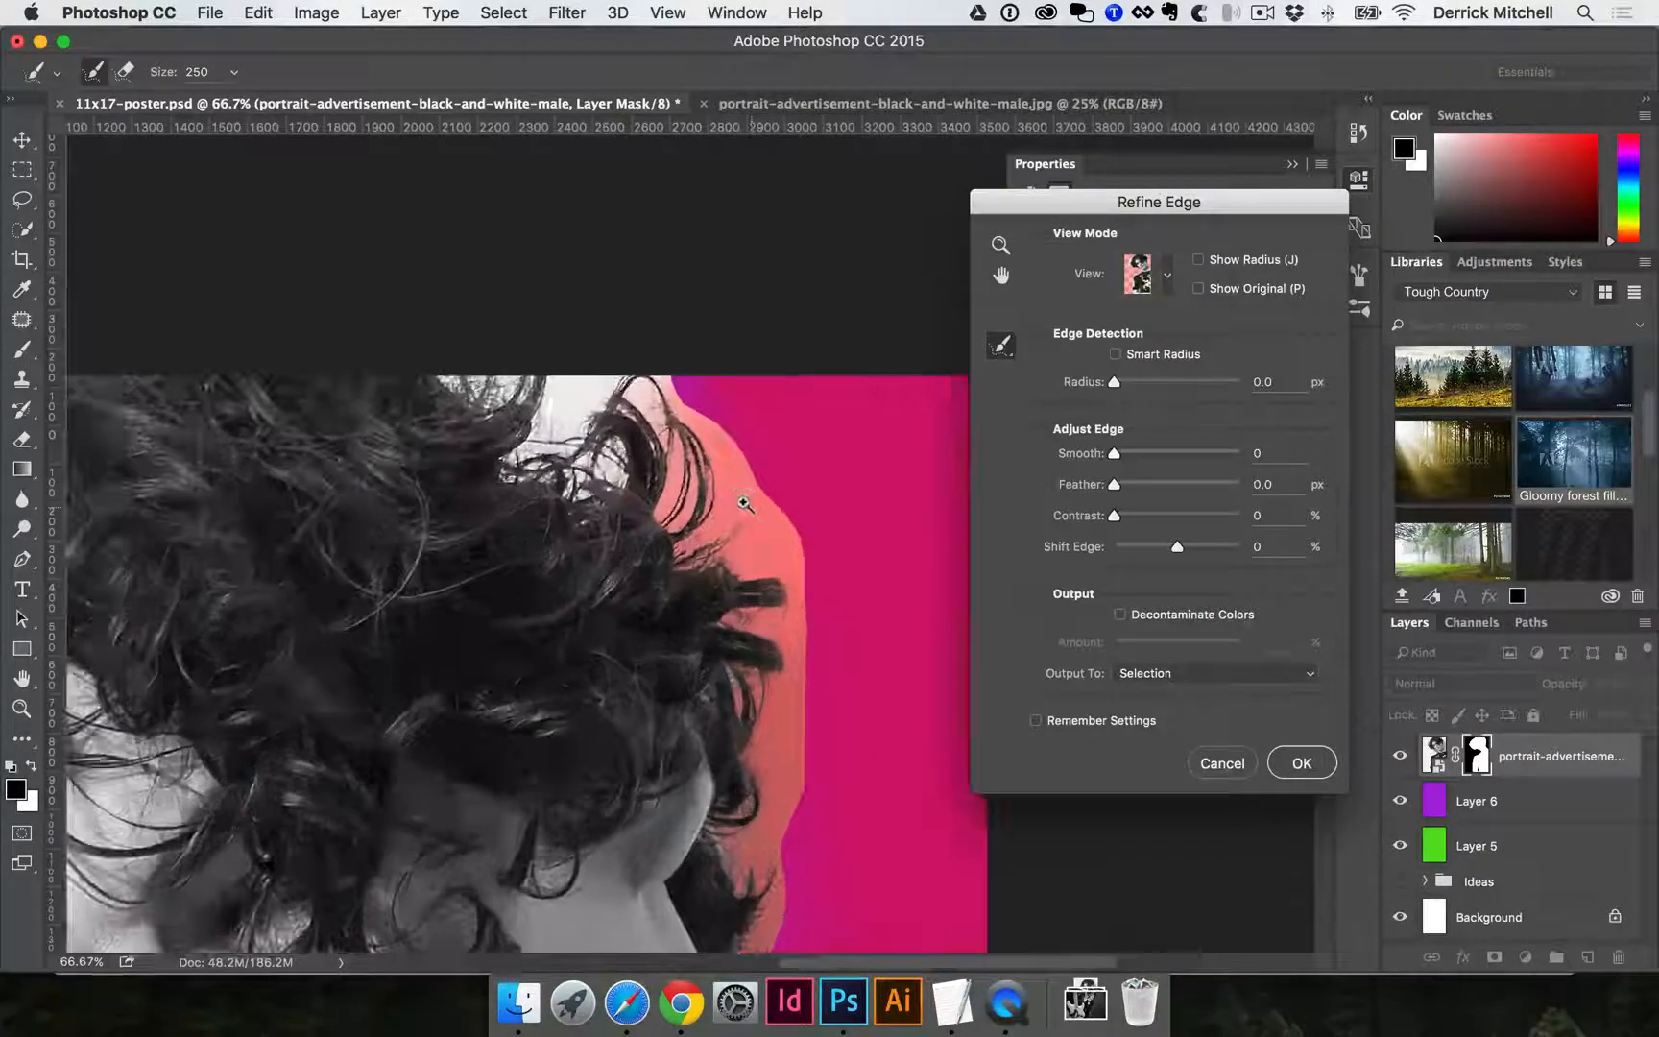
{"action": "mouse_move", "coordinate": [592, 406]}
{"action": "left_mouse_down"}
{"action": "mouse_move", "coordinate": [660, 416]}
{"action": "mouse_move", "coordinate": [794, 579]}
{"action": "mouse_move", "coordinate": [813, 656]}
{"action": "mouse_move", "coordinate": [780, 679]}
{"action": "left_mouse_up"}
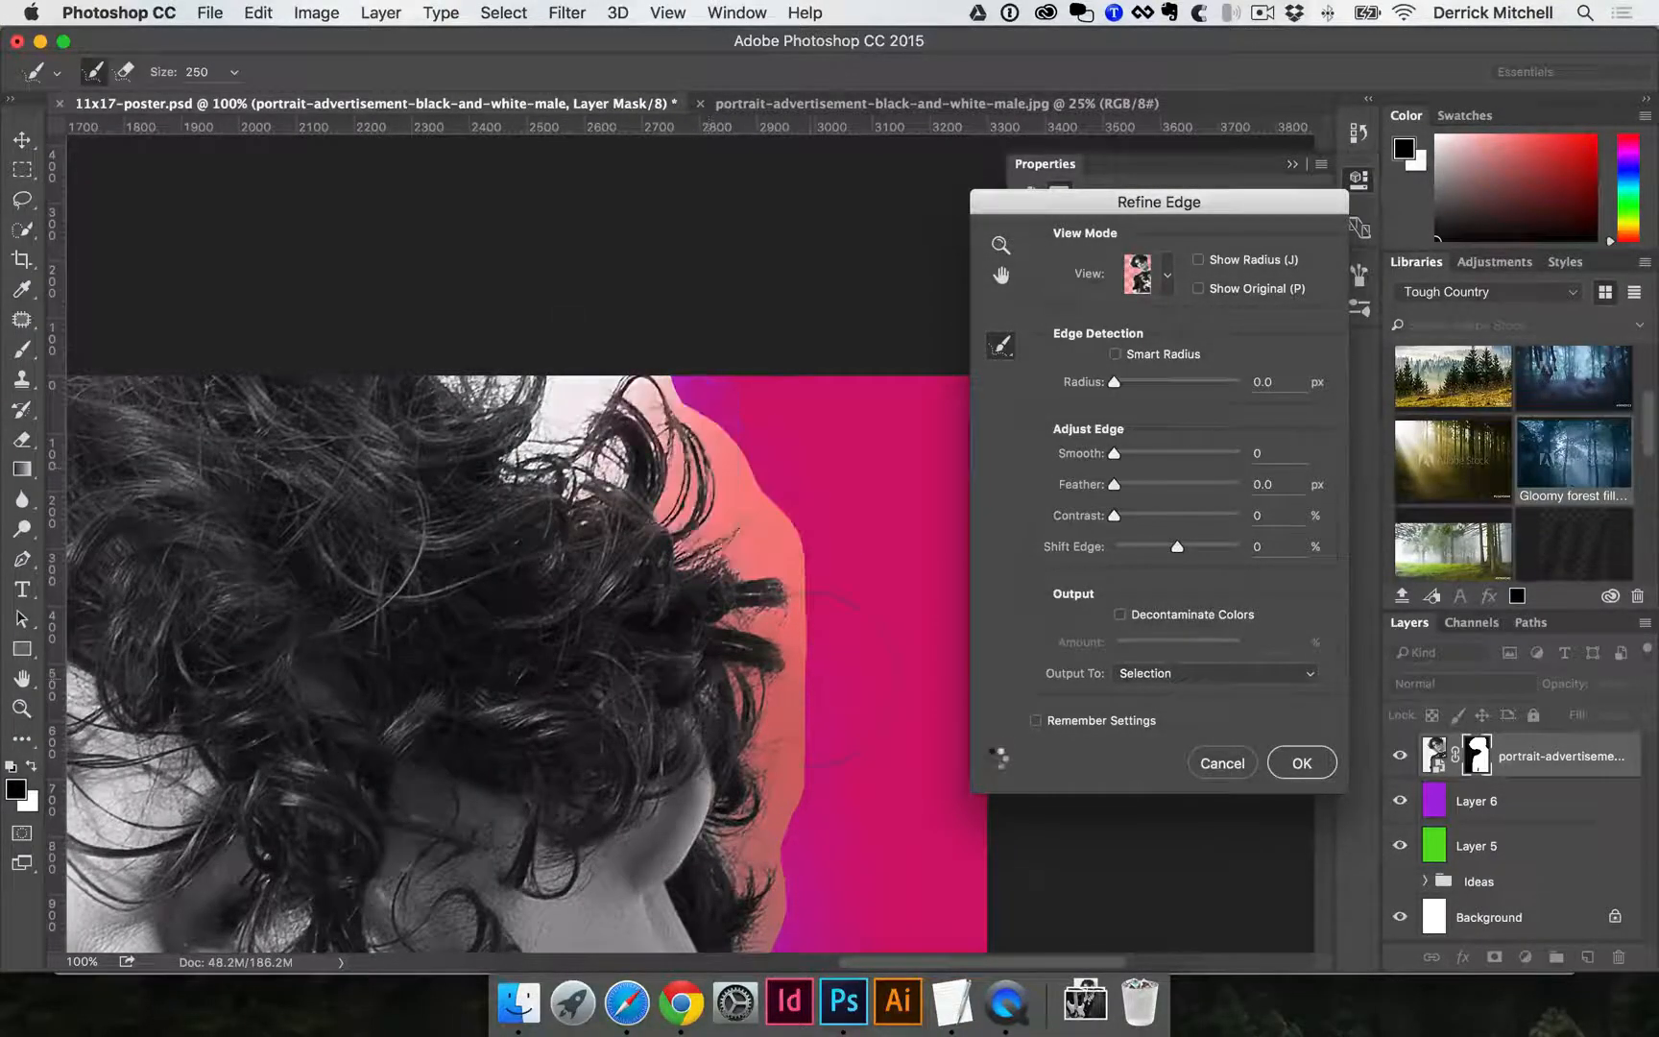
{"action": "left_click_drag", "start_coordinate": [811, 590], "coordinate": [835, 778]}
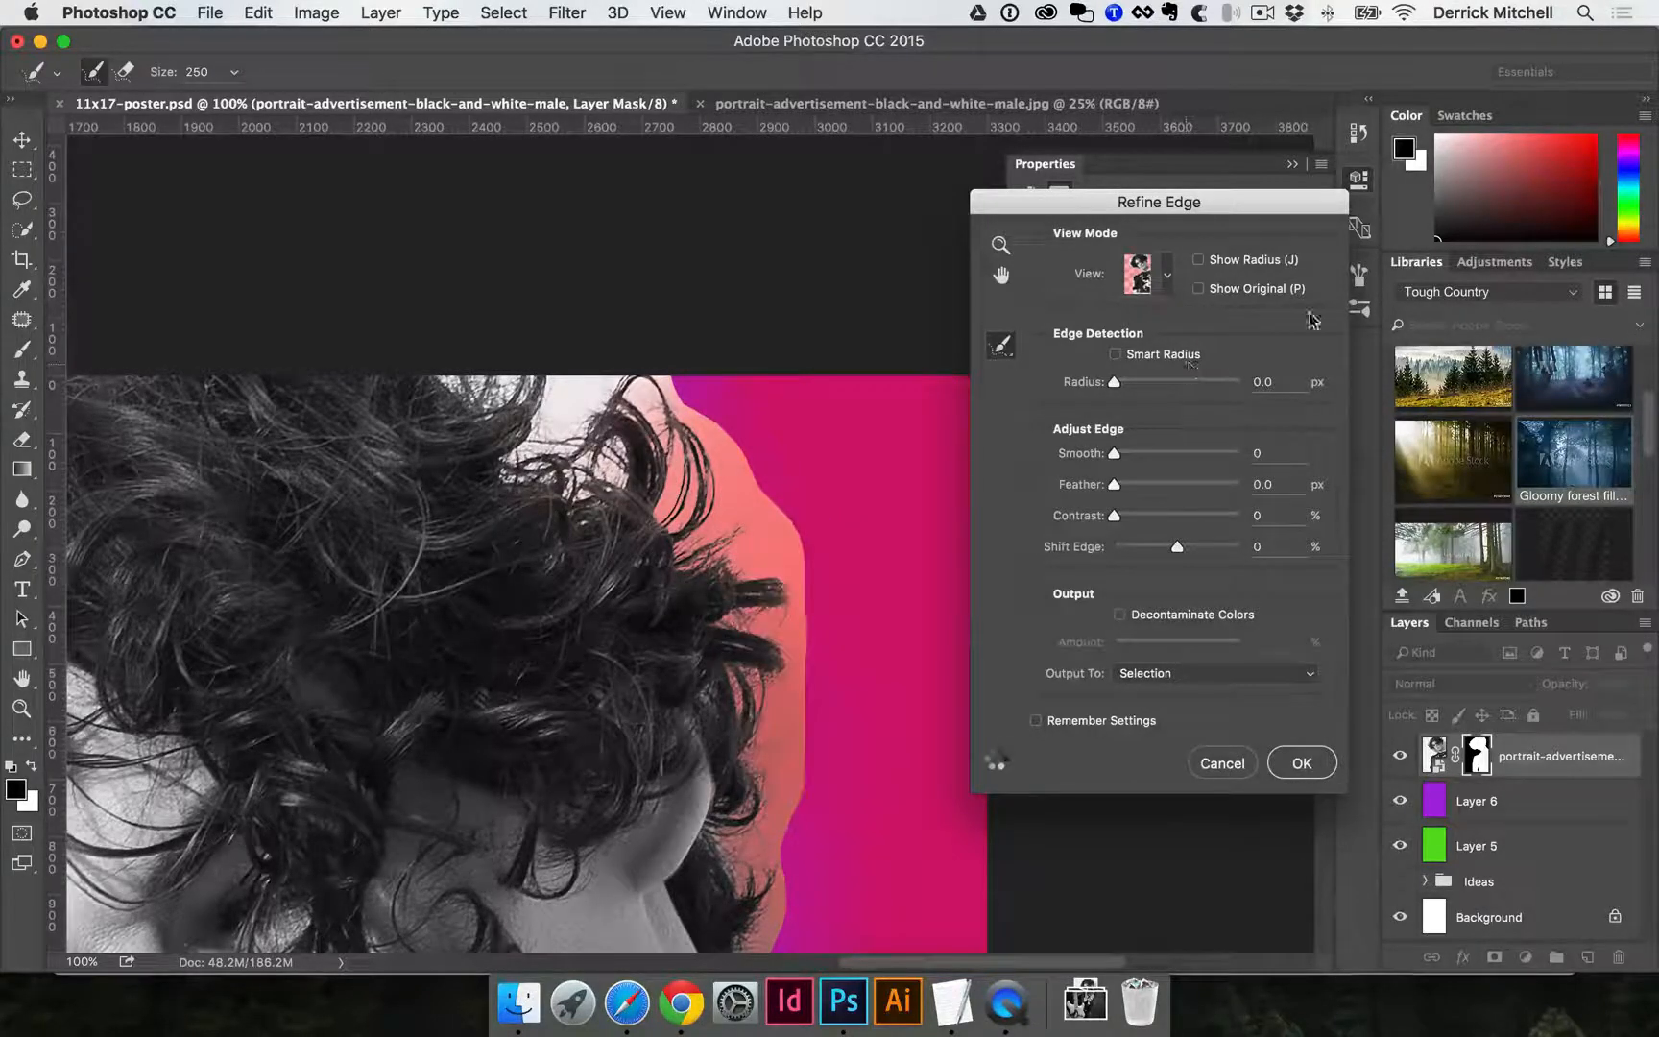
Preview the refinement in Black & White view and brush again over the upper right-hand curls.
{"action": "left_click", "coordinate": [1168, 278]}
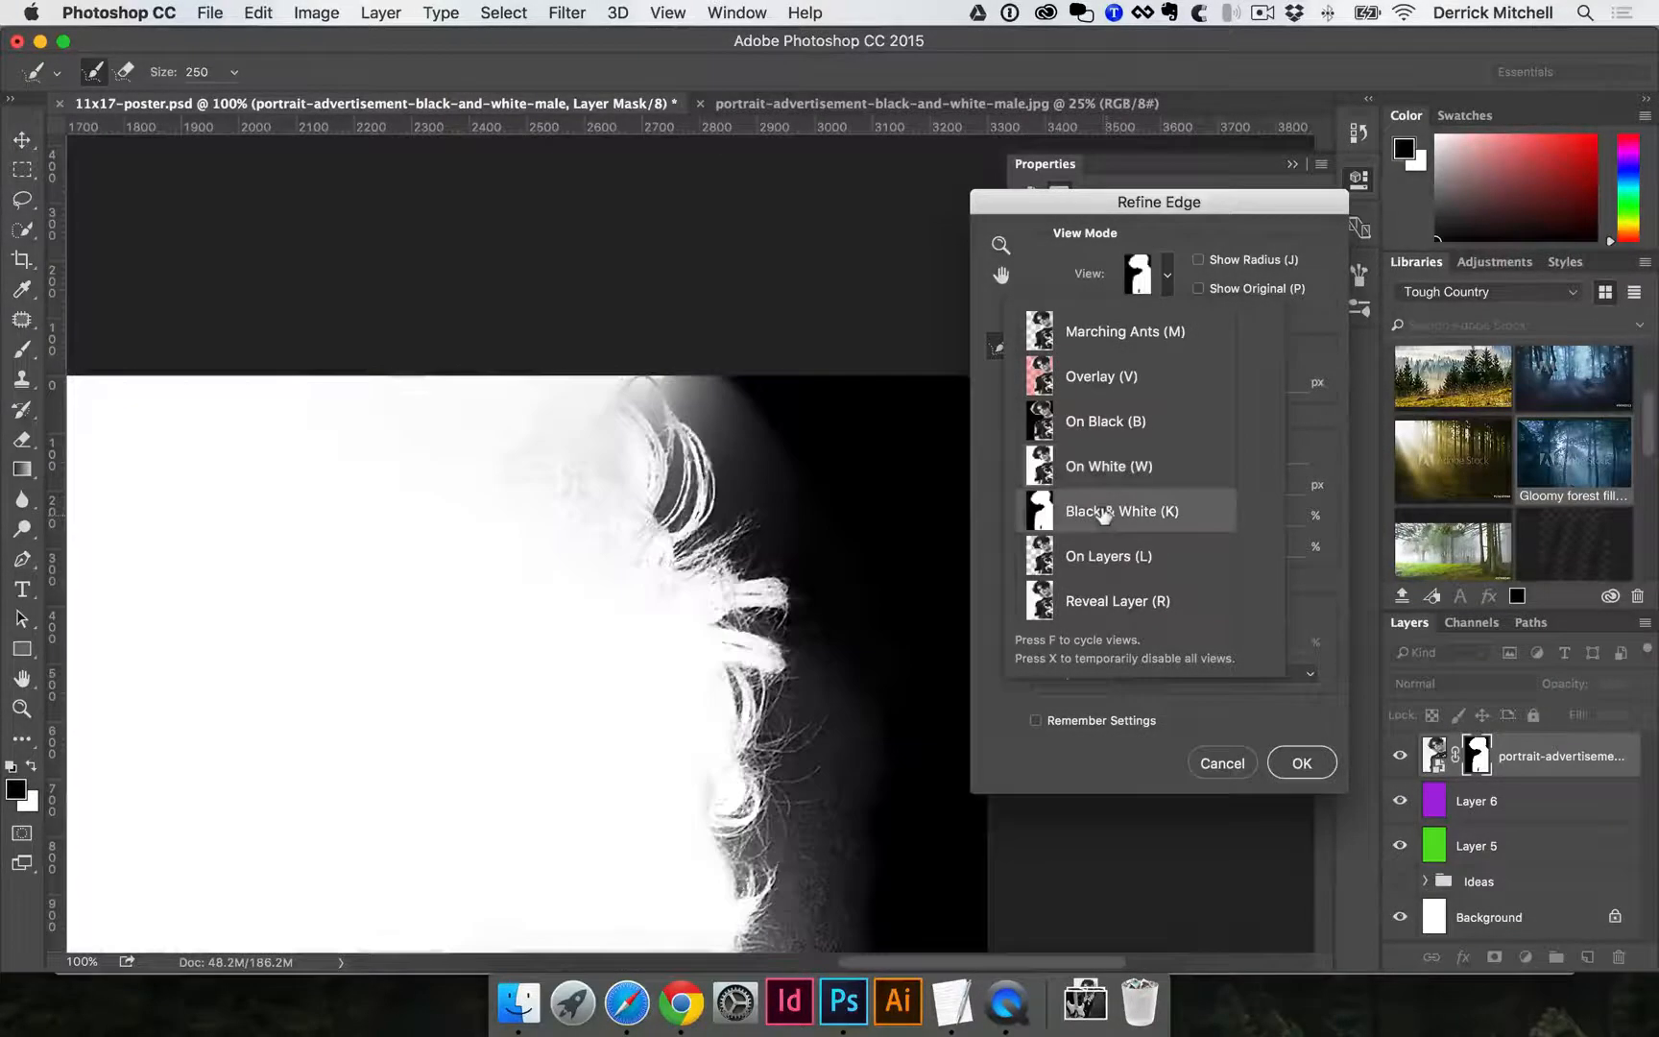
{"action": "left_click", "coordinate": [1105, 512]}
{"action": "mouse_move", "coordinate": [616, 367]}
{"action": "left_mouse_down"}
{"action": "mouse_move", "coordinate": [691, 418]}
{"action": "mouse_move", "coordinate": [800, 559]}
{"action": "mouse_move", "coordinate": [815, 648]}
{"action": "left_mouse_up"}
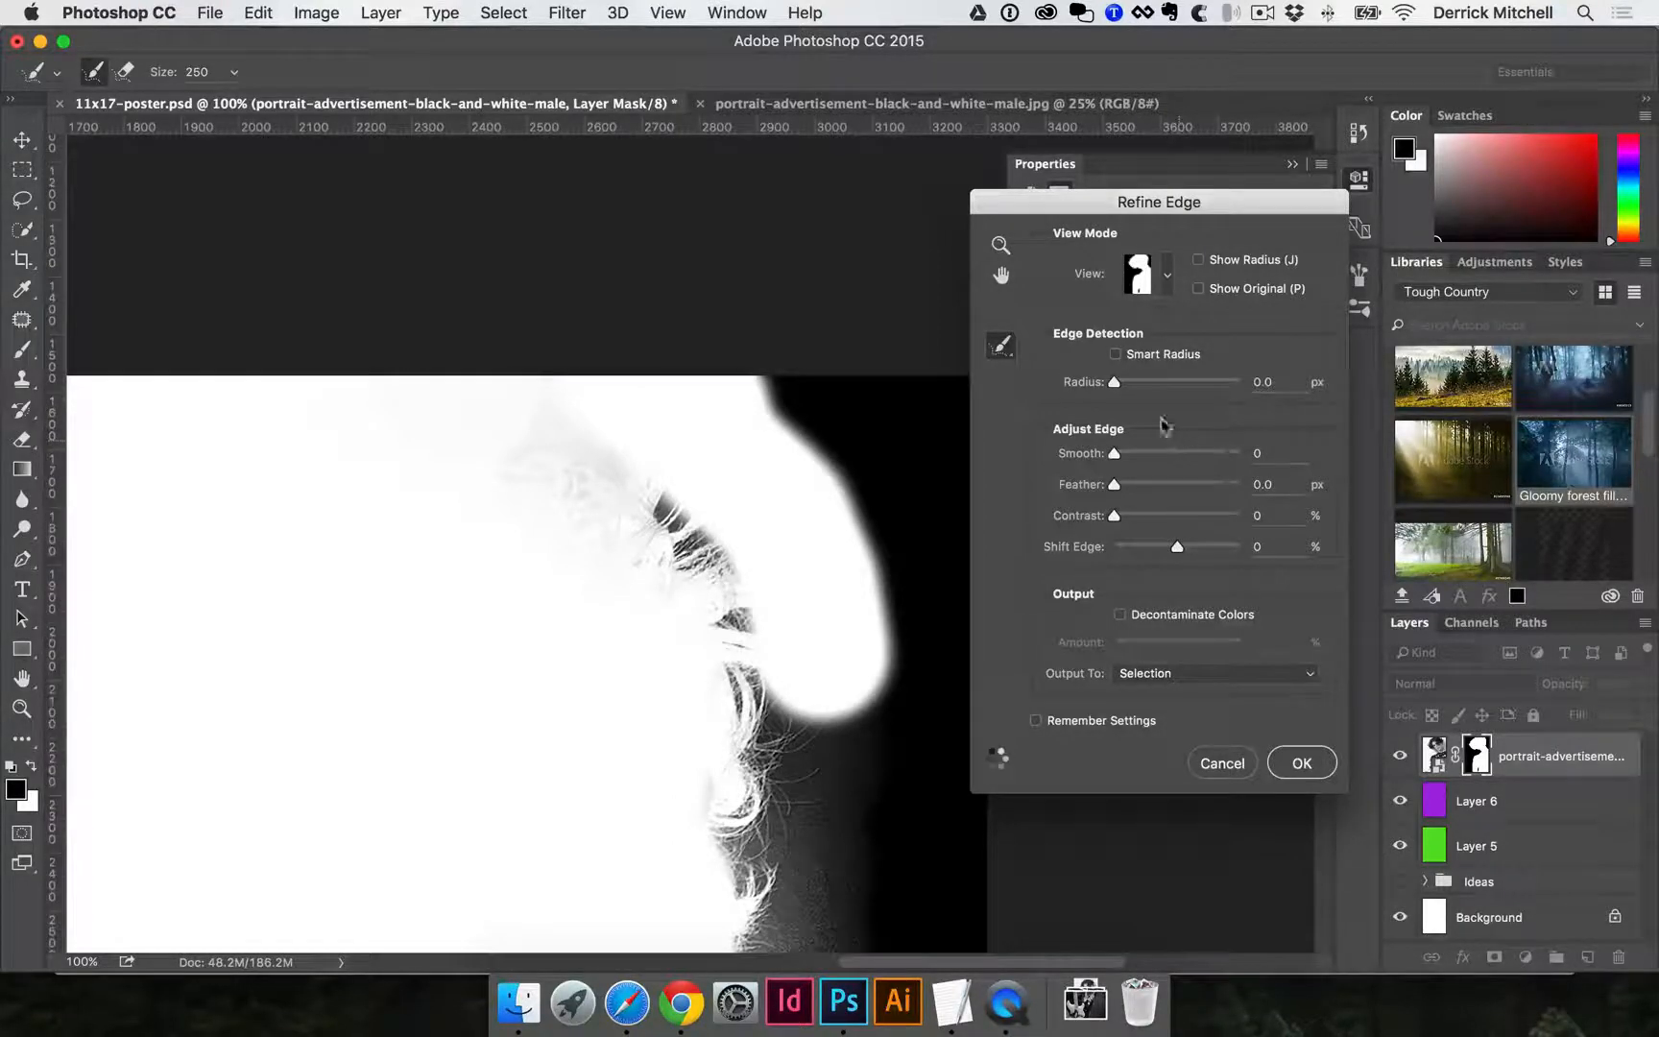
{"action": "scroll", "coordinate": [831, 372], "scroll_direction": "up", "scroll_amount": 5}
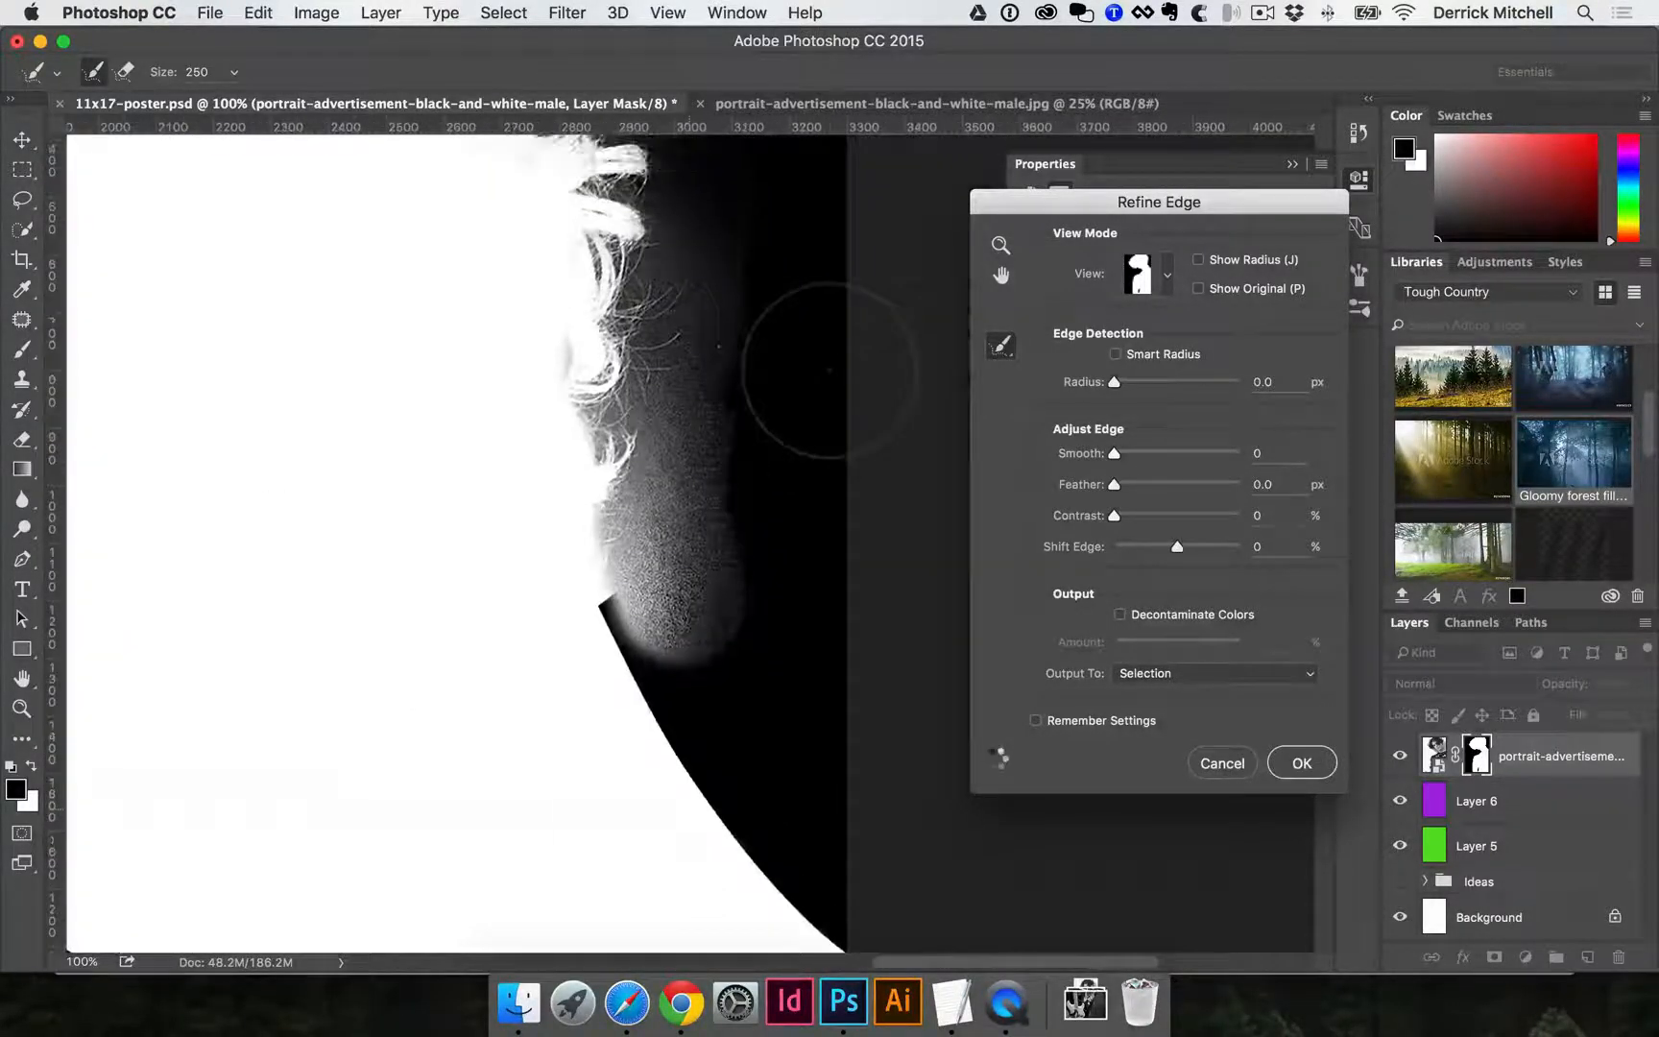
{"action": "scroll", "coordinate": [830, 372], "scroll_direction": "left", "scroll_amount": 2}
Set the refinement preview to Overlay and brush over the hair where its left side meets the poster's top edge.
{"action": "left_click", "coordinate": [1167, 261]}
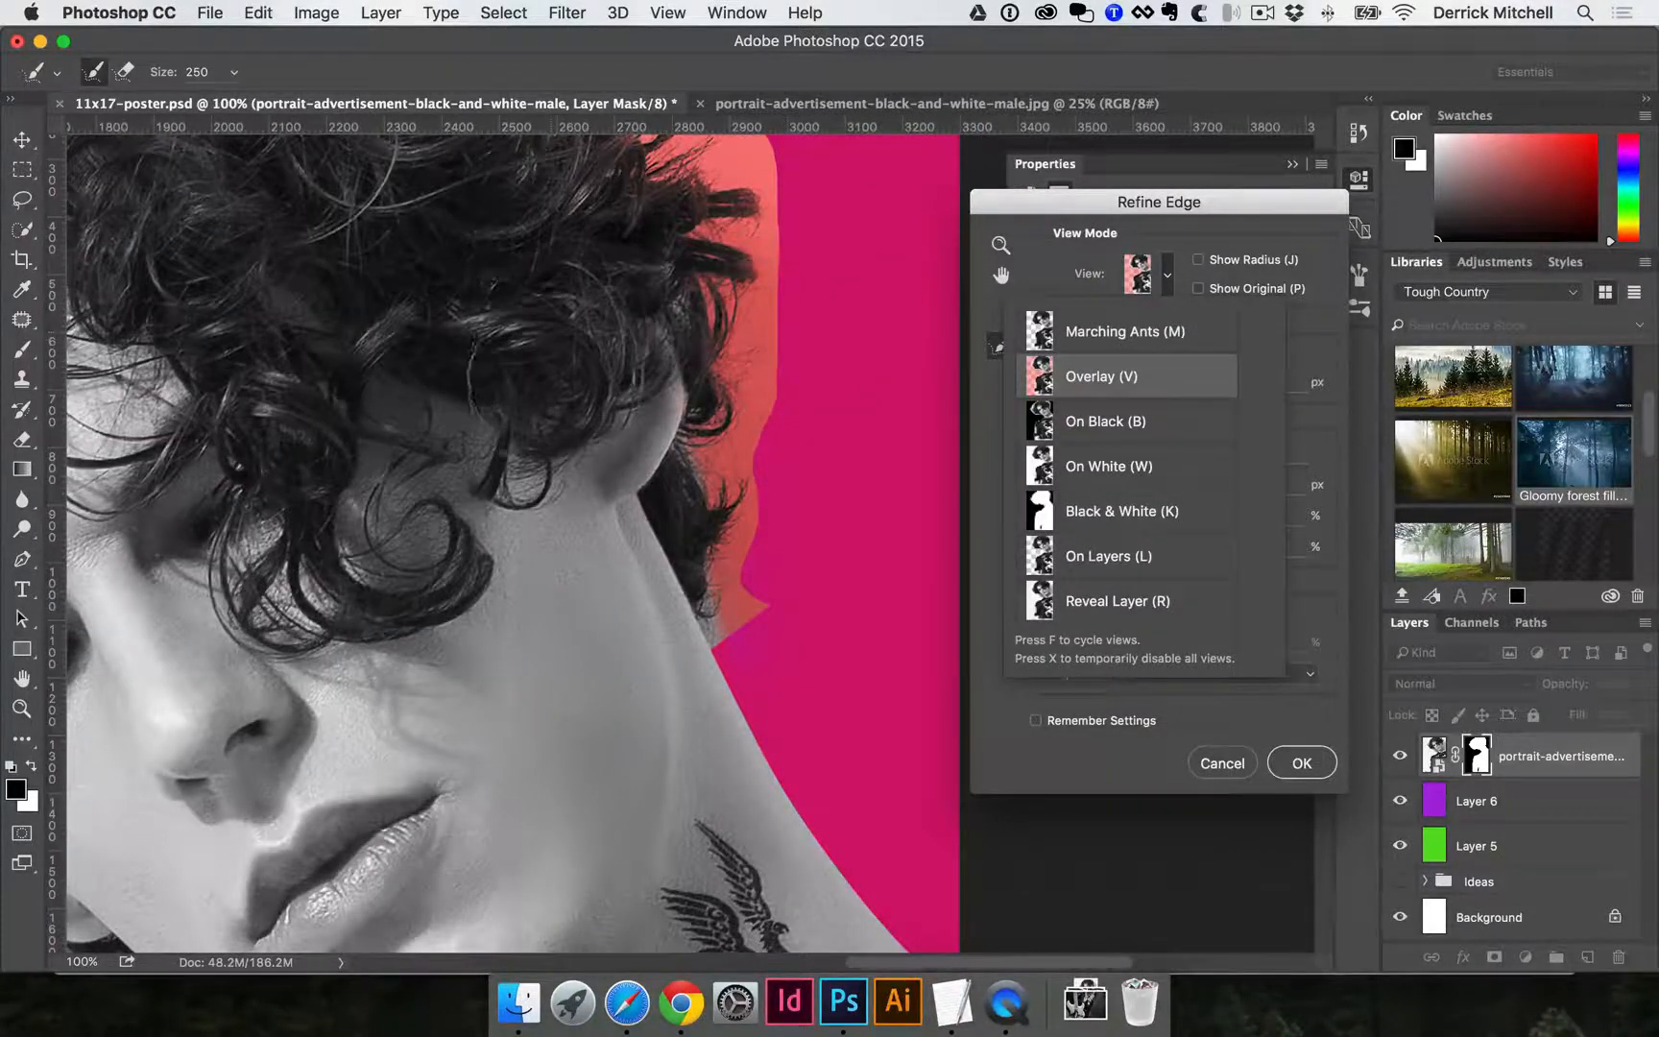
{"action": "scroll", "coordinate": [553, 371], "scroll_direction": "left", "scroll_amount": 6}
{"action": "scroll", "coordinate": [567, 370], "scroll_direction": "up", "scroll_amount": 3}
{"action": "scroll", "coordinate": [567, 350], "scroll_direction": "up", "scroll_amount": 8}
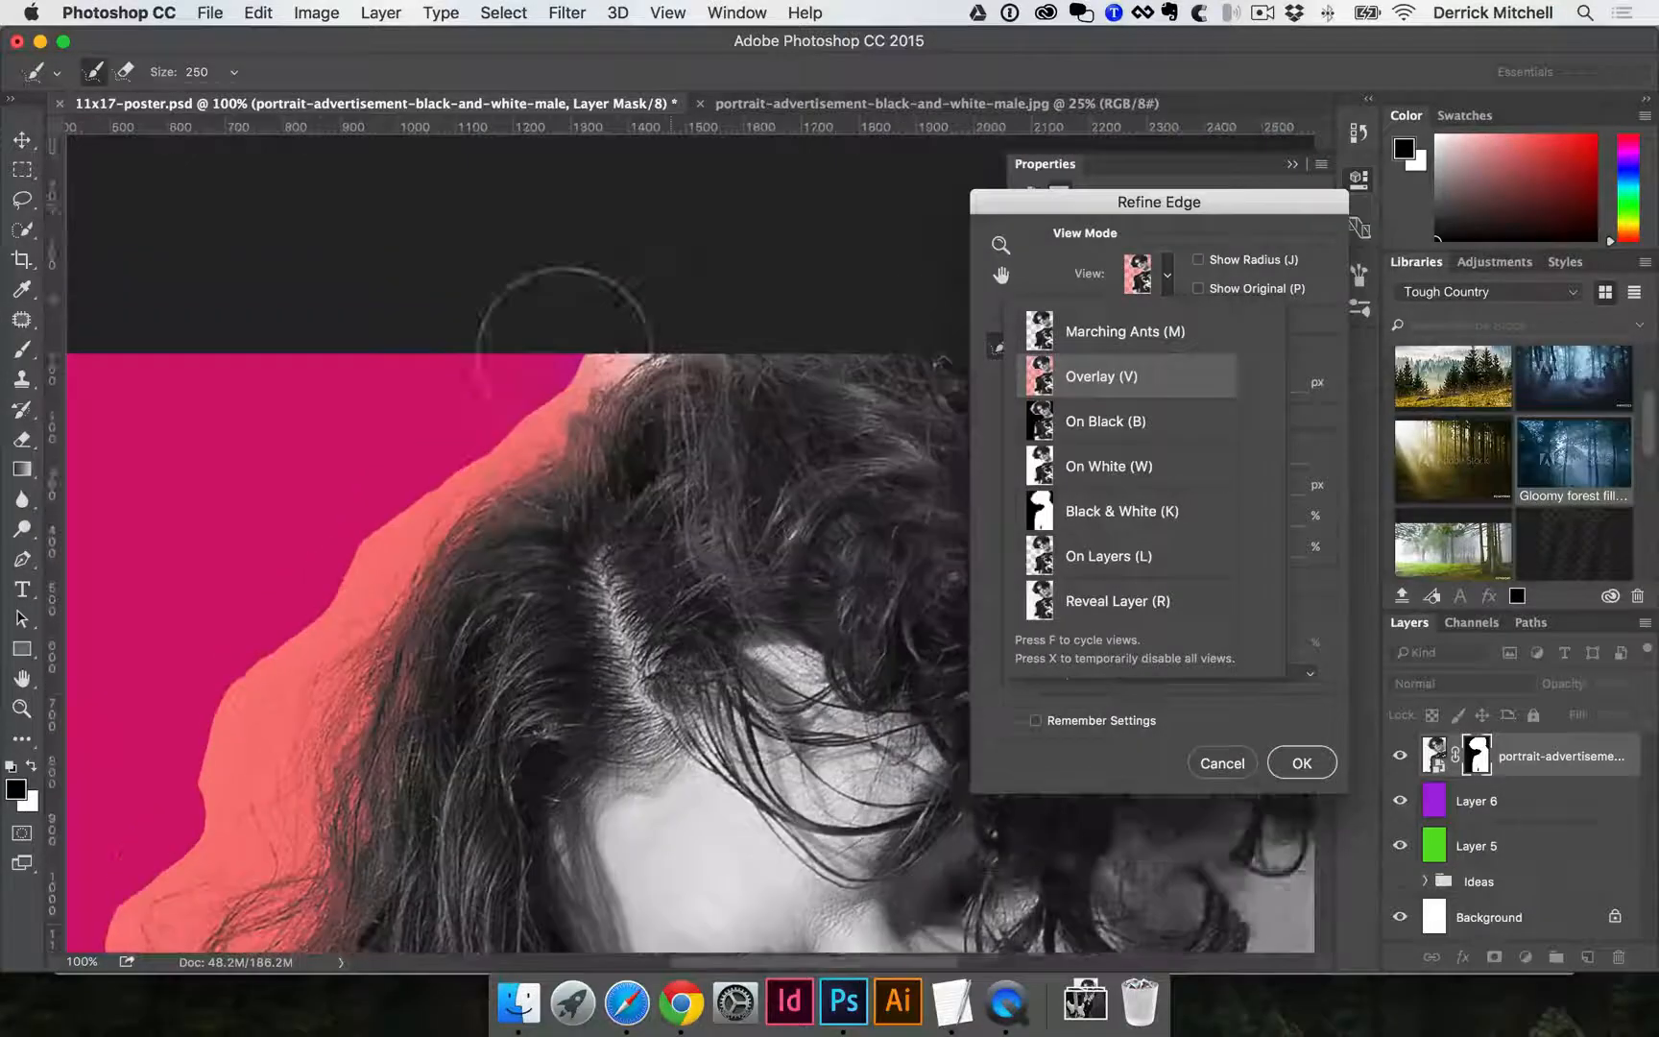
{"action": "scroll", "coordinate": [642, 439], "scroll_direction": "down", "scroll_amount": 6}
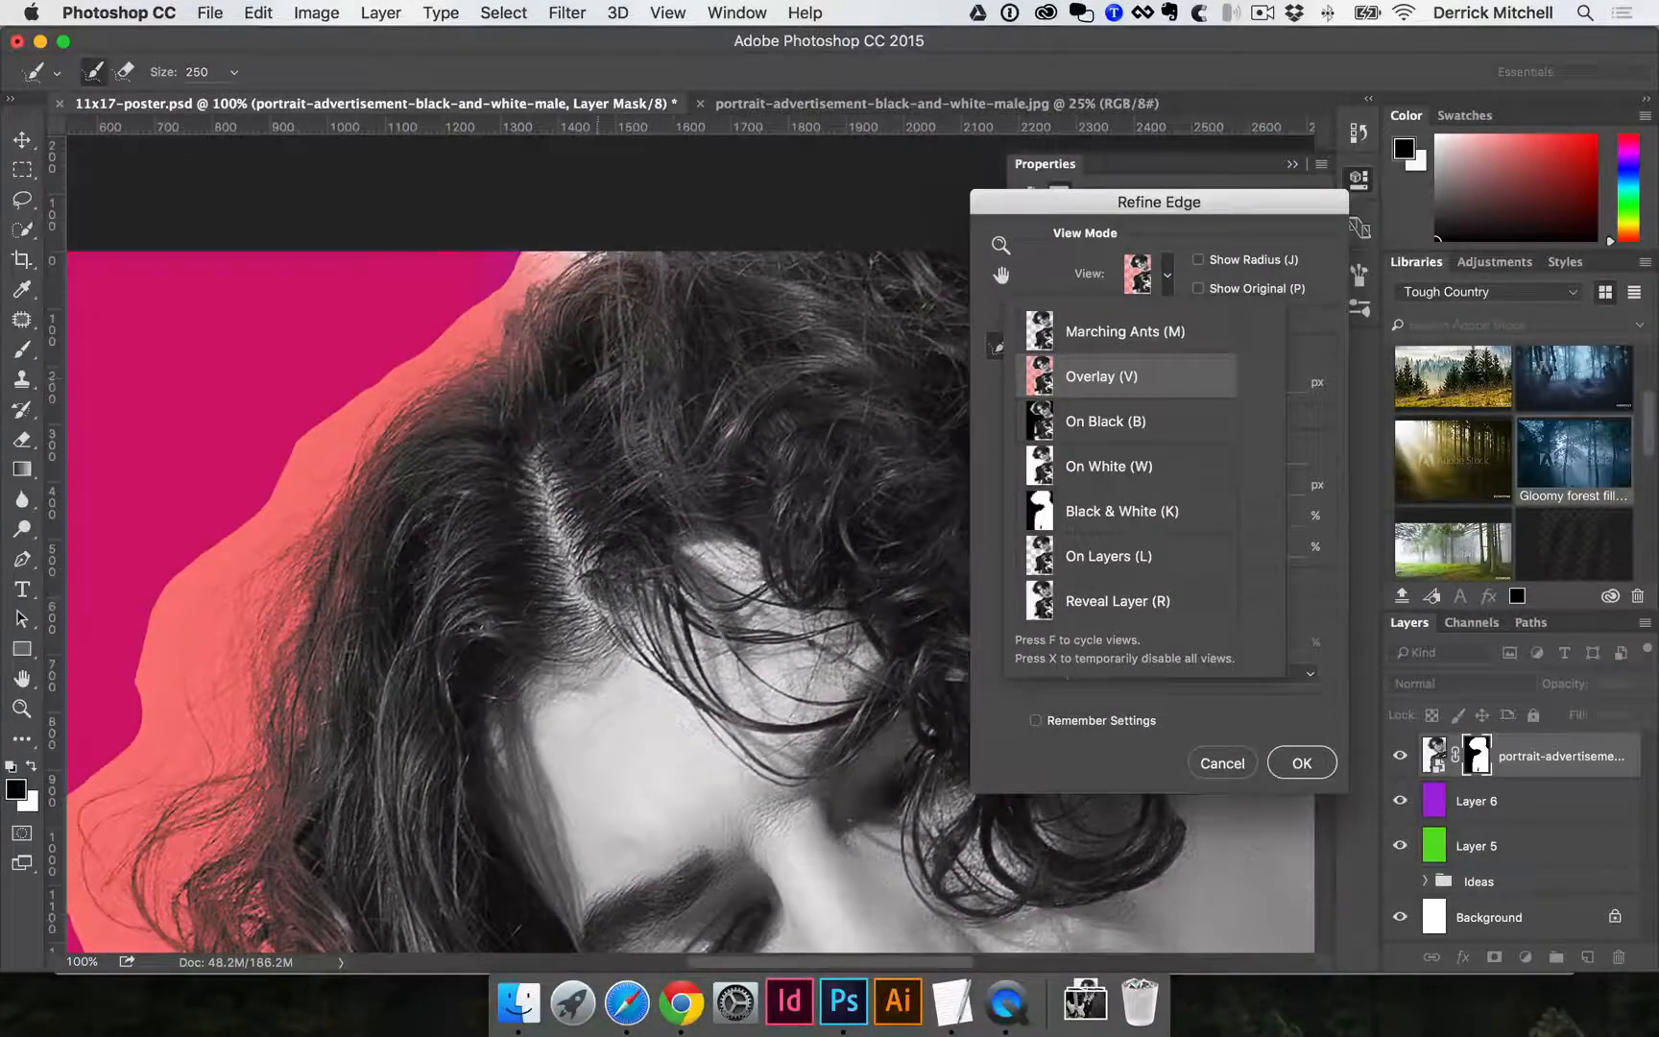
{"action": "left_click_drag", "start_coordinate": [596, 256], "coordinate": [585, 252]}
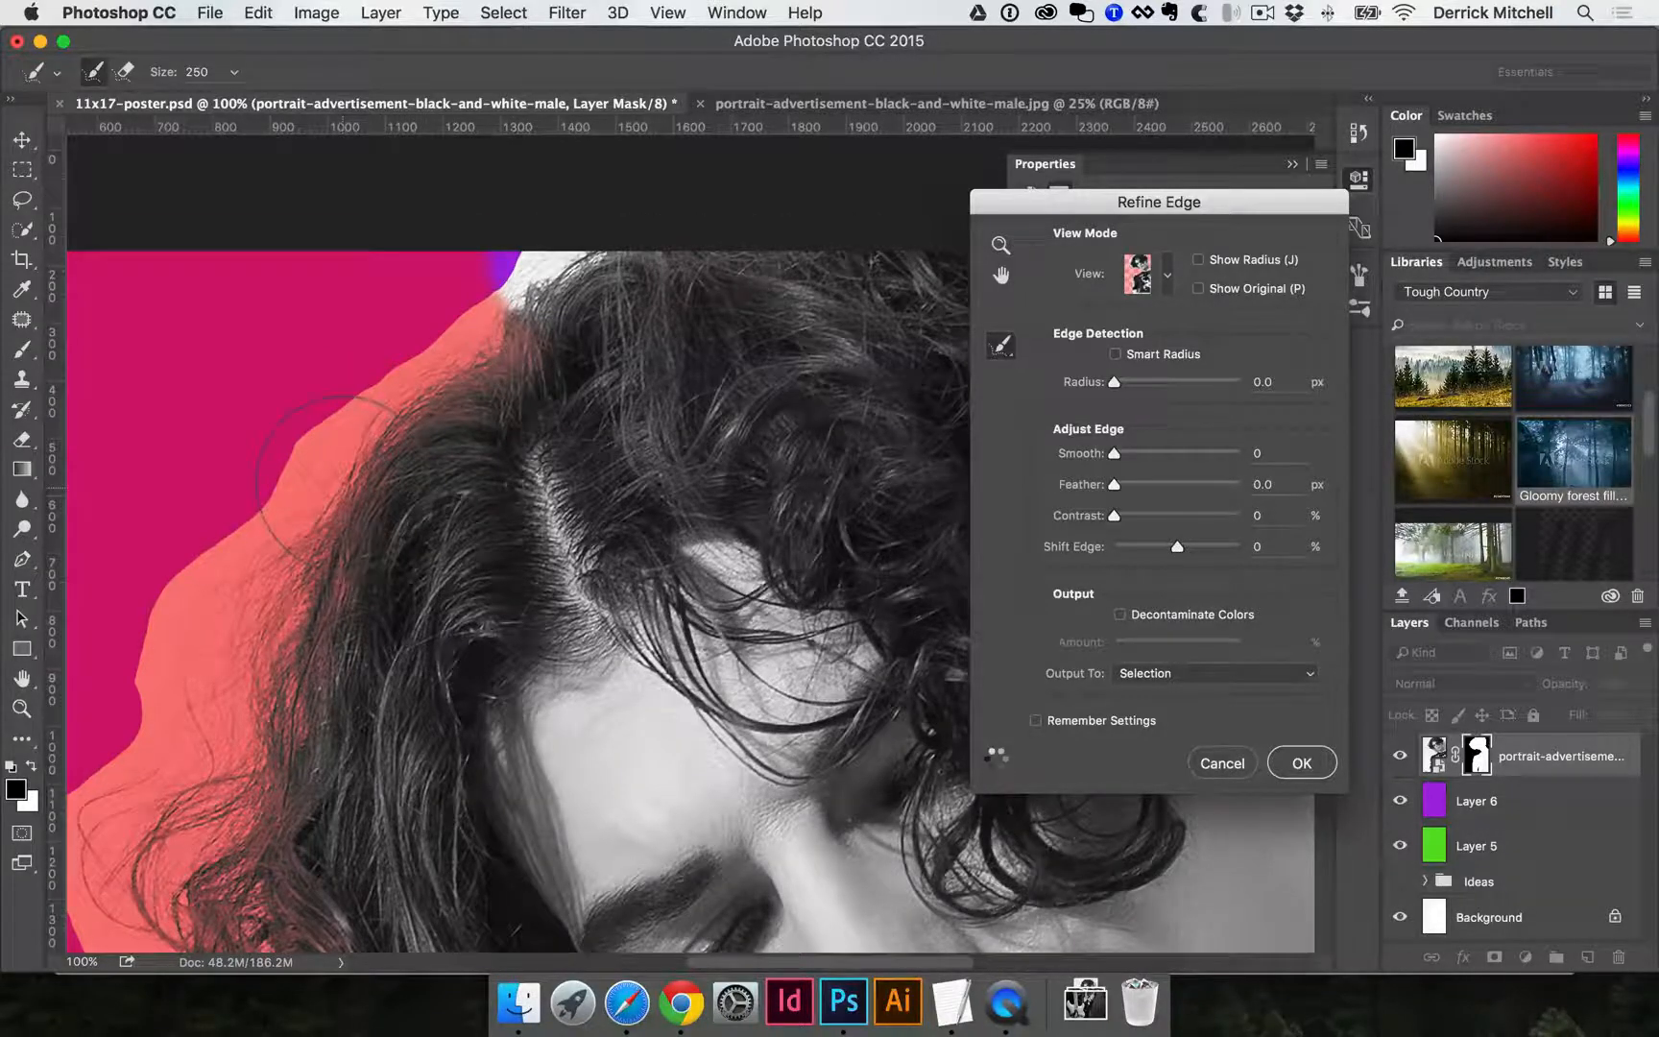
Examine the refined edge along the lower left-hand curls and the jacket.
{"action": "scroll", "coordinate": [343, 484], "scroll_direction": "down", "scroll_amount": 5}
{"action": "scroll", "coordinate": [343, 484], "scroll_direction": "left", "scroll_amount": 2}
{"action": "scroll", "coordinate": [345, 484], "scroll_direction": "down", "scroll_amount": 5}
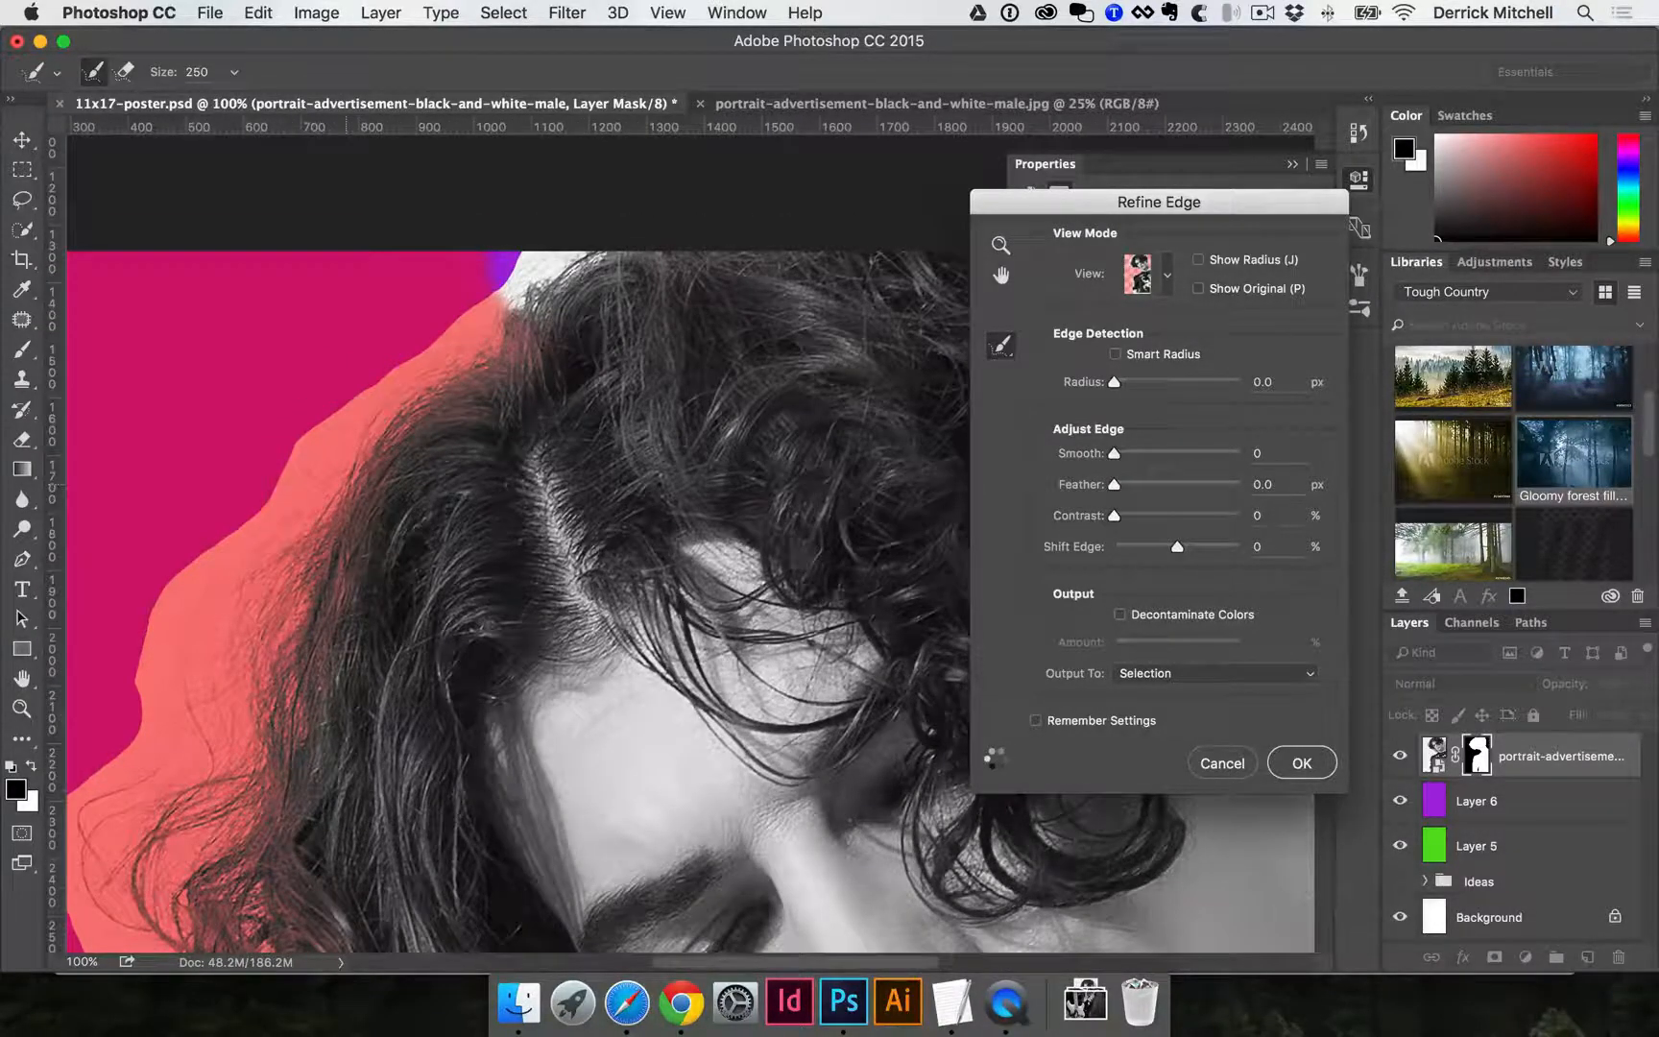
{"action": "scroll", "coordinate": [691, 543], "scroll_direction": "down", "scroll_amount": 6}
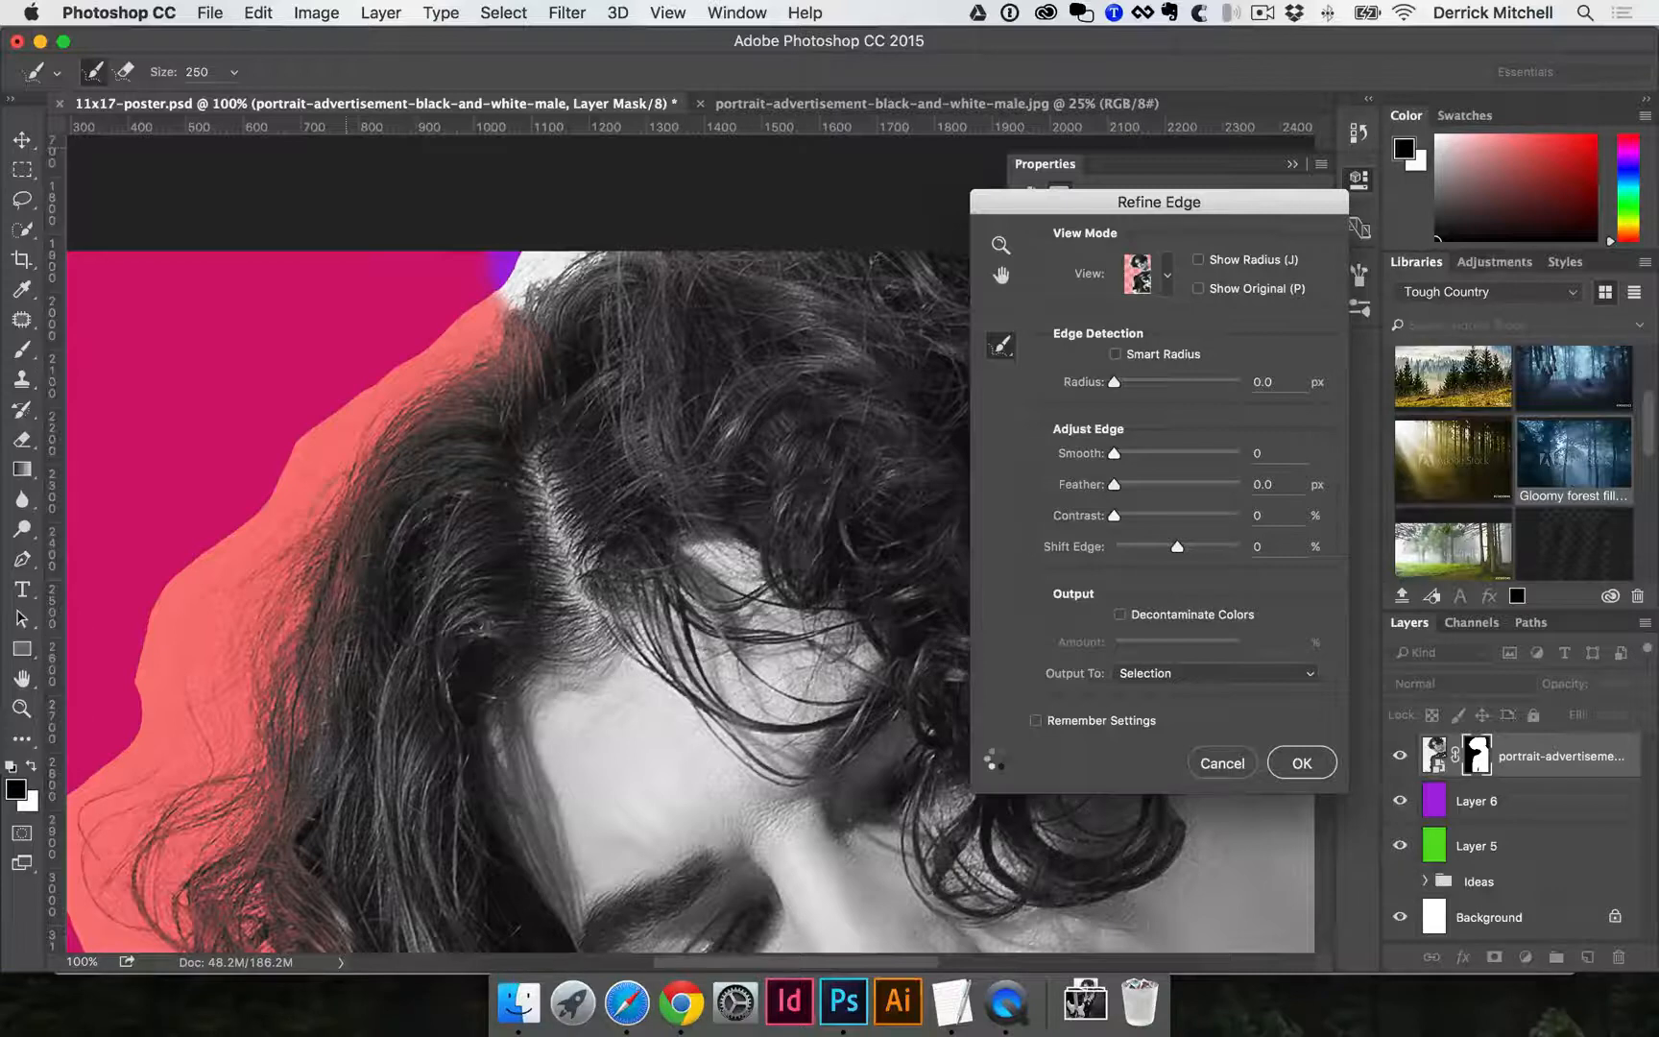
{"action": "left_click_drag", "start_coordinate": [352, 909], "coordinate": [567, 367]}
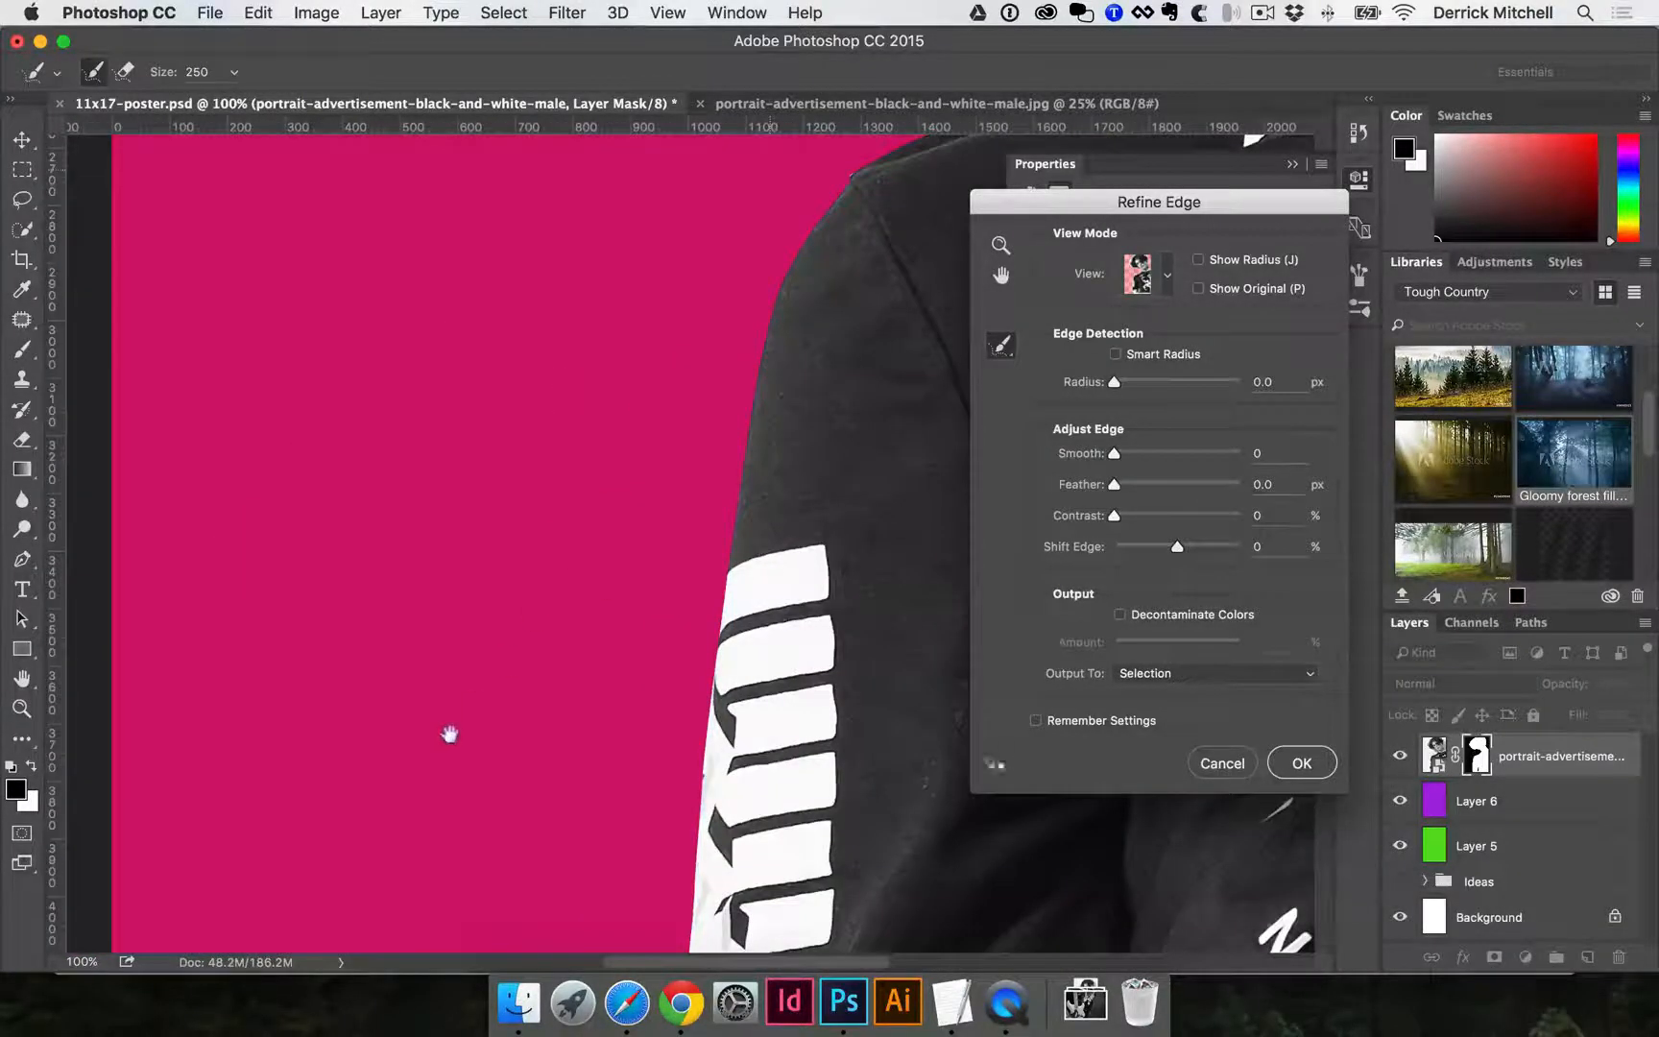
{"action": "left_click_drag", "start_coordinate": [449, 735], "coordinate": [758, 516]}
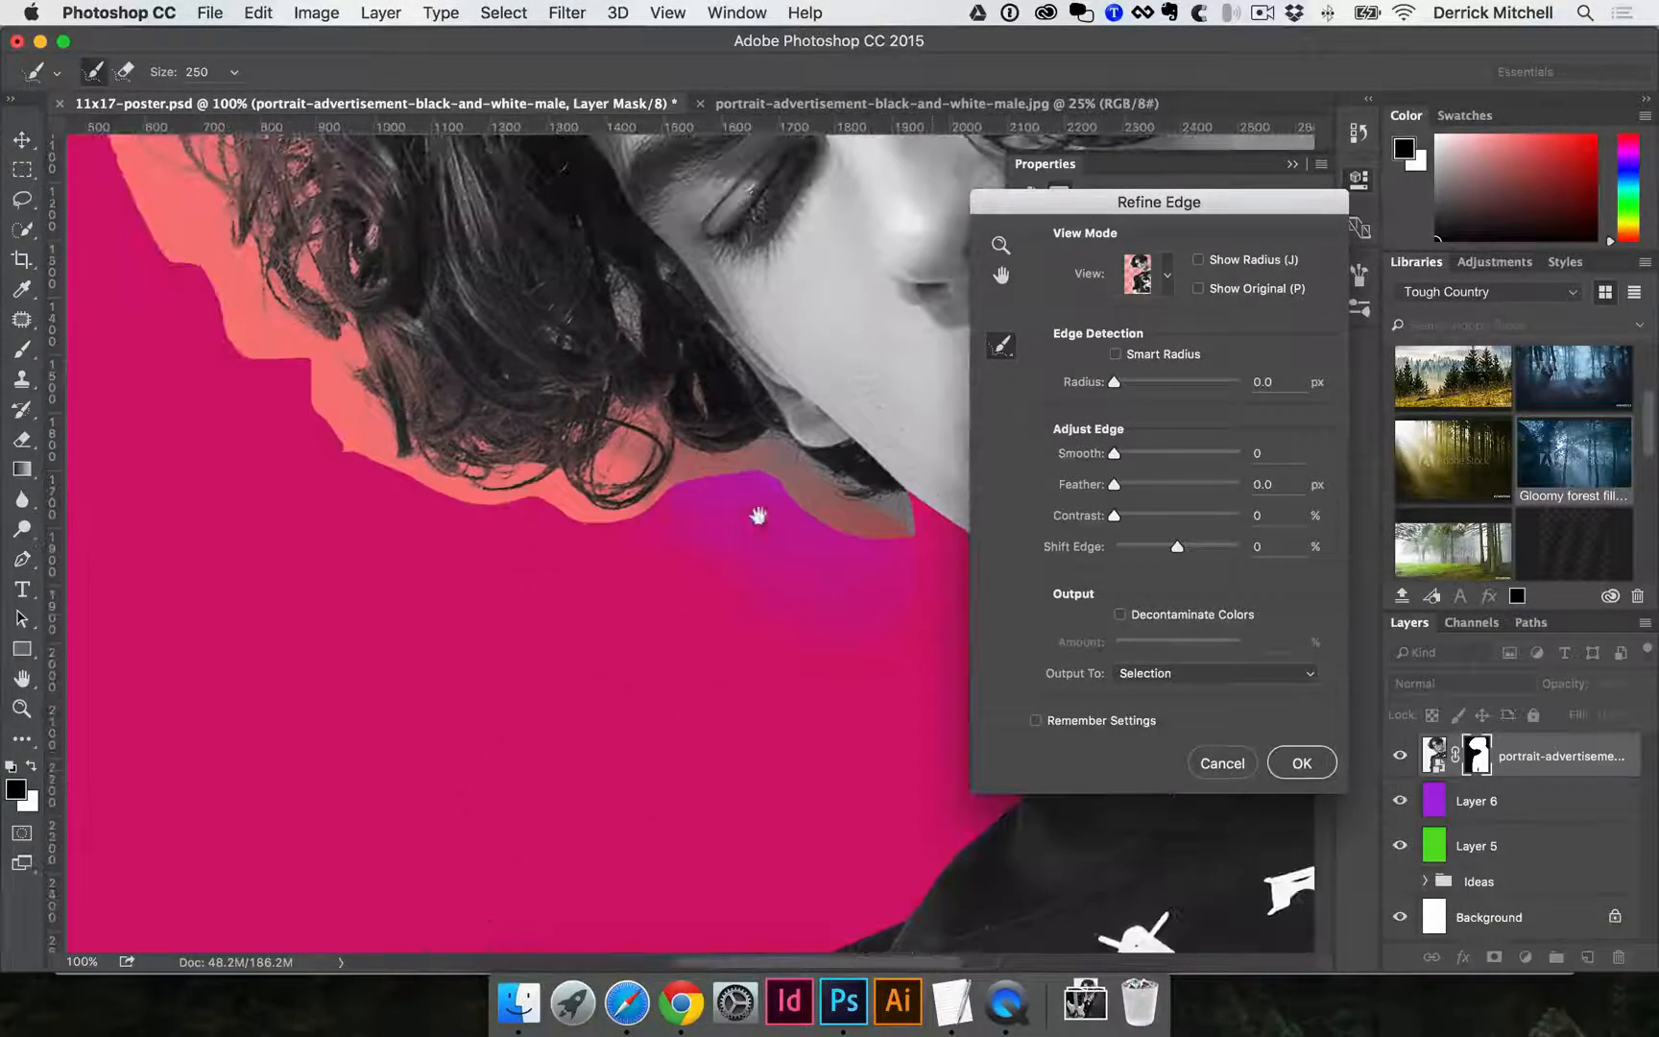
{"action": "left_click_drag", "start_coordinate": [415, 385], "coordinate": [463, 455]}
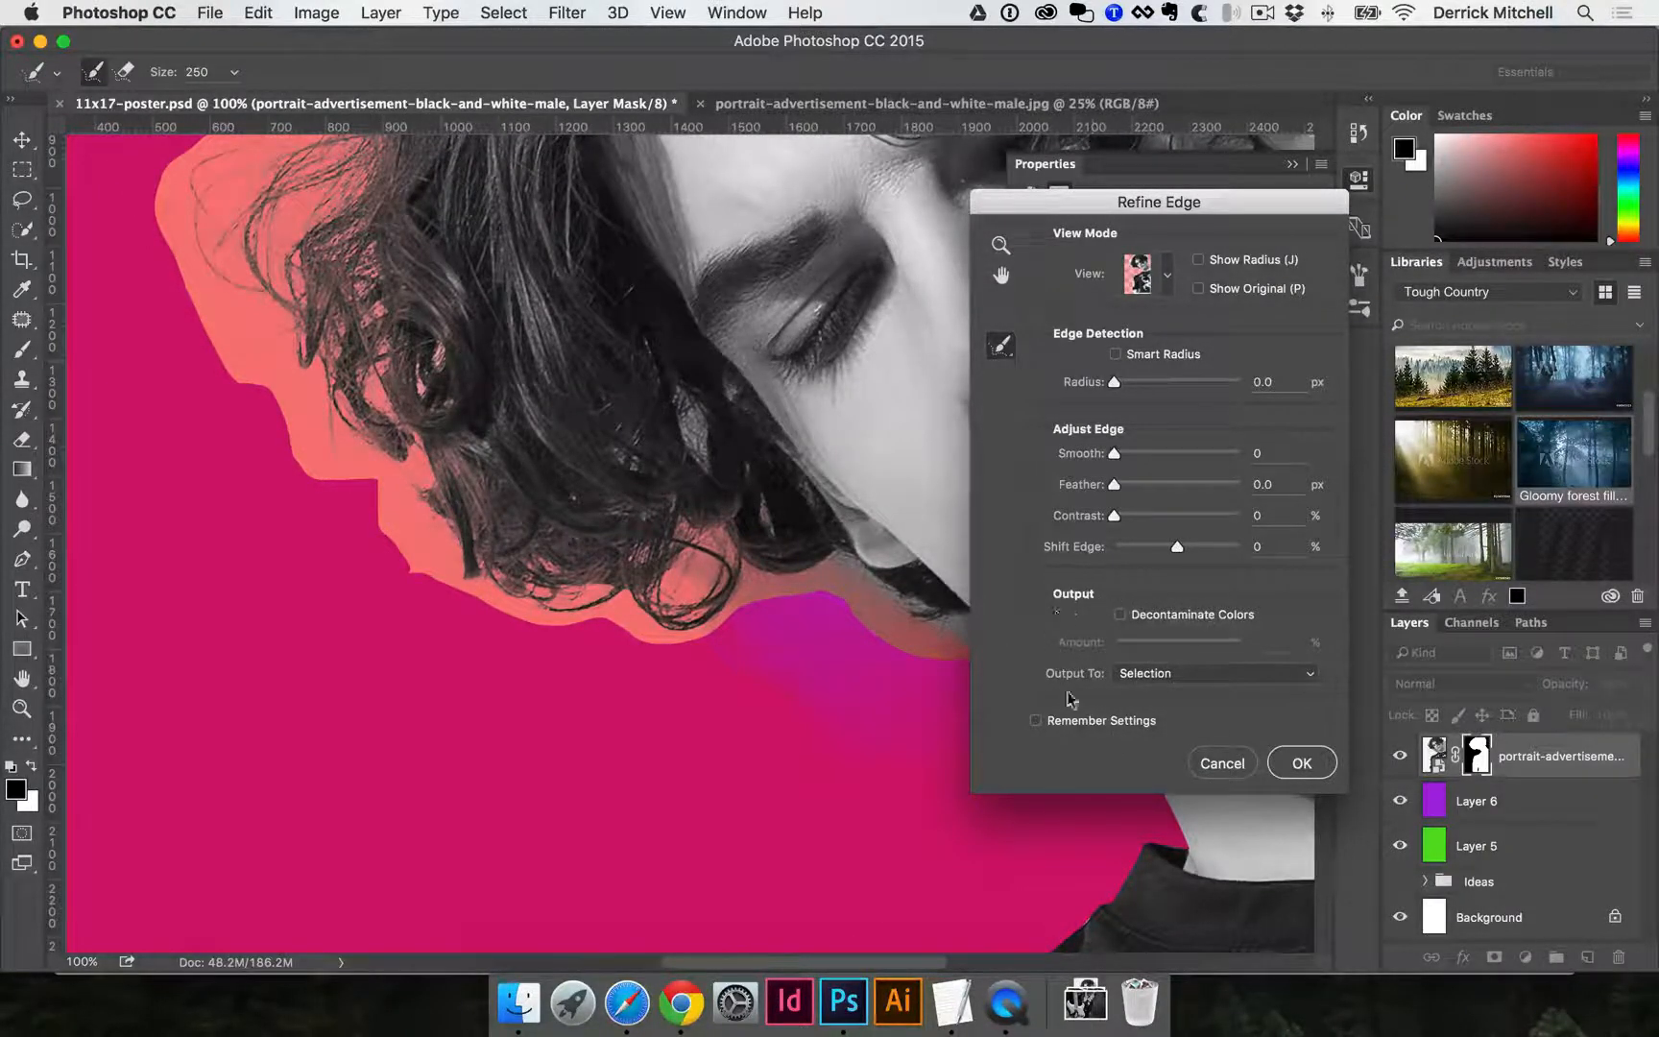
Apply the edge refinement with its output kept as Selection, and undo the last change.
{"action": "left_click", "coordinate": [1187, 675]}
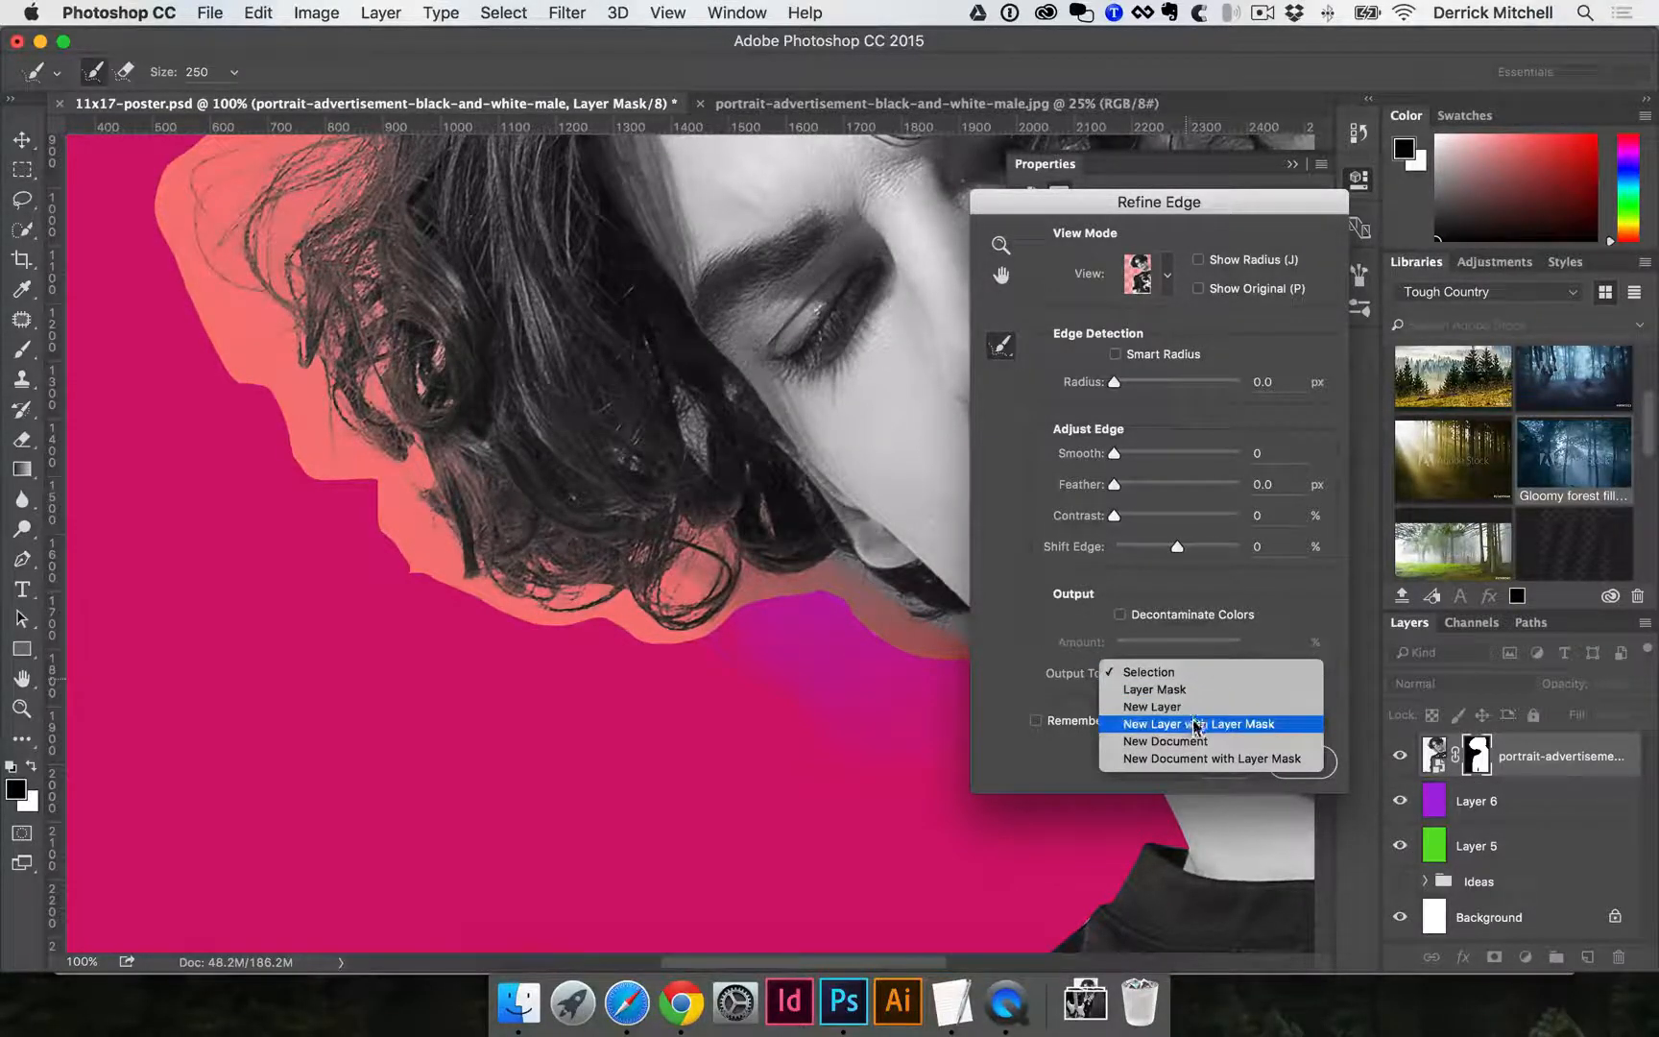
{"action": "left_click", "coordinate": [1028, 684]}
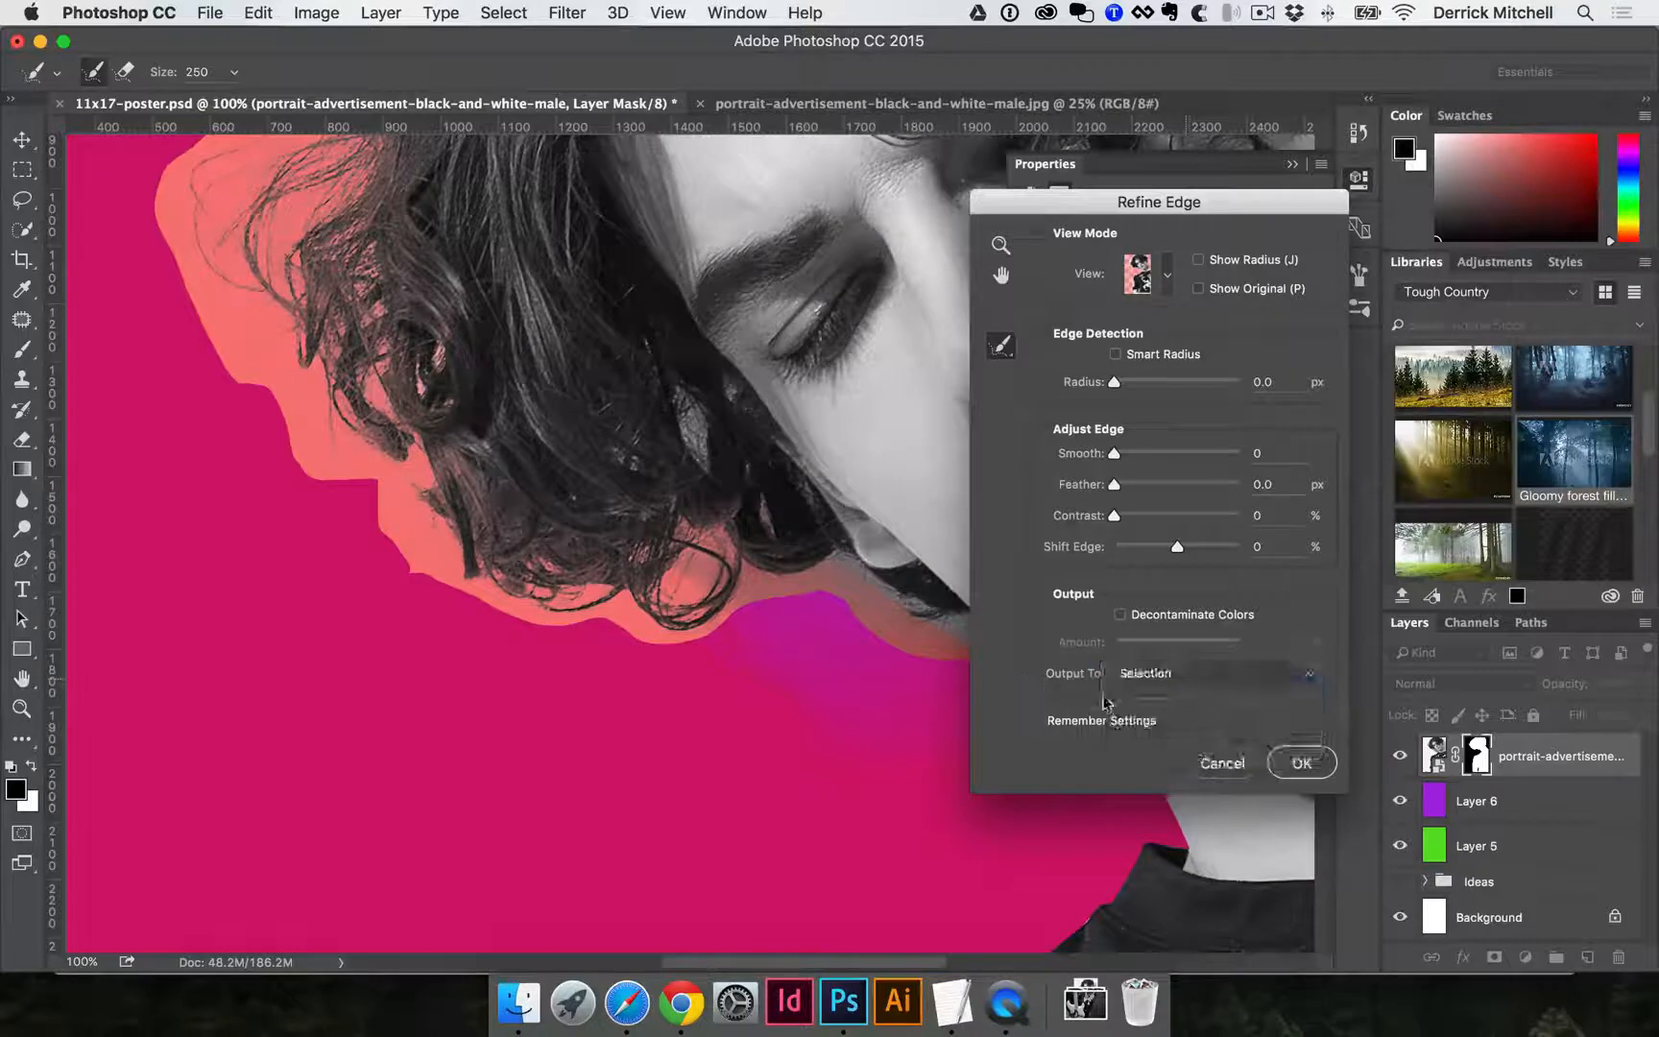
{"action": "left_click", "coordinate": [1296, 763]}
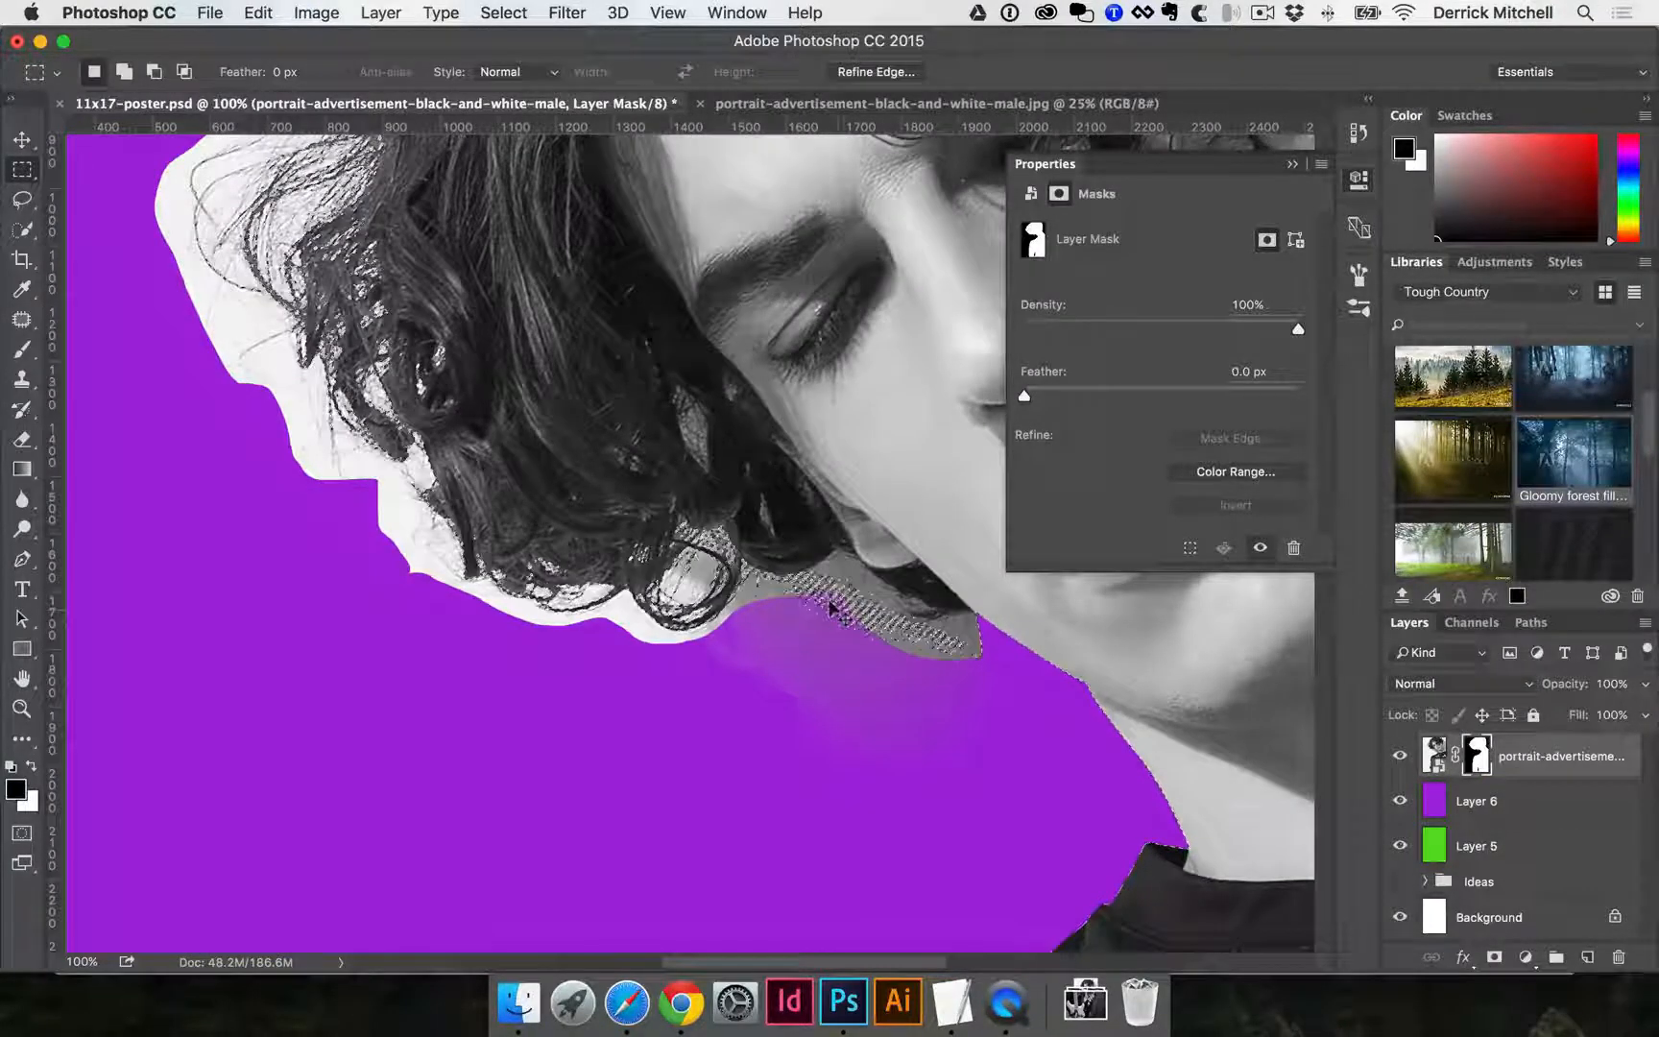
{"action": "key", "text": "super+z"}
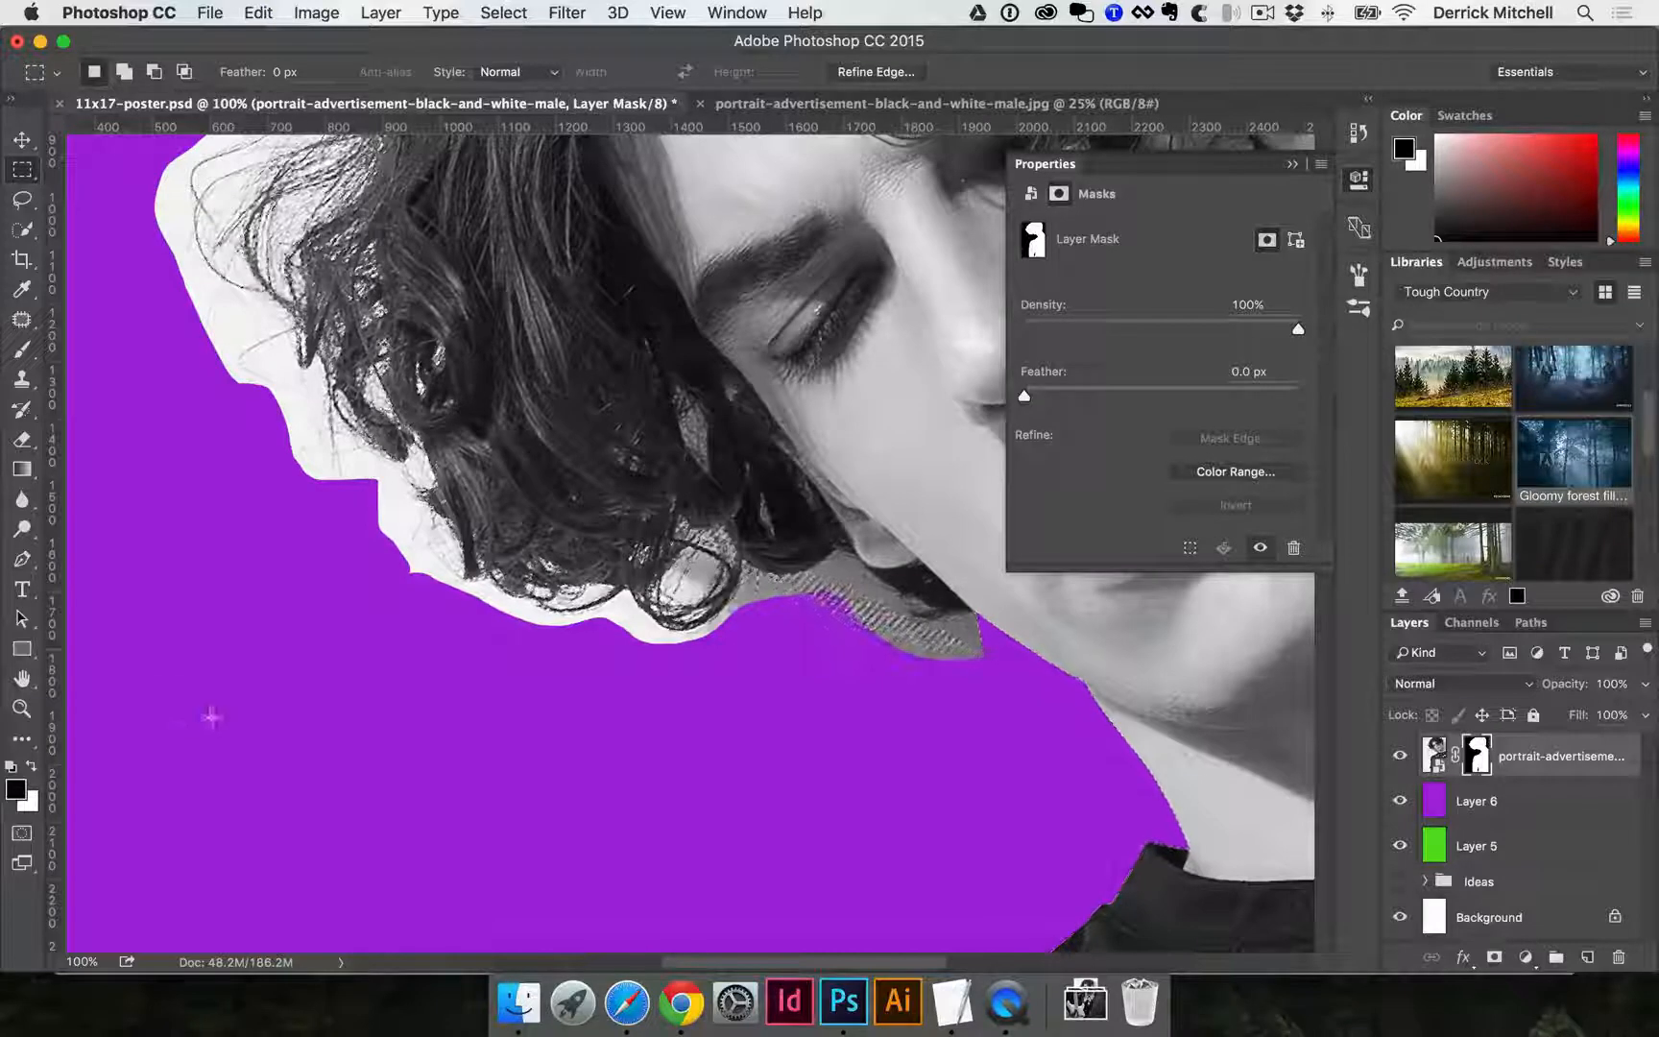
Try filling the current selection on the portrait's layer mask with black, and undo the fill.
{"action": "key", "text": "alt+BackSpace"}
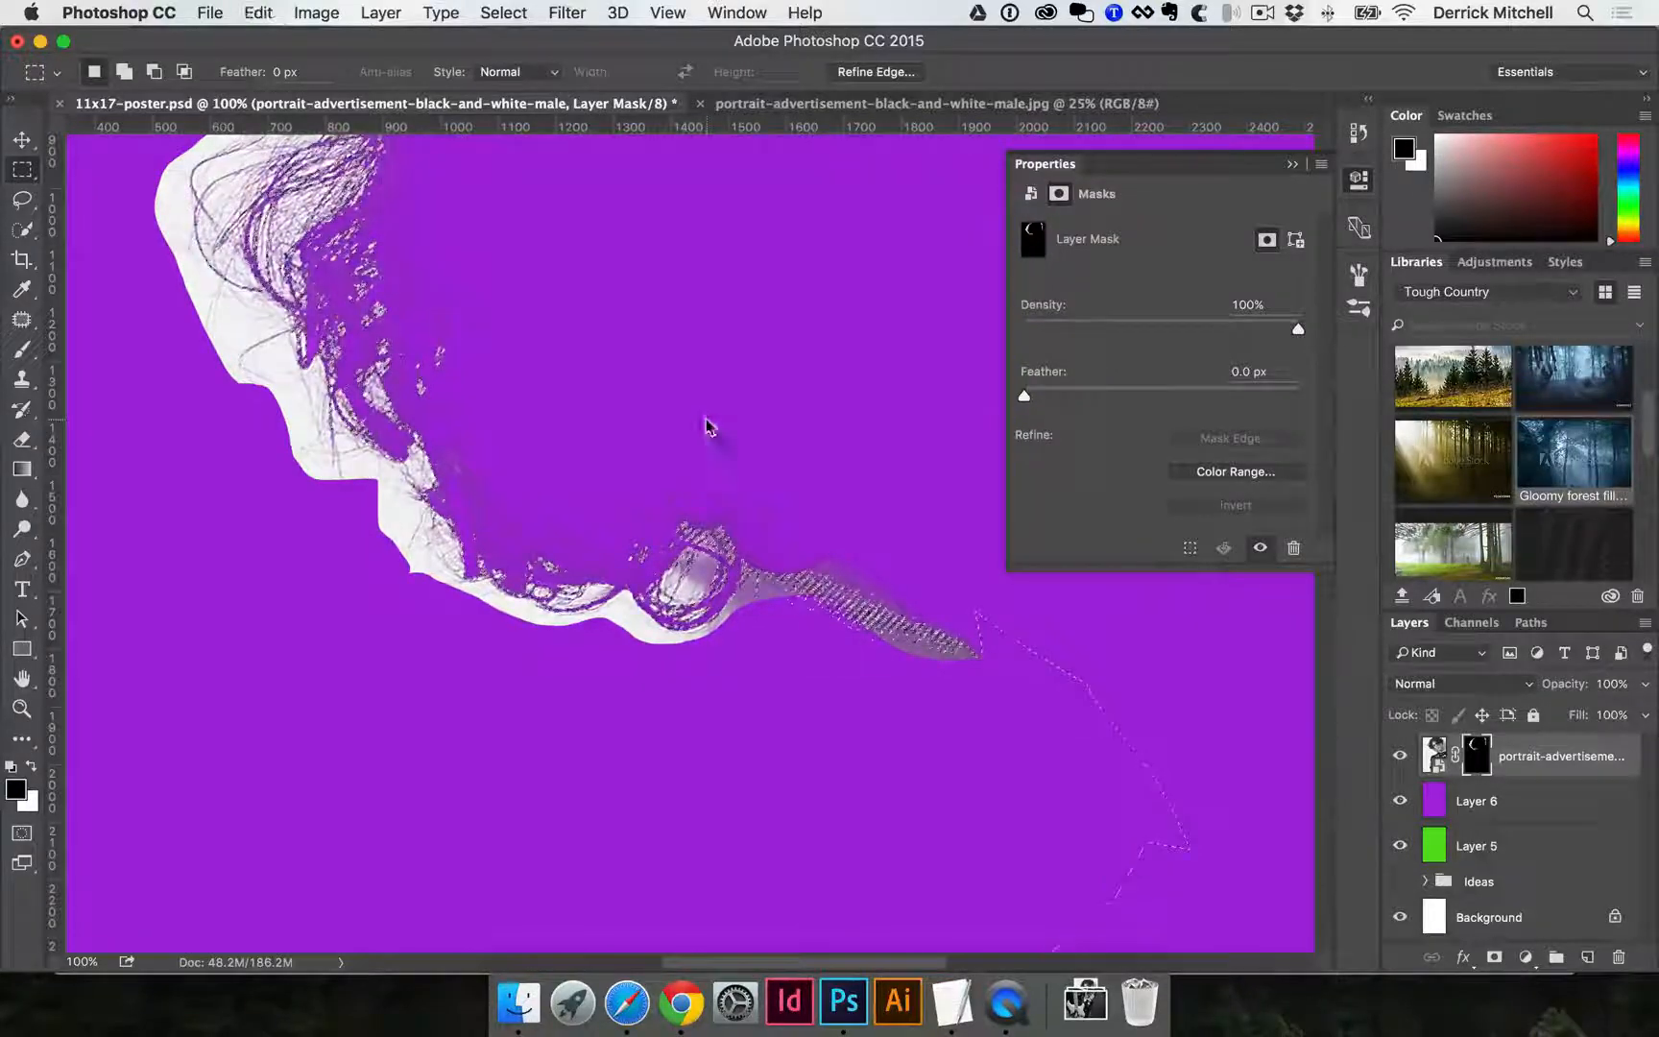
{"action": "key", "text": "super+z"}
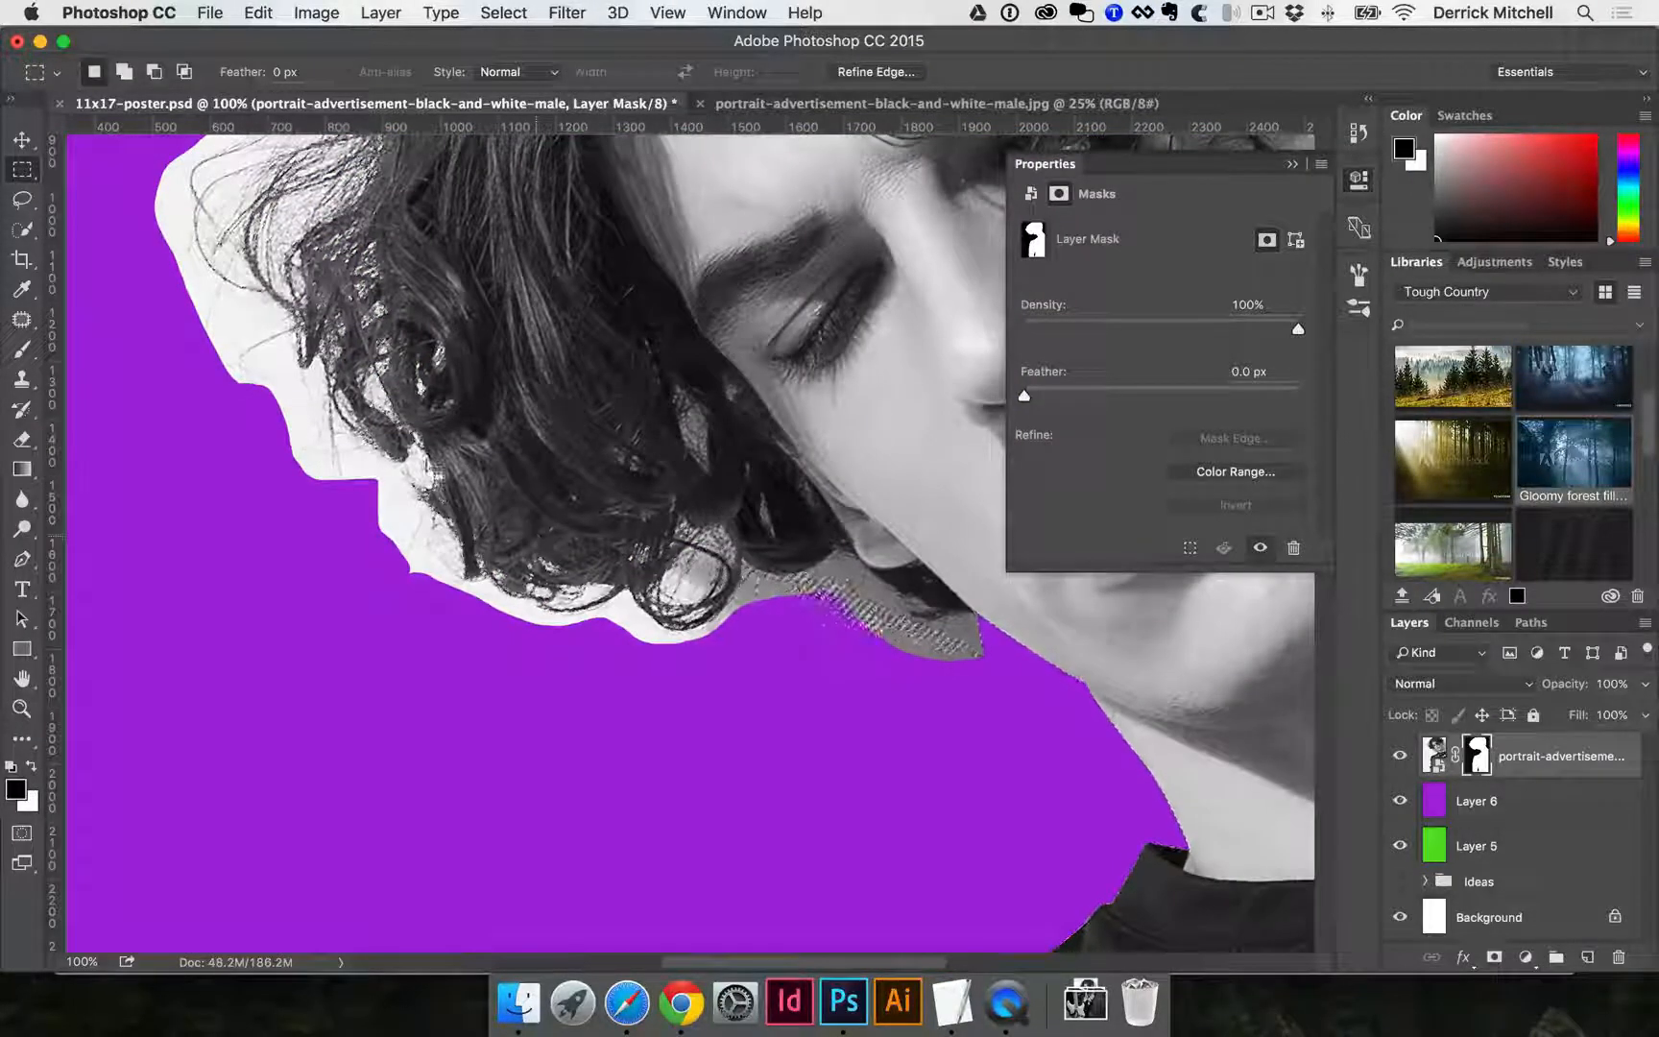
Invert the selection, fill the area outside the portrait with black on the layer mask, and deselect.
{"action": "left_click", "coordinate": [684, 438], "text": "alt+super"}
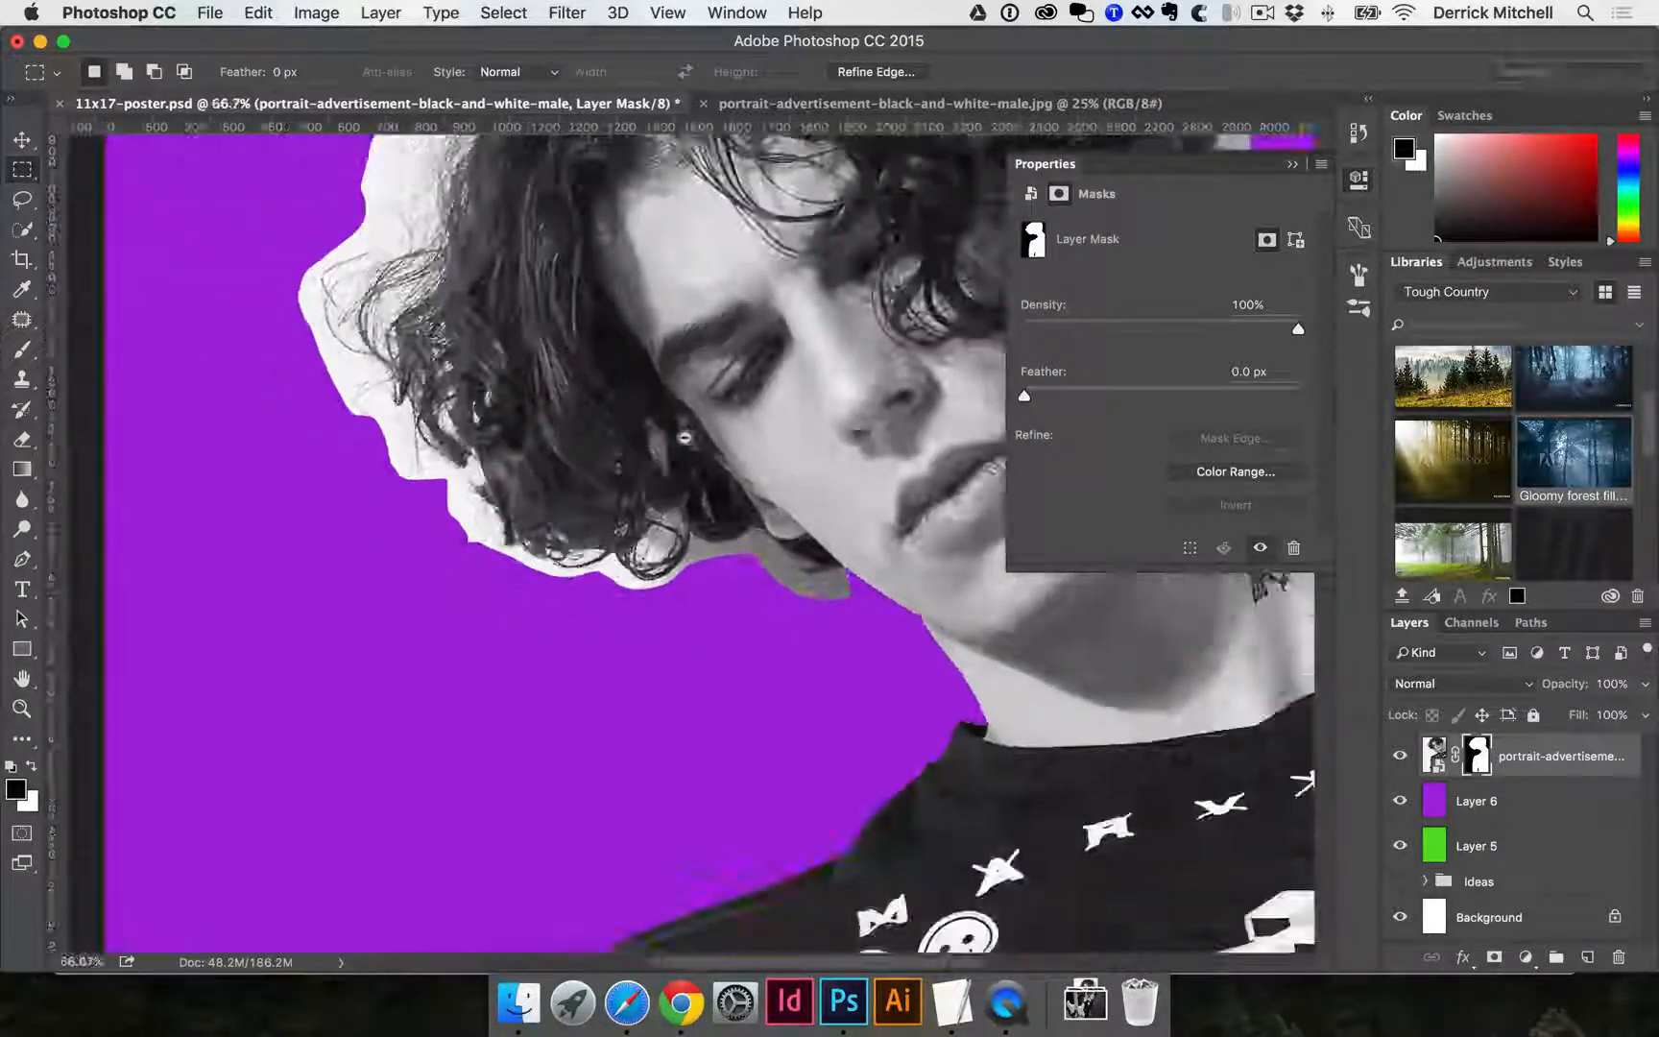
{"action": "left_click", "coordinate": [684, 438], "text": "alt+super"}
{"action": "left_click", "coordinate": [684, 438], "text": "alt+super"}
{"action": "left_click", "coordinate": [684, 438], "text": "alt+super"}
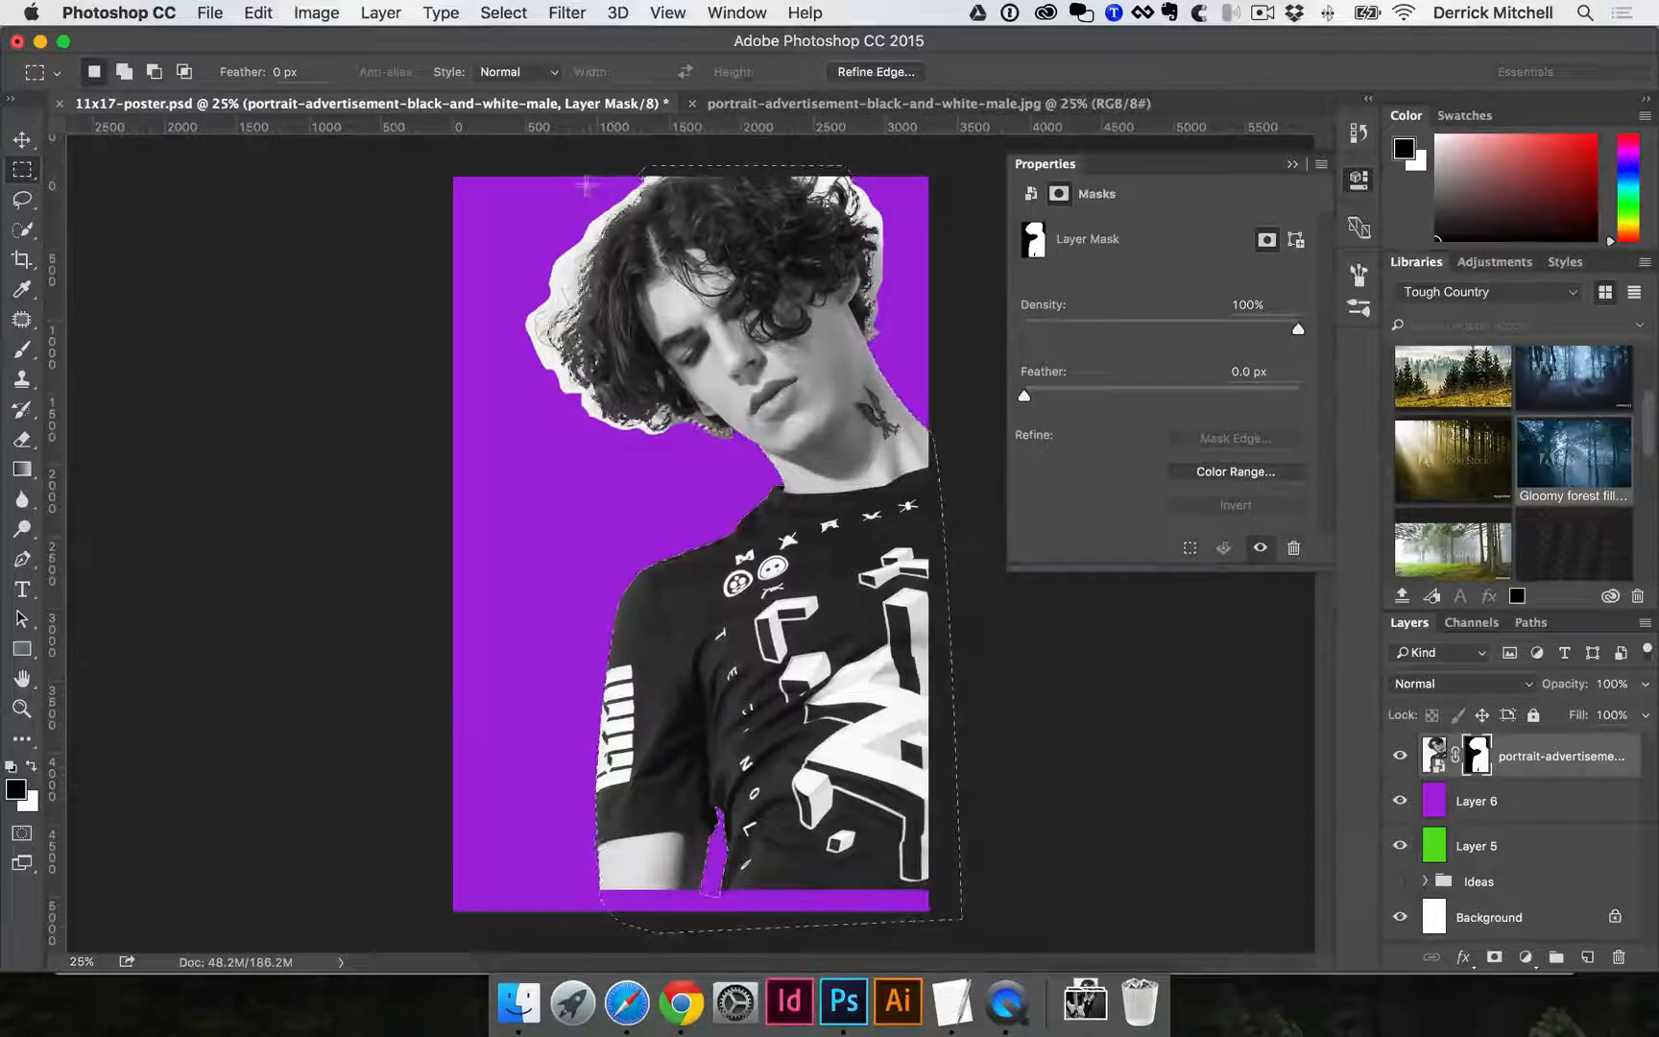
{"action": "left_click", "coordinate": [510, 11]}
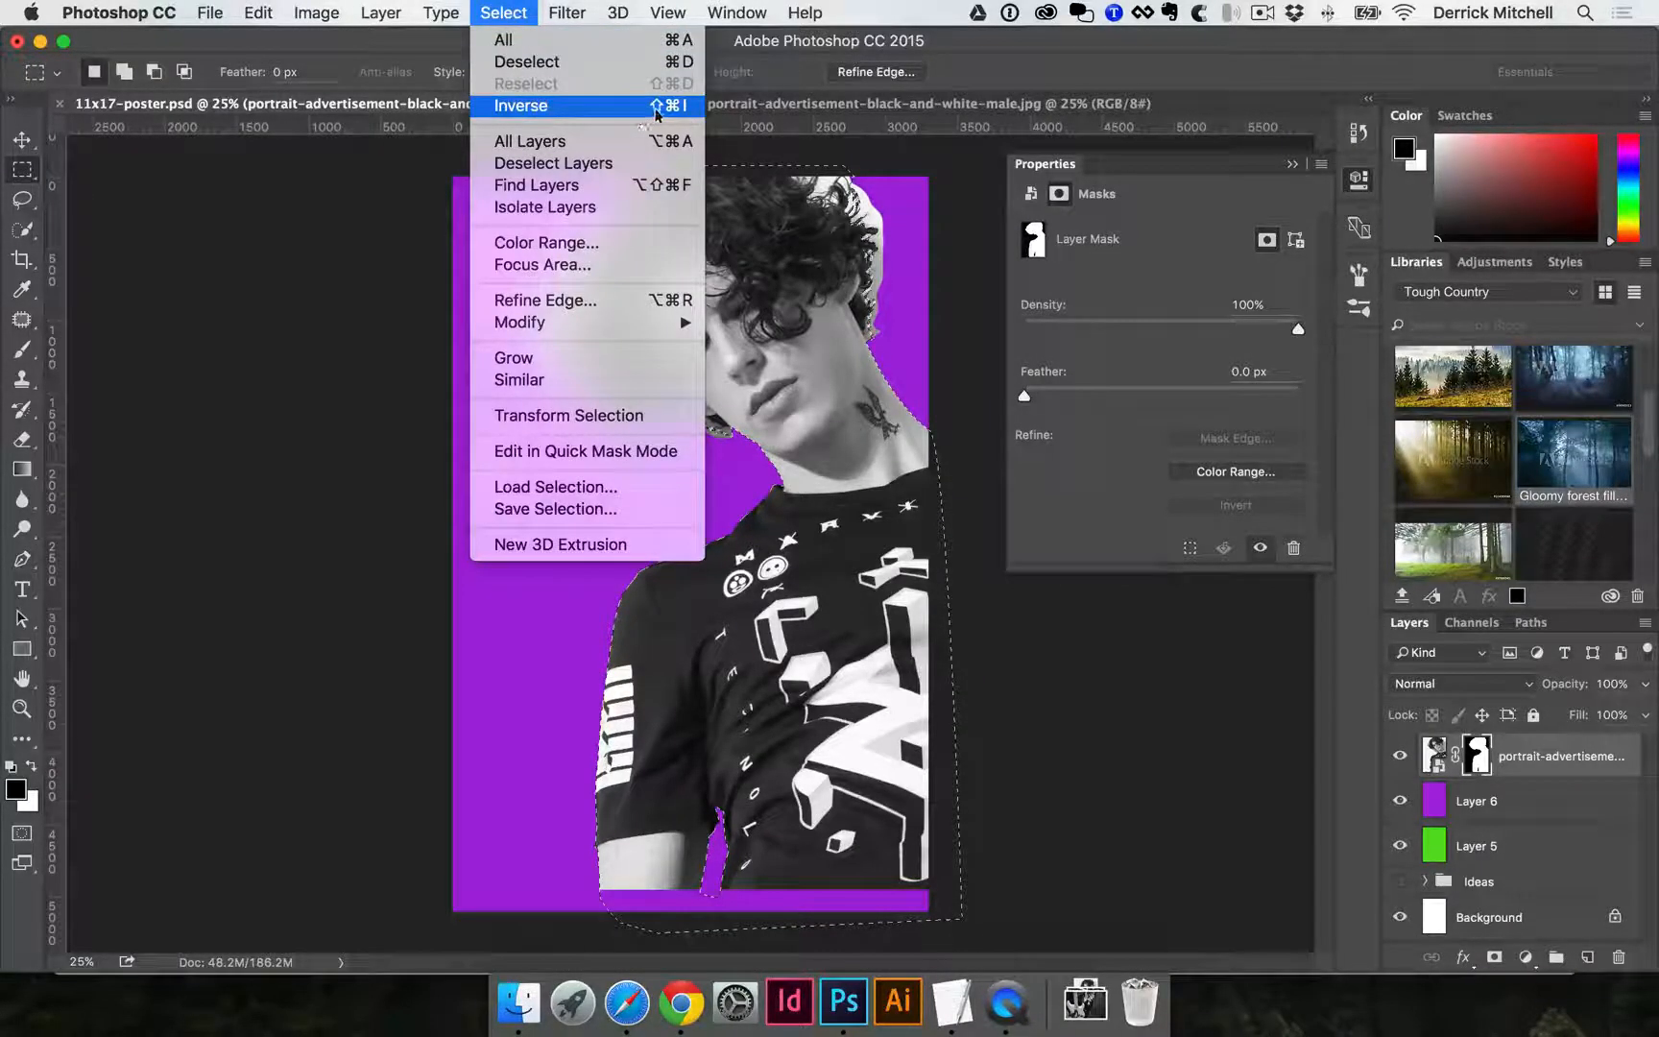
{"action": "left_click", "coordinate": [683, 113]}
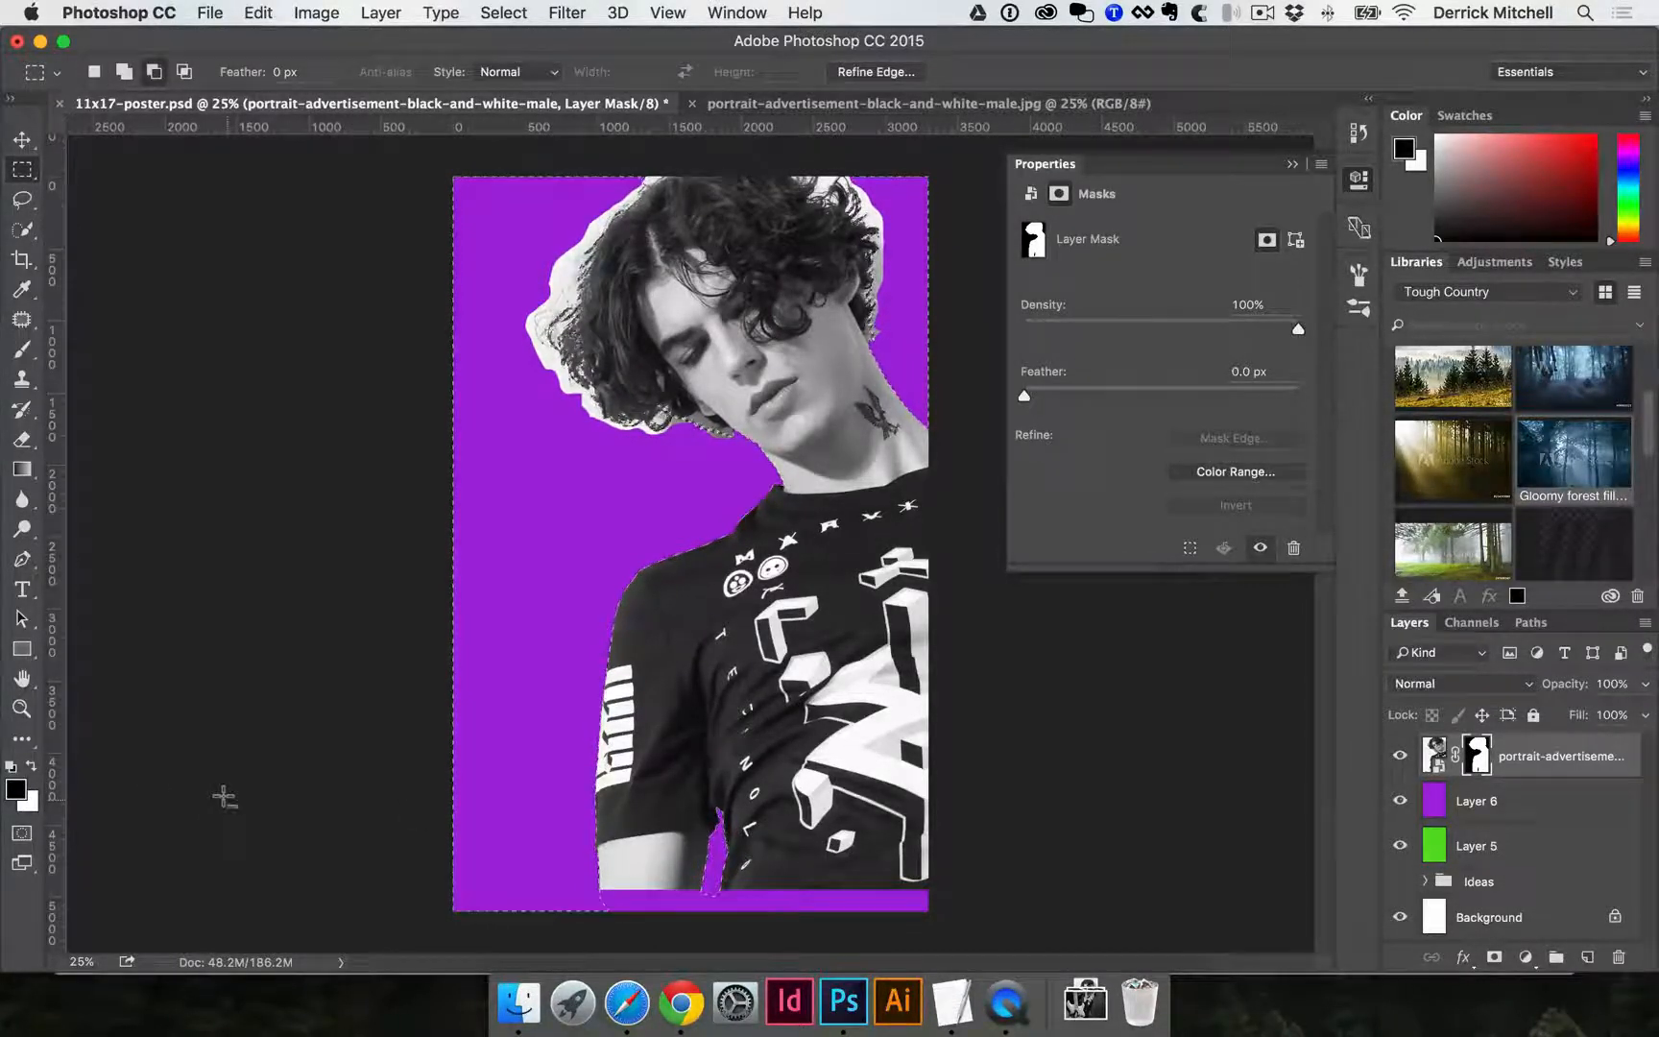
{"action": "key", "text": "alt+BackSpace"}
{"action": "key", "text": "super+d"}
{"action": "key", "text": "v"}
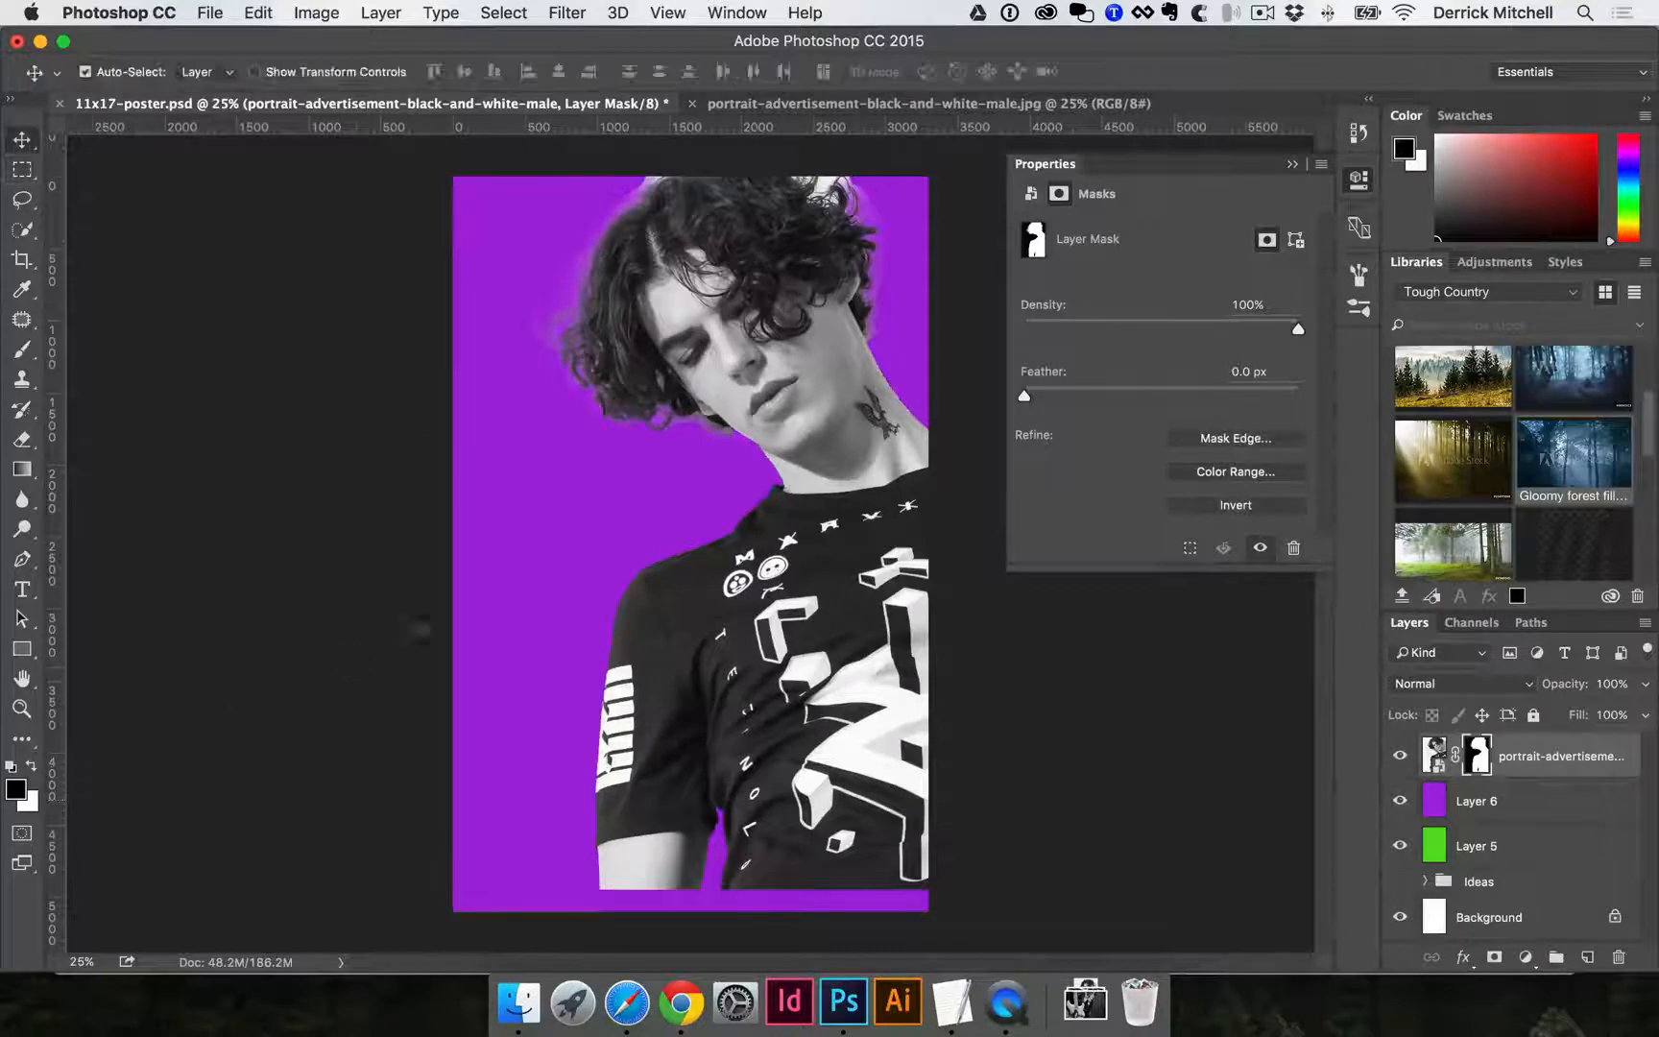
Examine the masked edge of the fine curls on the left side of the hair against the purple background.
{"action": "left_click", "coordinate": [596, 354], "text": "super"}
{"action": "left_click", "coordinate": [672, 507], "text": "super"}
{"action": "left_click", "coordinate": [759, 598], "text": "super"}
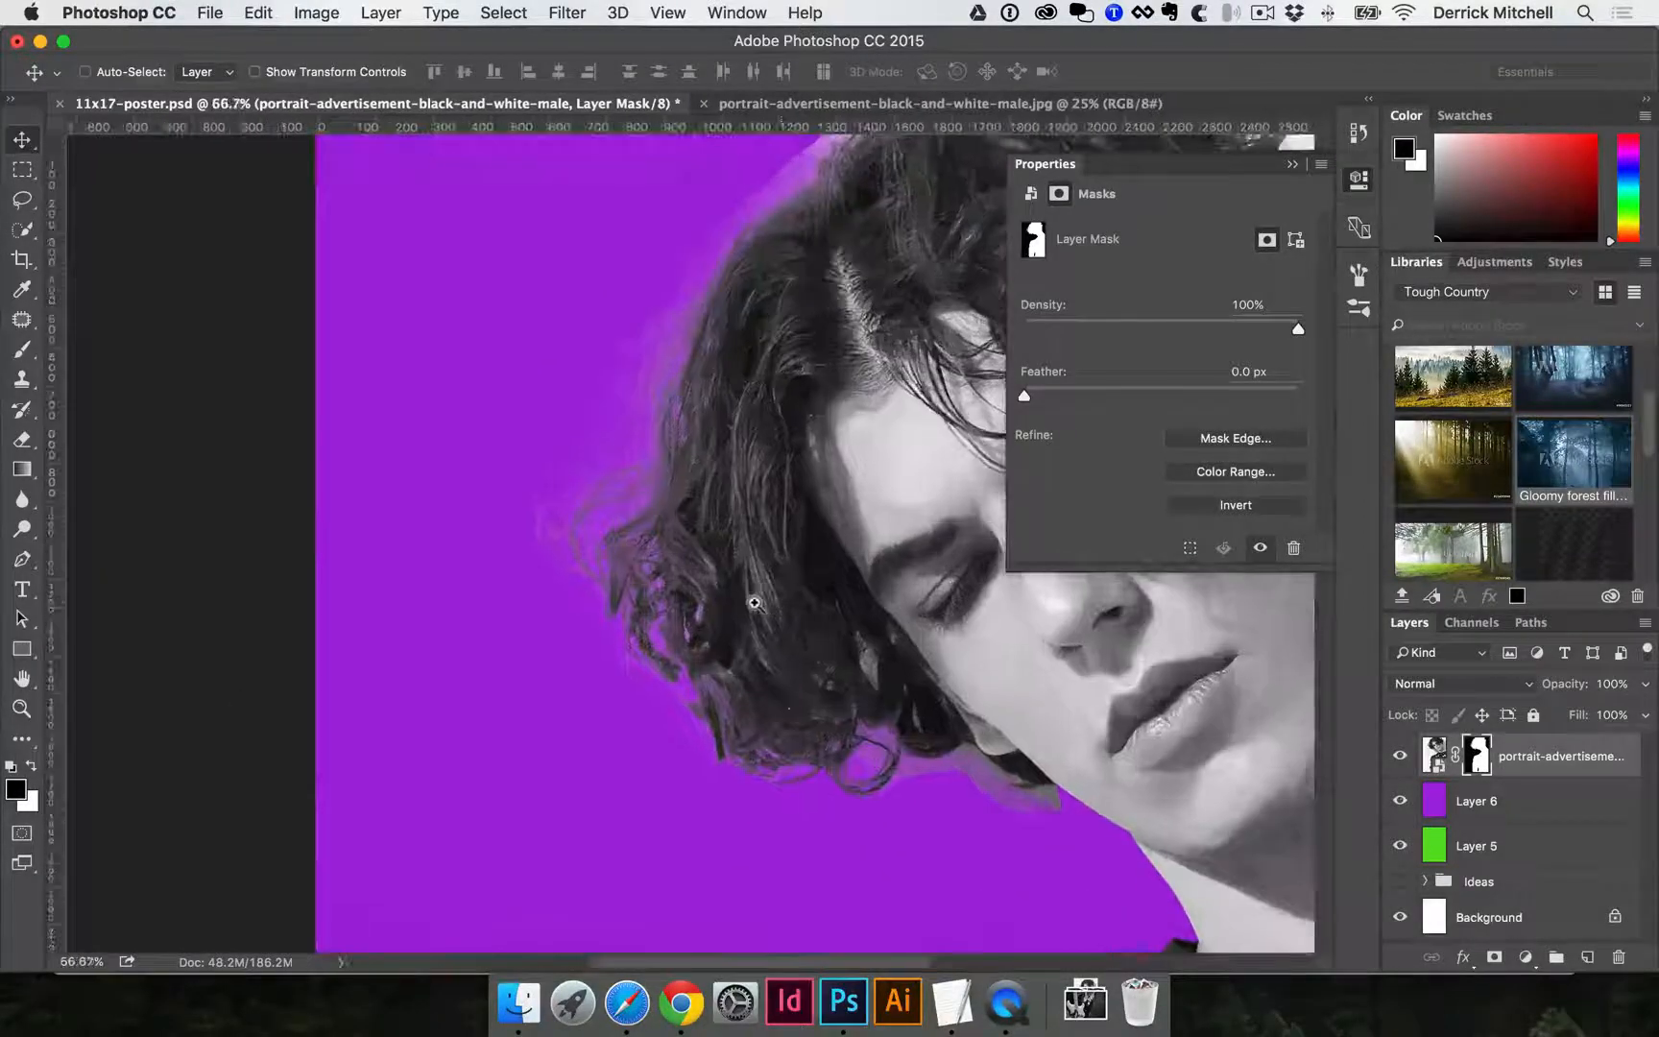
{"action": "left_click", "coordinate": [728, 577], "text": "super"}
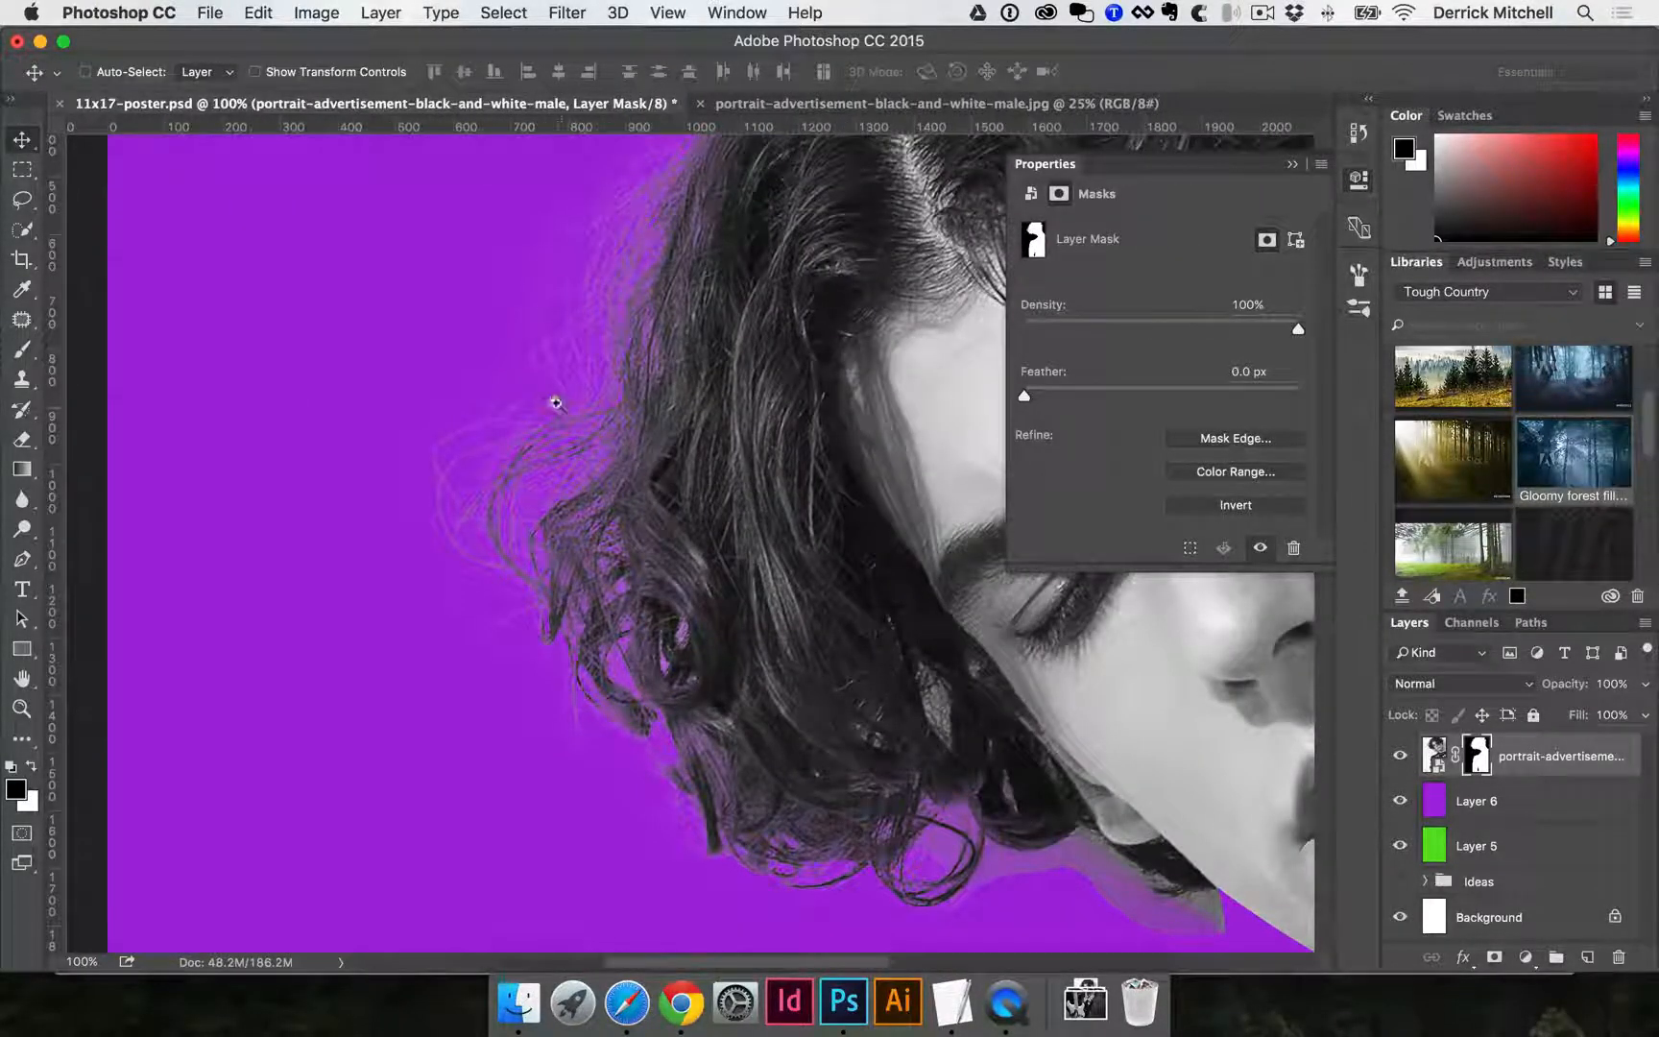
{"action": "left_click", "coordinate": [555, 402], "text": "super"}
{"action": "left_click", "coordinate": [555, 402], "text": "super"}
{"action": "left_click", "coordinate": [367, 461], "text": "alt"}
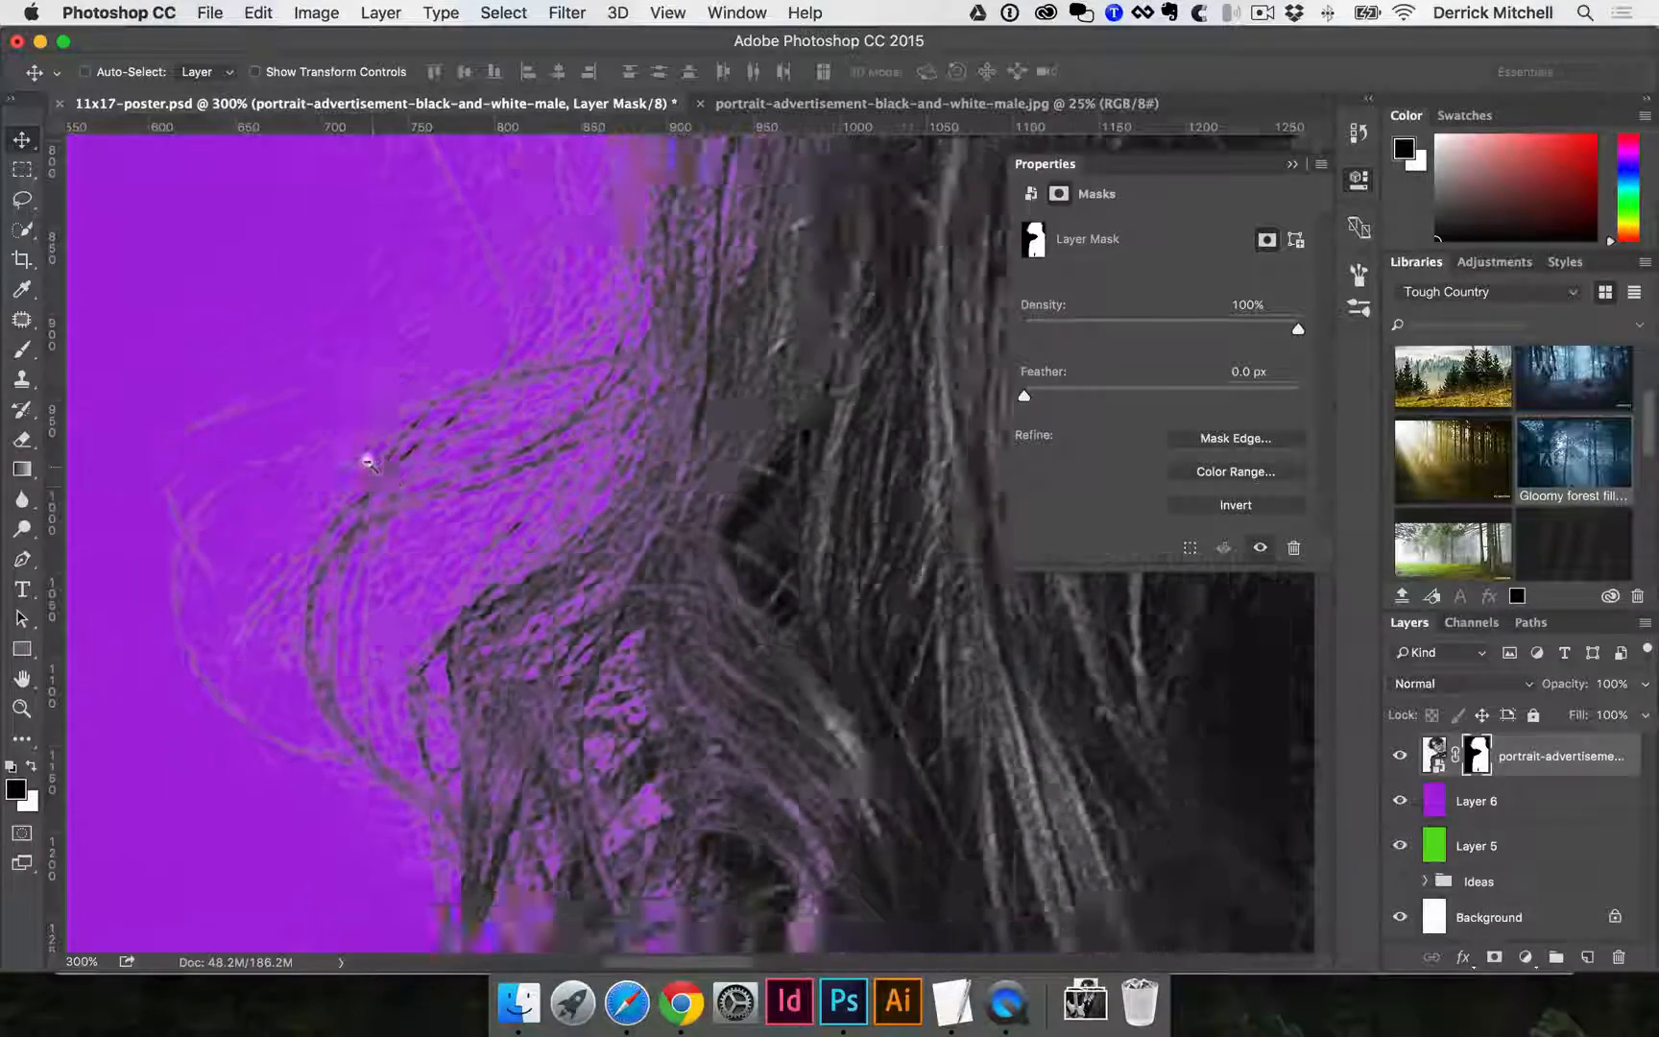
{"action": "left_click", "coordinate": [367, 461], "text": "alt"}
{"action": "left_click", "coordinate": [672, 374], "text": "alt"}
Inspect the hair edge along the poster's top and the whole cutout, and collapse the mask properties.
{"action": "left_click_drag", "start_coordinate": [674, 374], "coordinate": [611, 563]}
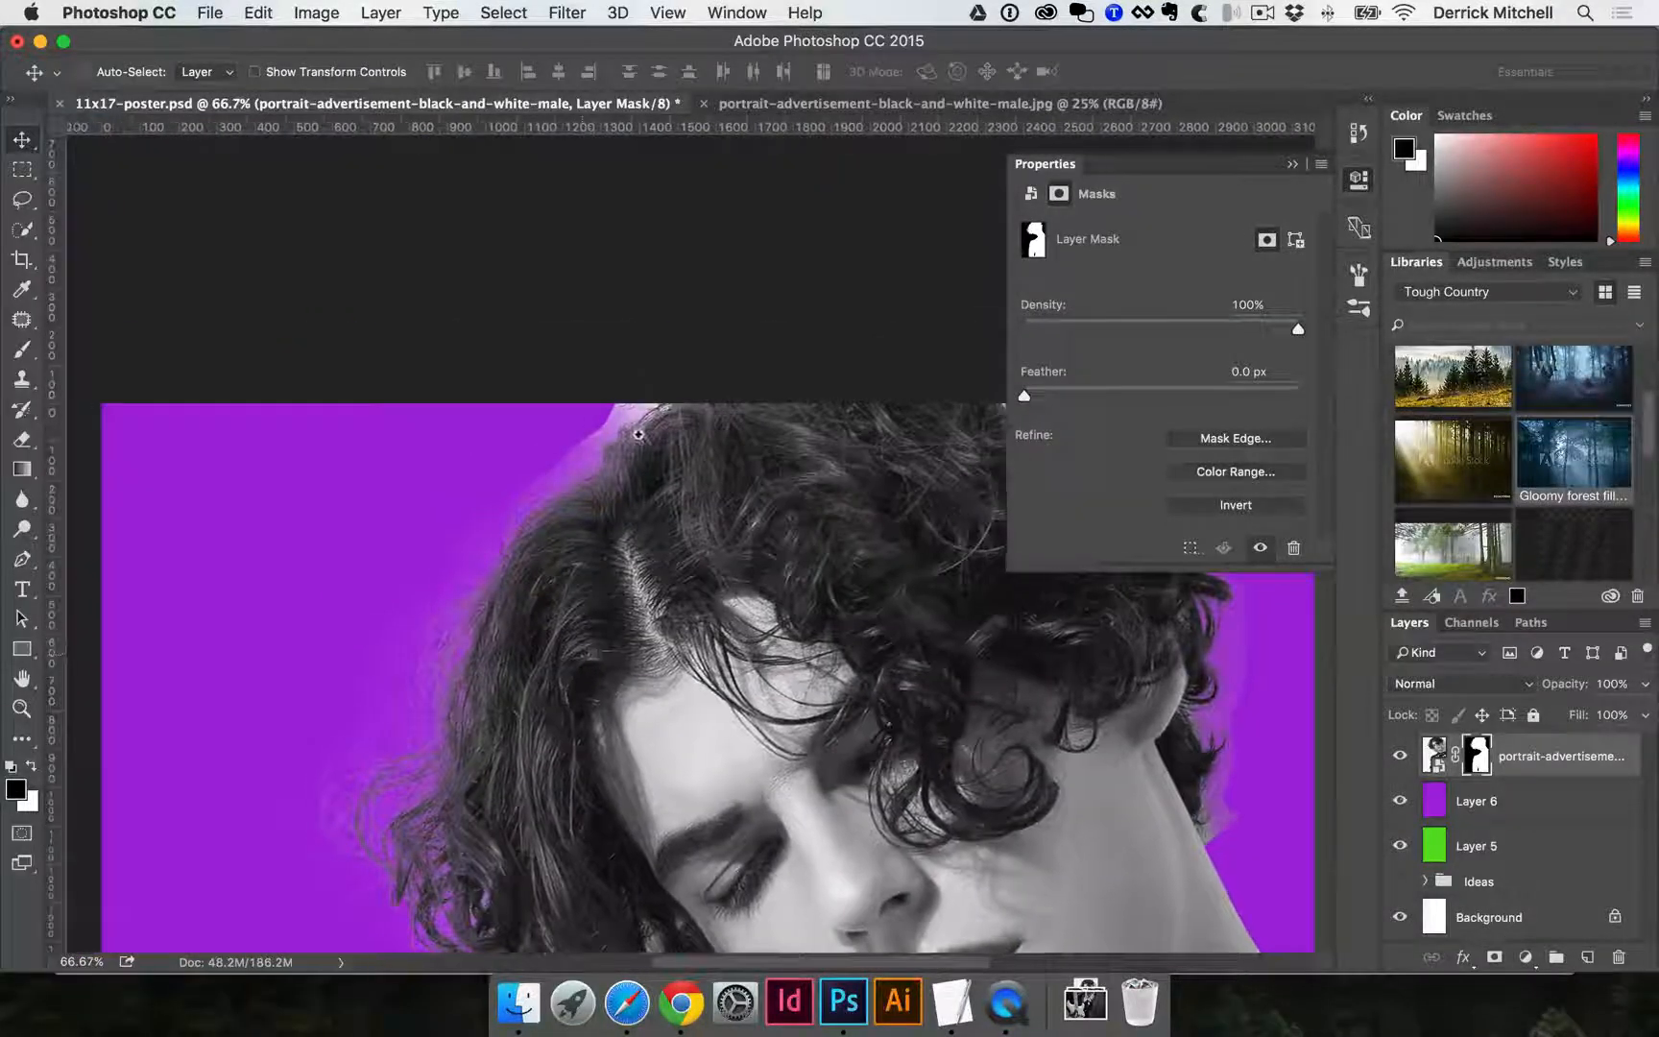
{"action": "left_click", "coordinate": [636, 437], "text": "super"}
{"action": "left_click", "coordinate": [722, 448], "text": "alt"}
{"action": "left_click", "coordinate": [775, 537], "text": "alt"}
{"action": "left_click_drag", "start_coordinate": [822, 615], "coordinate": [785, 405]}
{"action": "left_click", "coordinate": [738, 478], "text": "alt"}
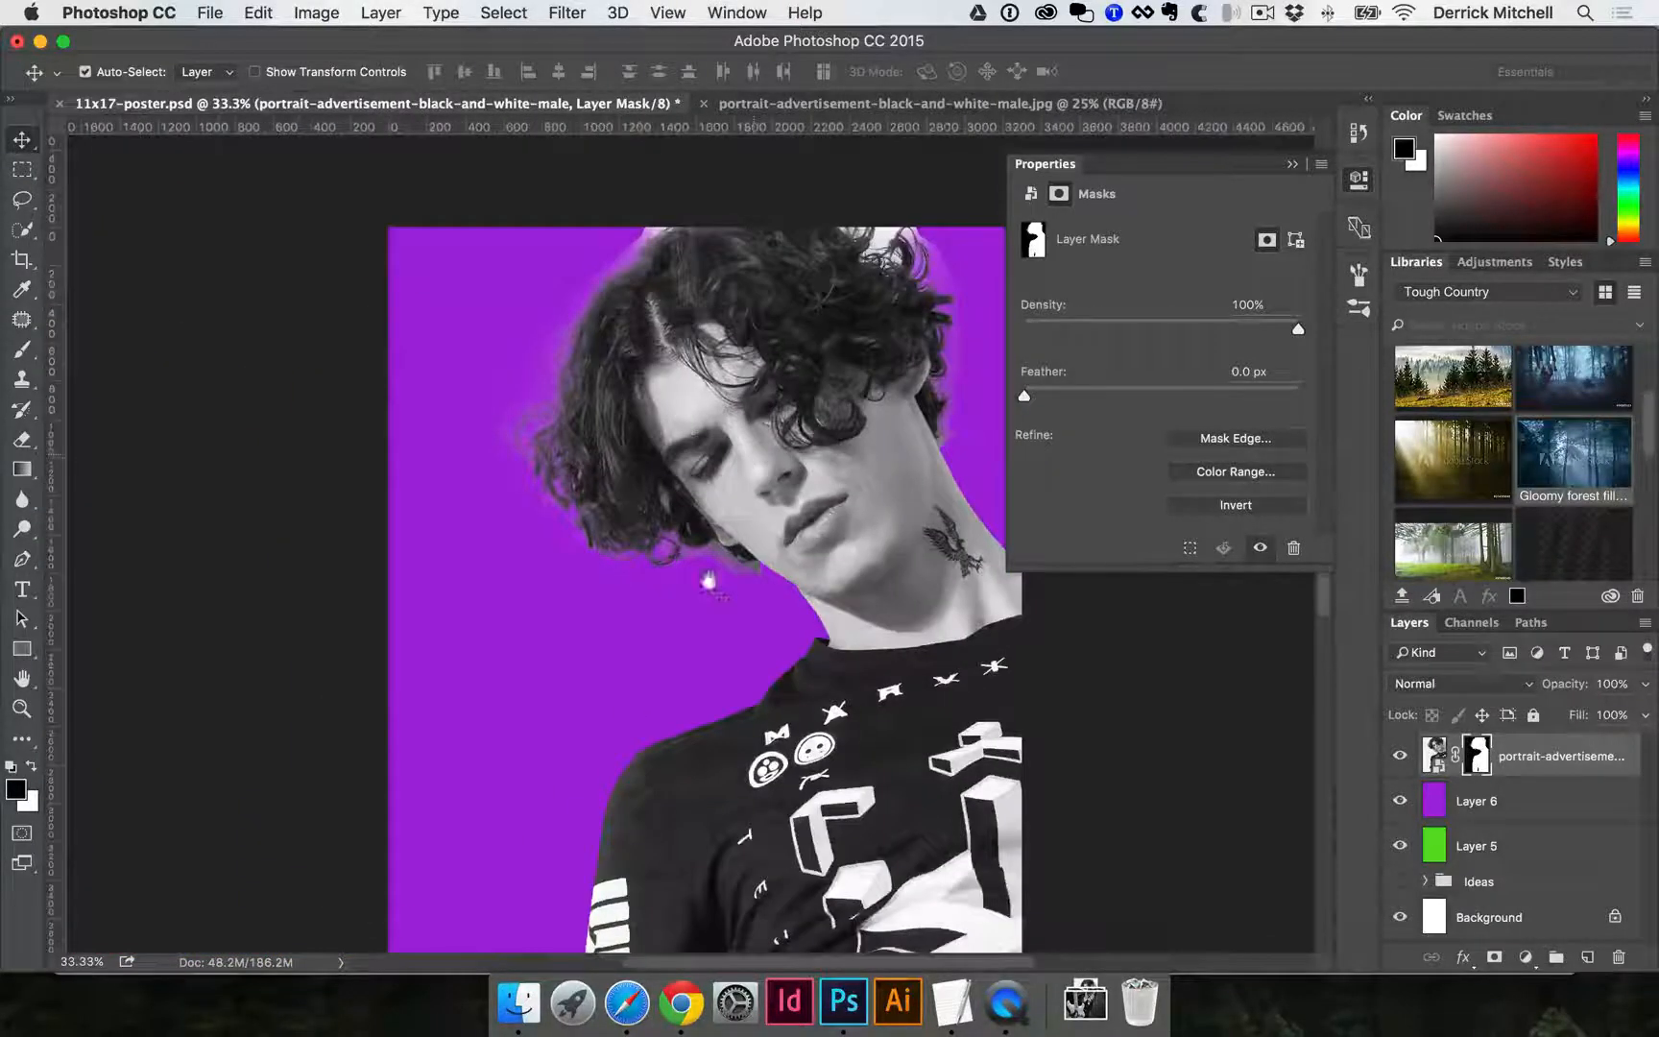
{"action": "left_click_drag", "start_coordinate": [758, 600], "coordinate": [757, 575]}
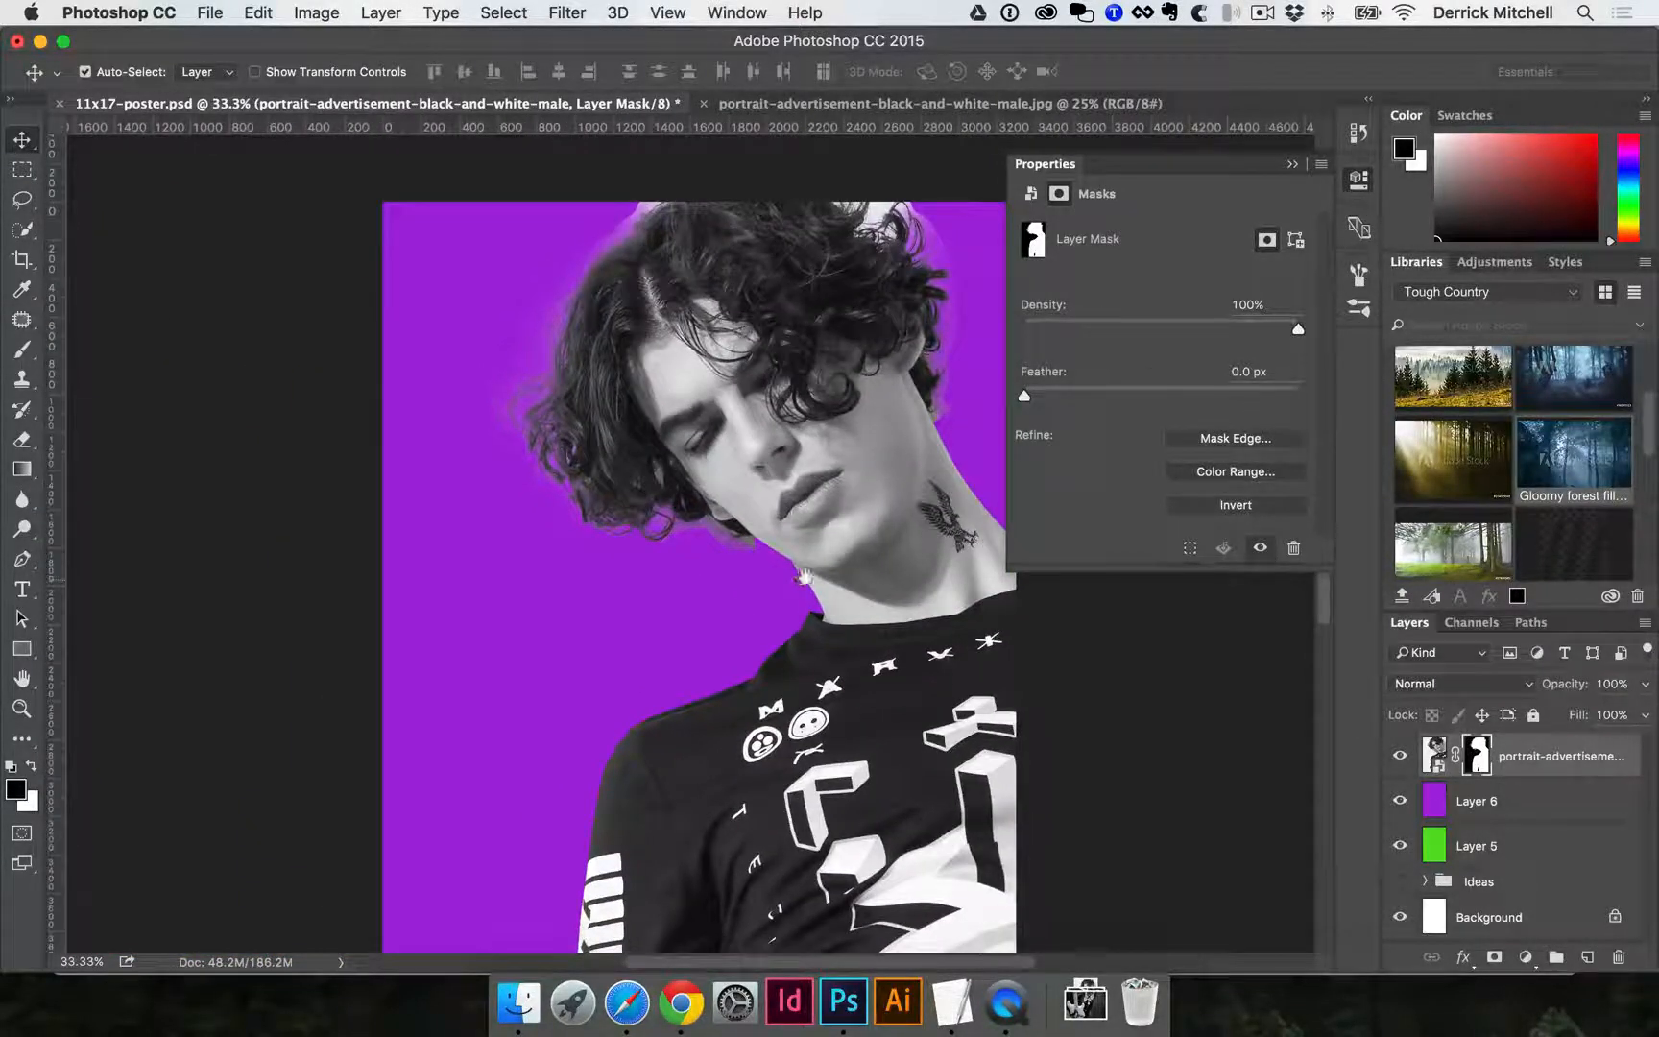
{"action": "left_click", "coordinate": [1355, 180]}
{"action": "key", "text": "super+minus"}
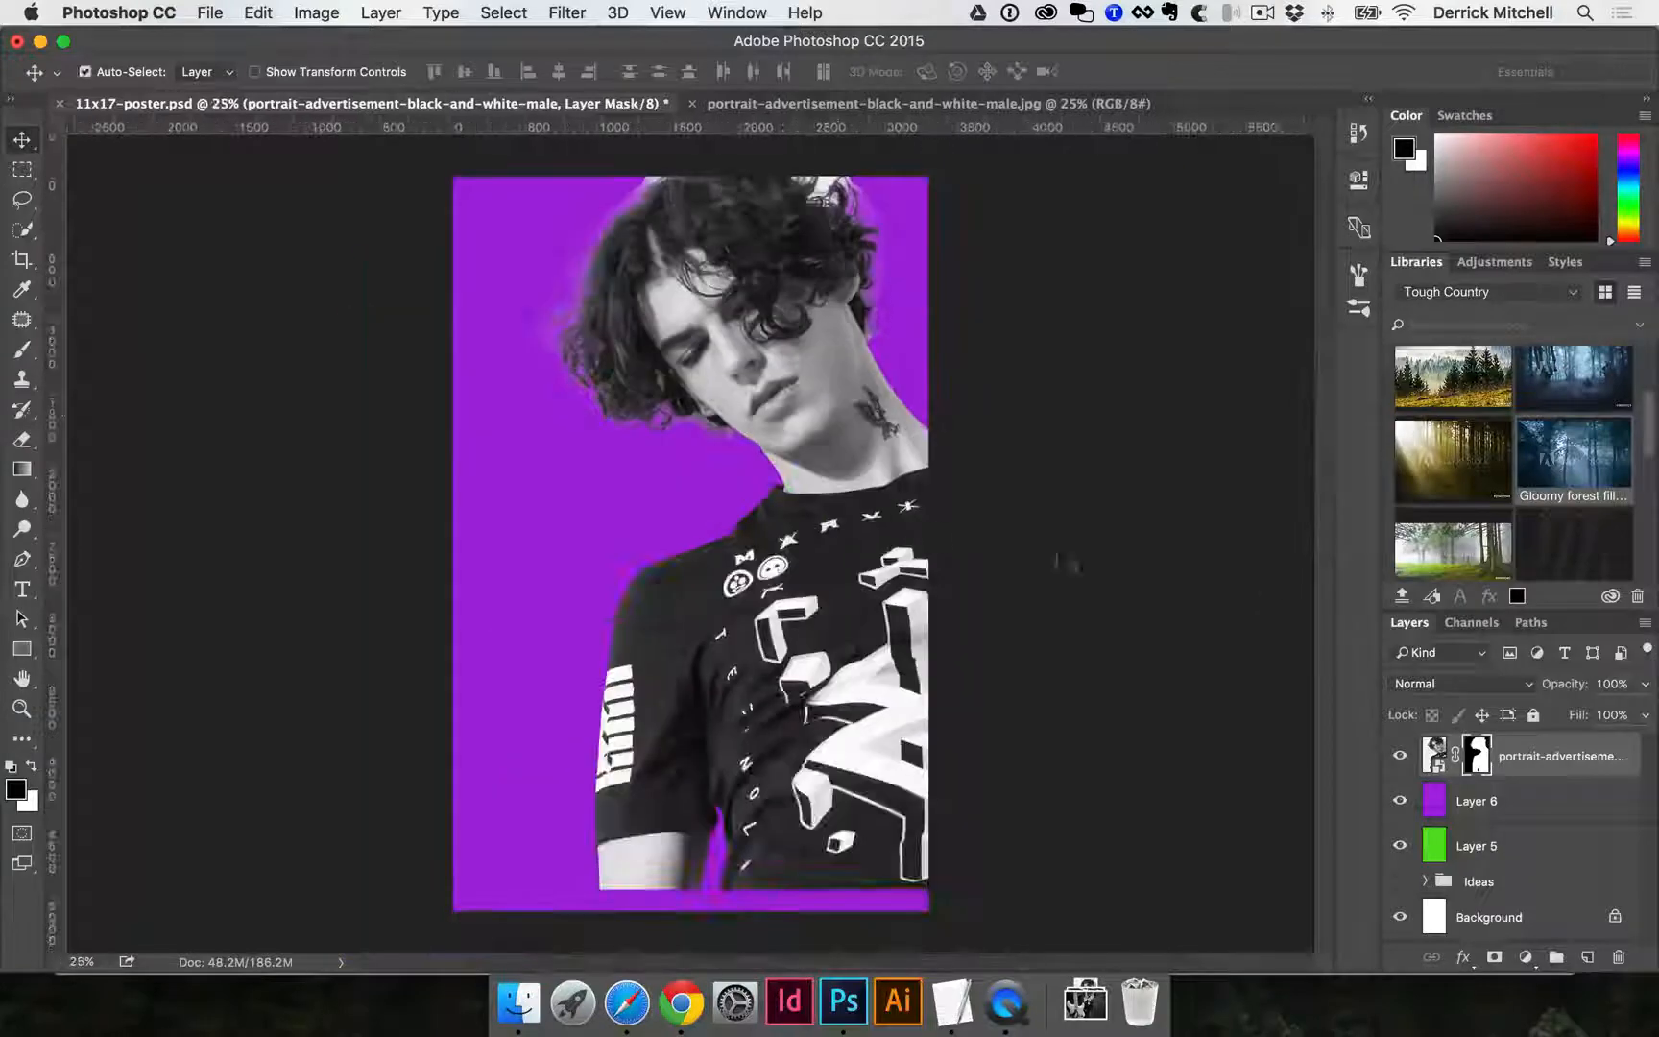